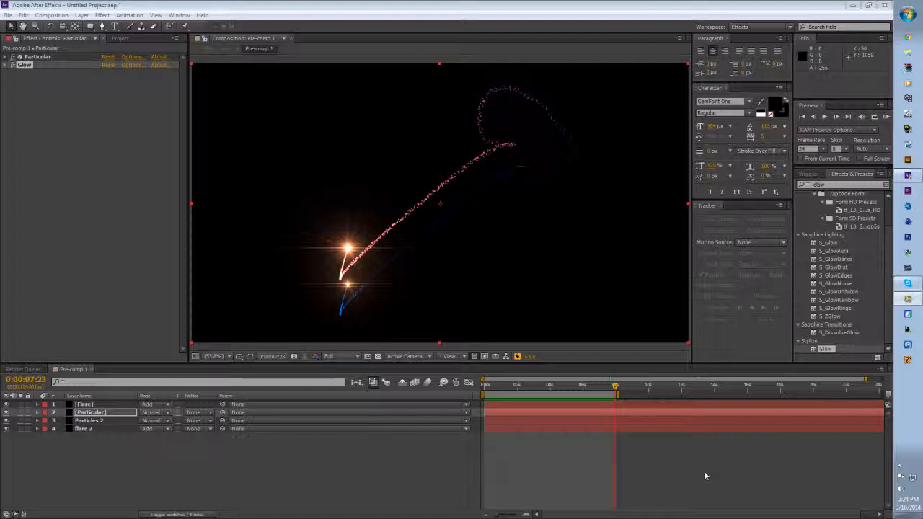
# - Review the light streak animation along the timeline and lower the opacity of the Particles 2 and flare 2 layers to about 9%
pyautogui.moveTo(507, 390); pyautogui.dragTo(536, 407)
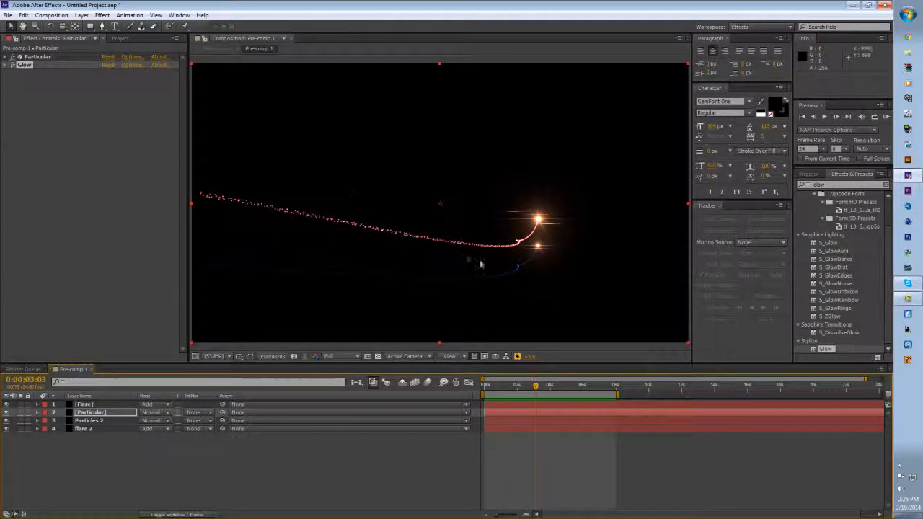
pyautogui.moveTo(548, 387); pyautogui.dragTo(563, 408)
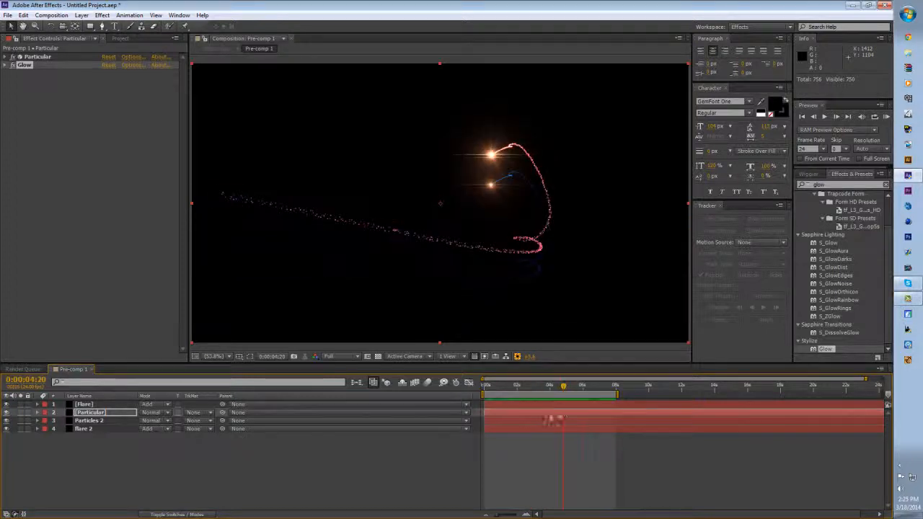
pyautogui.moveTo(93, 449); pyautogui.dragTo(94, 422)
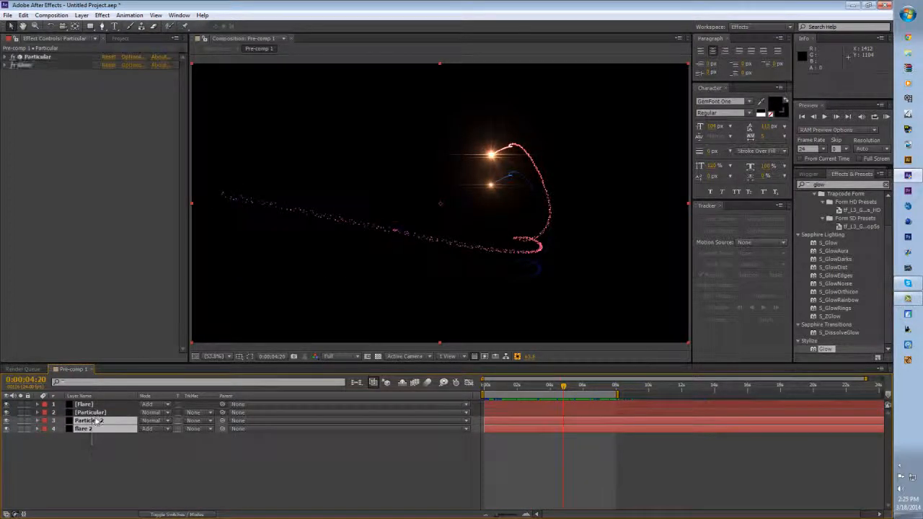
pyautogui.press('t')
pyautogui.moveTo(144, 448); pyautogui.dragTo(129, 445)
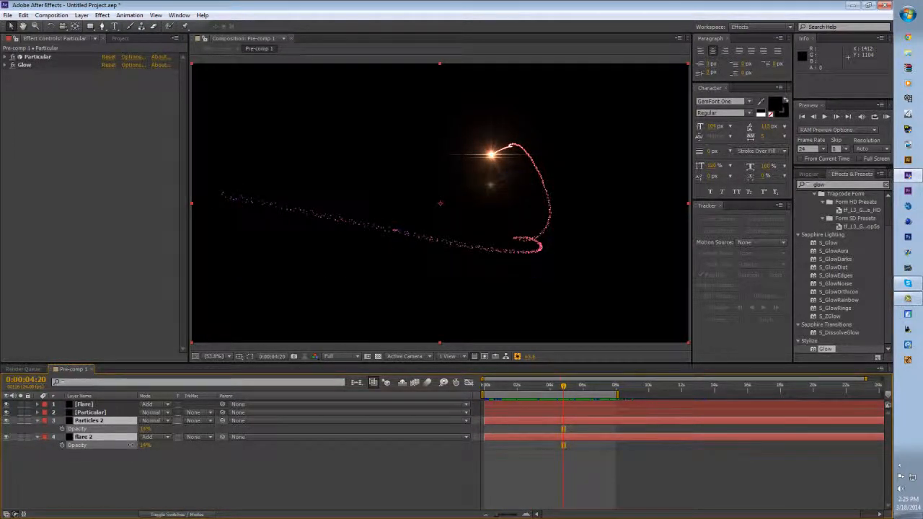
pyautogui.moveTo(133, 445); pyautogui.dragTo(137, 445)
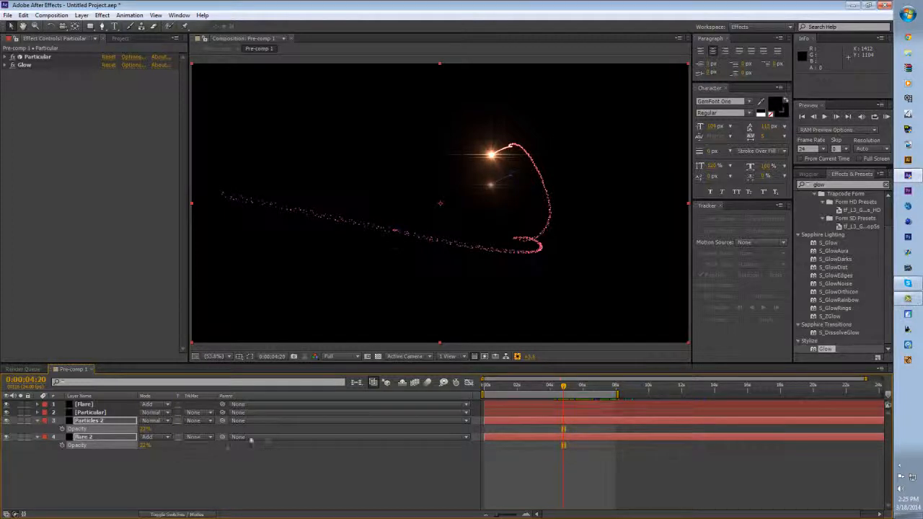
pyautogui.click(495, 386)
pyautogui.moveTo(510, 393); pyautogui.dragTo(589, 407)
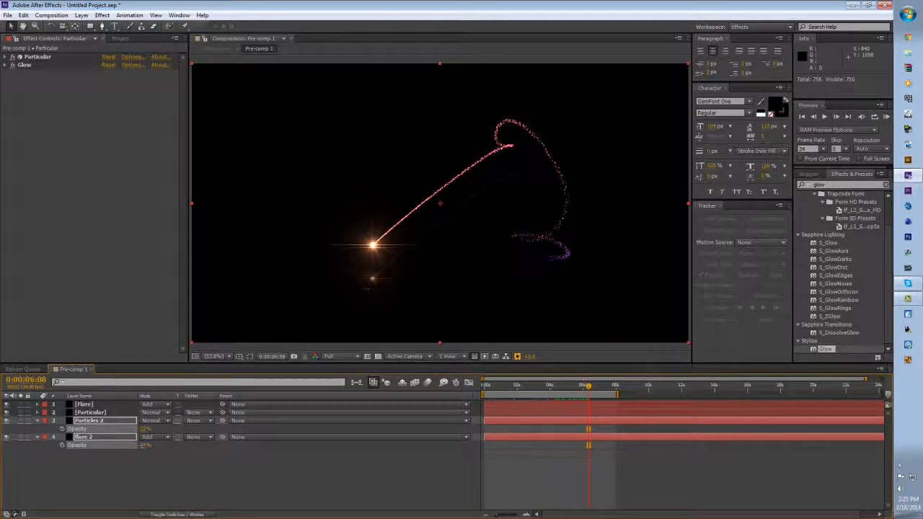
pyautogui.click(560, 393)
pyautogui.moveTo(560, 393); pyautogui.dragTo(546, 393)
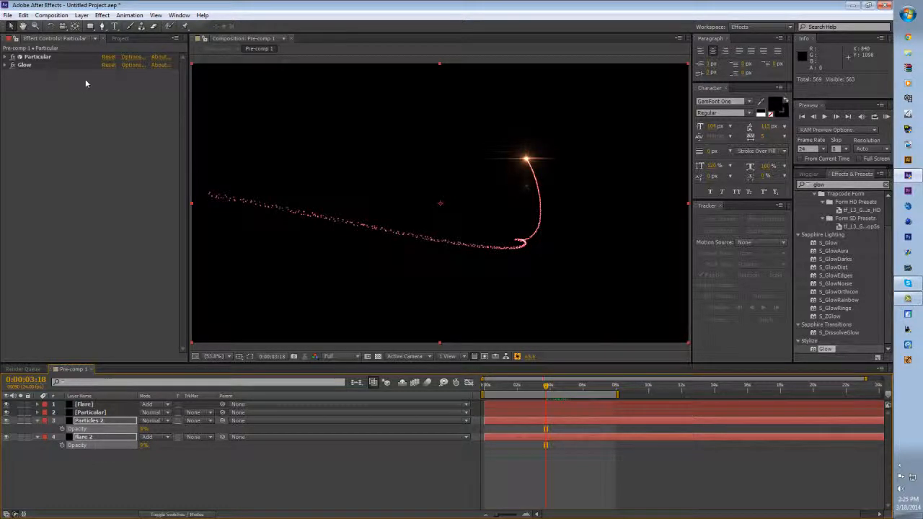
# - Create a composition named Comp 1 with the HDTV 1080 24 preset and 0:00:25:04 duration, and reset the viewer exposure to +0.0
pyautogui.click(52, 15)
pyautogui.click(68, 30)
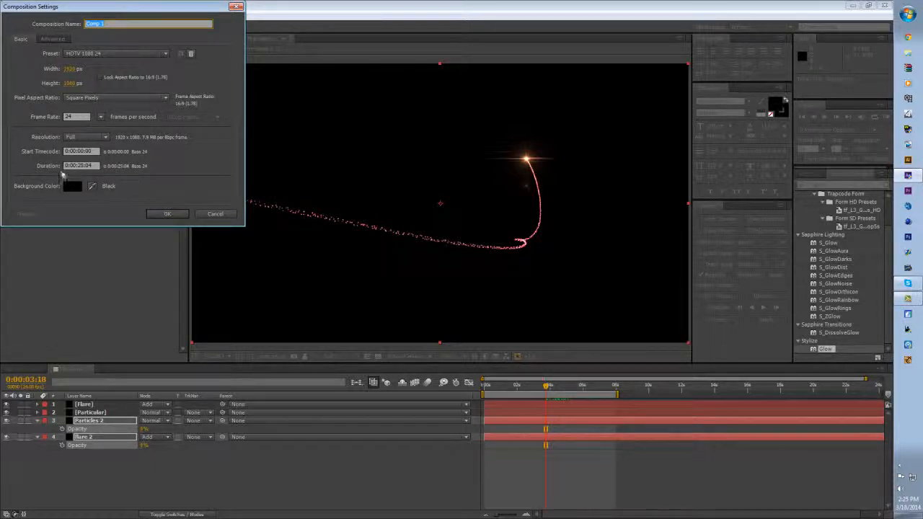
pyautogui.click(163, 214)
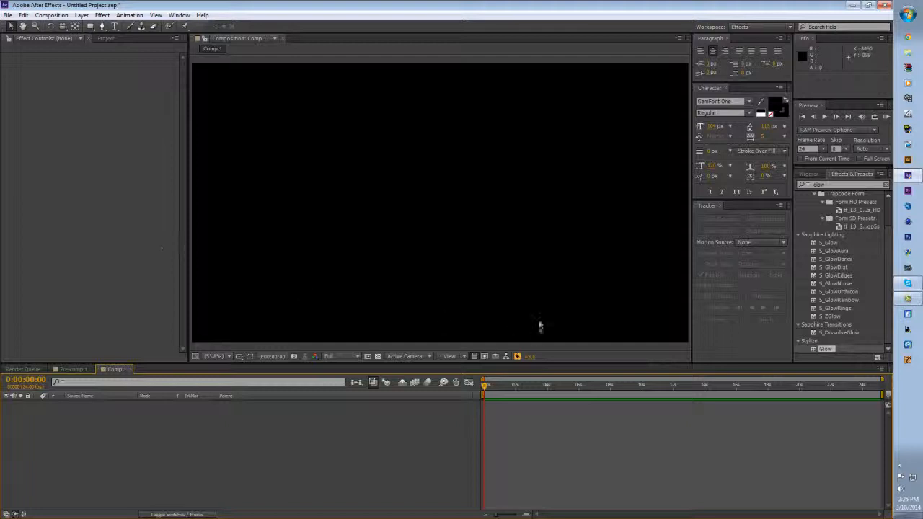
pyautogui.click(532, 356)
pyautogui.click(540, 362)
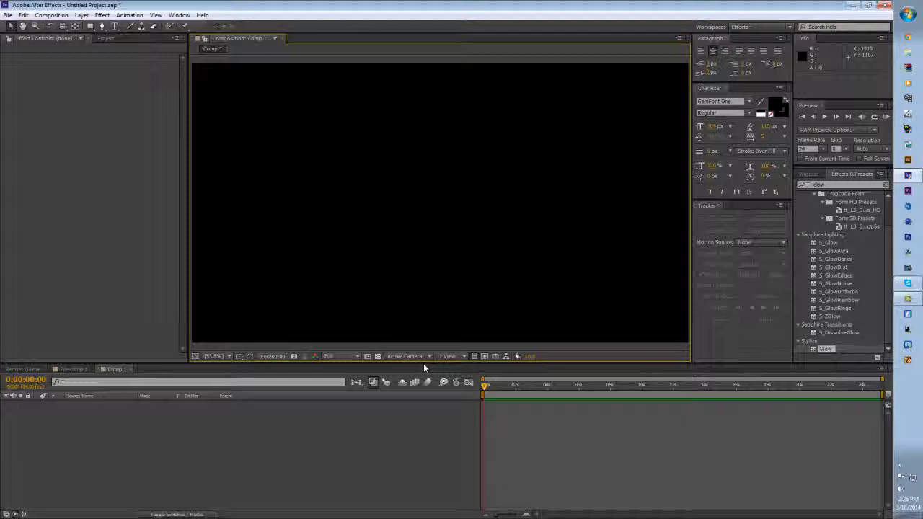
# - Add a black 1920 x 1080 solid layer named "particular" to the new composition
pyautogui.rightClick(320, 438)
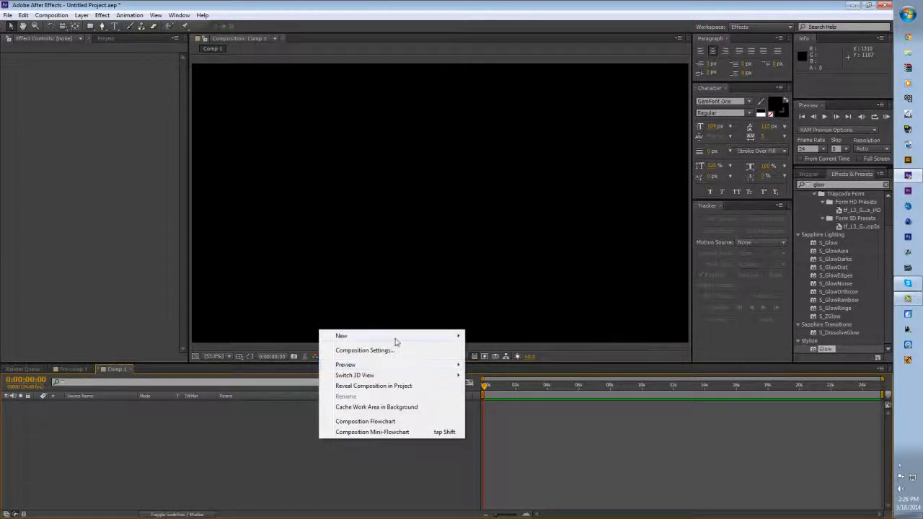
pyautogui.moveTo(395, 339)
pyautogui.click(488, 361)
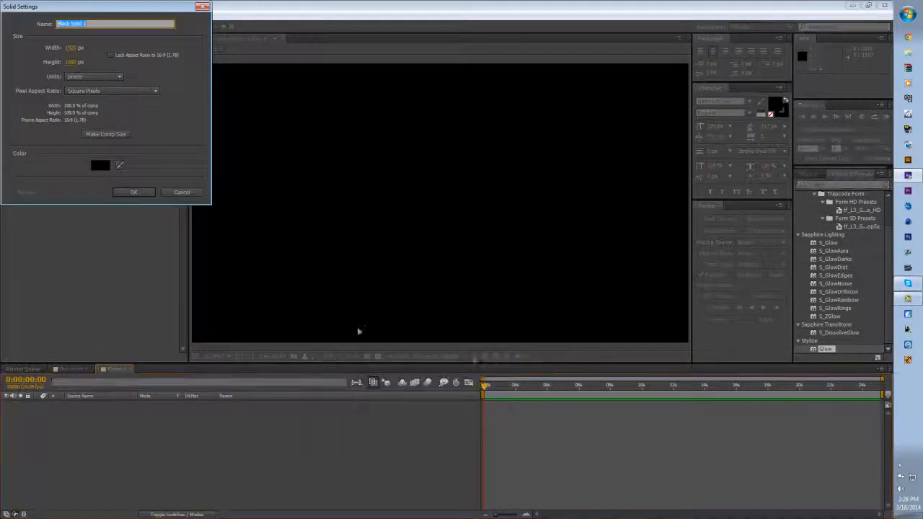
pyautogui.write('pa')
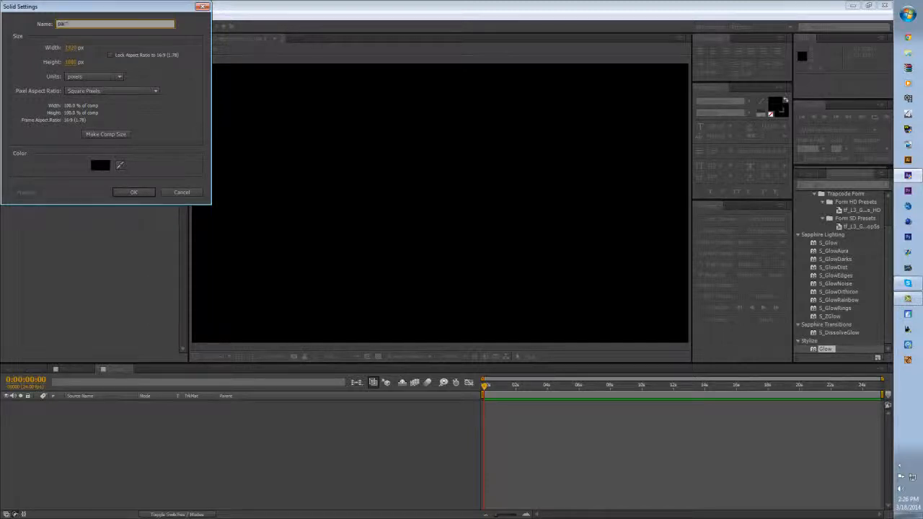
pyautogui.write('rticular')
pyautogui.press('Return')
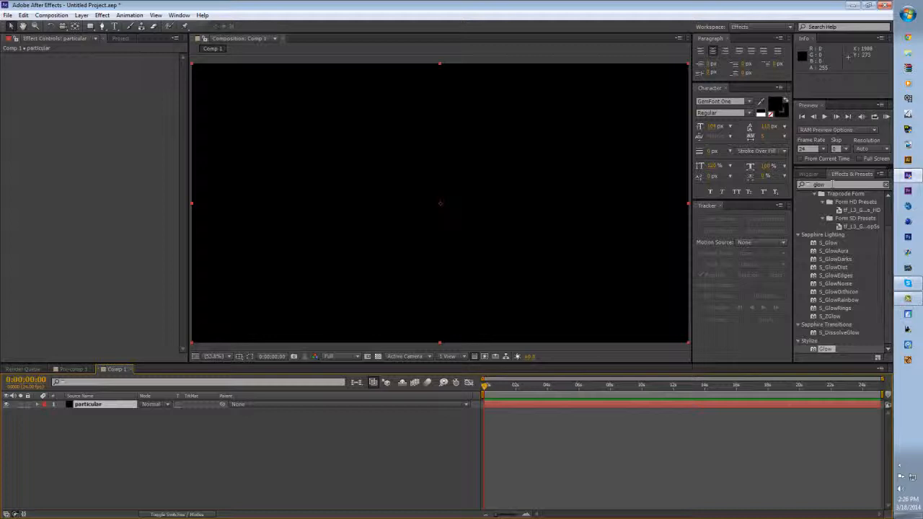
# - Search the effects for "part" and apply Trapcode Particular to the particular solid
pyautogui.moveTo(832, 185); pyautogui.dragTo(772, 197)
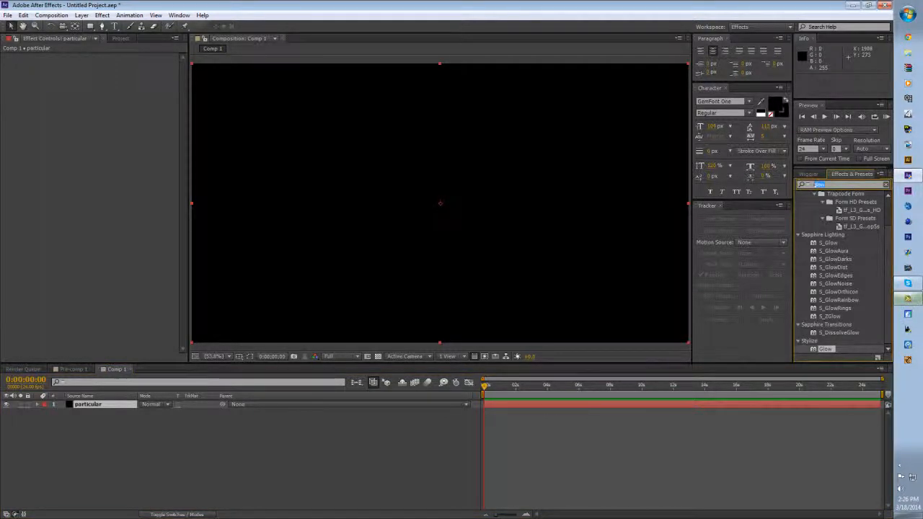
pyautogui.moveTo(908, 298)
pyautogui.write('parti')
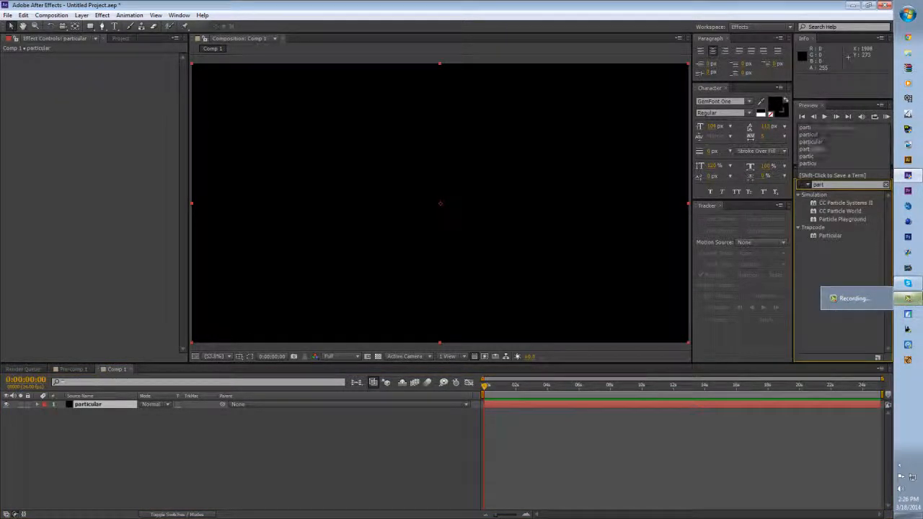
pyautogui.moveTo(830, 236); pyautogui.dragTo(767, 408)
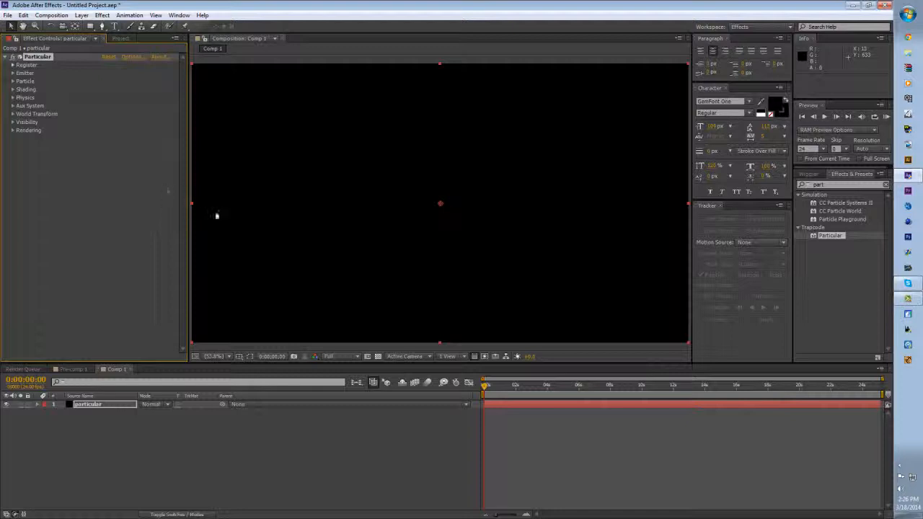
# - Shift the particular layer about 3 seconds earlier in time and set the emitter's Velocity to 0
pyautogui.click(12, 73)
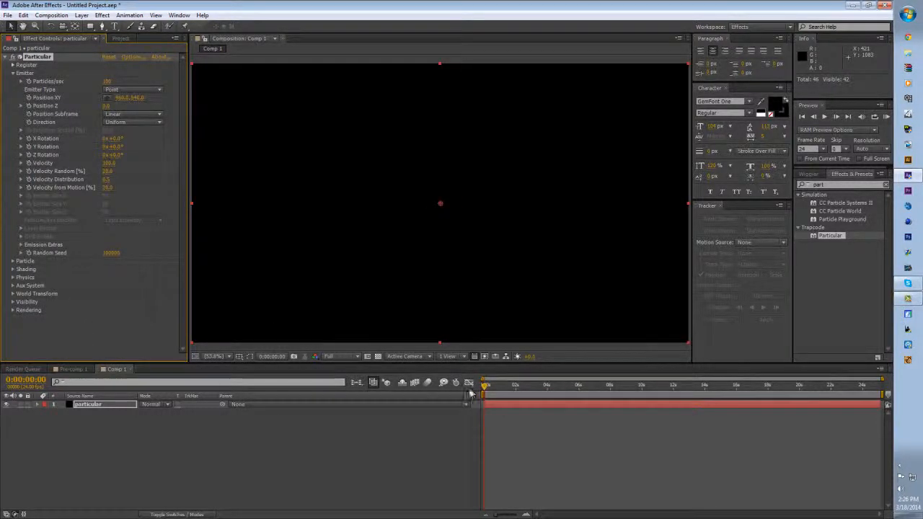
pyautogui.moveTo(488, 406); pyautogui.dragTo(445, 417)
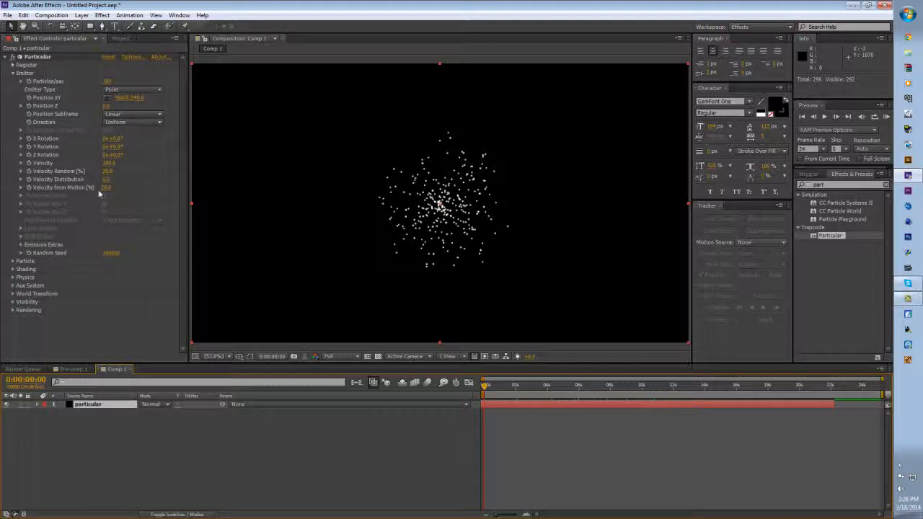
pyautogui.click(110, 163)
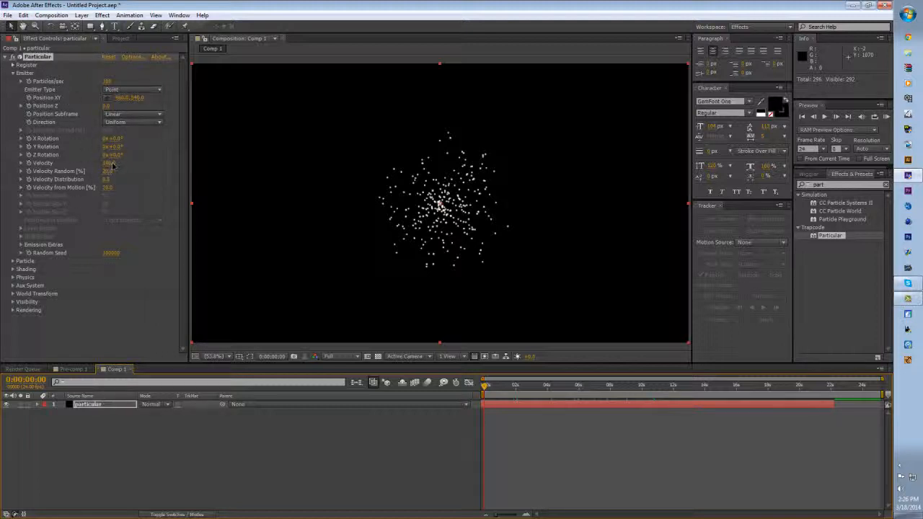
pyautogui.click(110, 163)
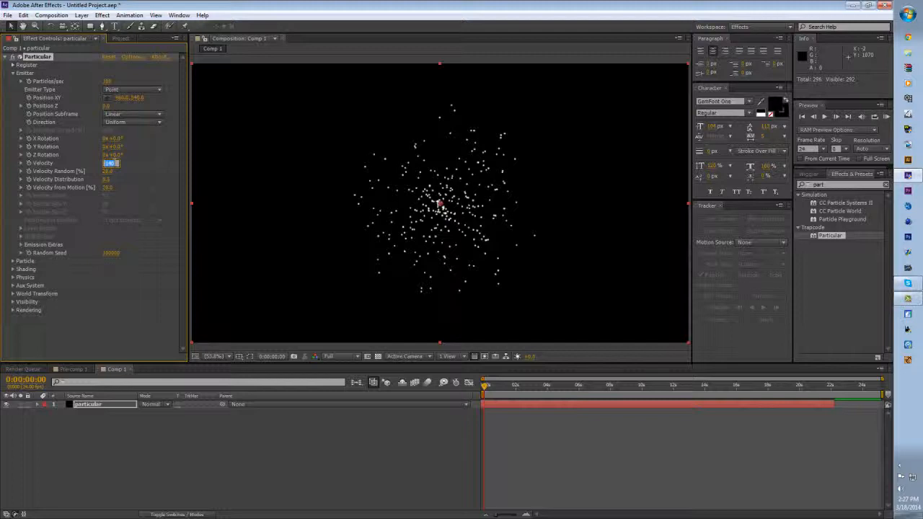
pyautogui.write('0')
pyautogui.press('Return')
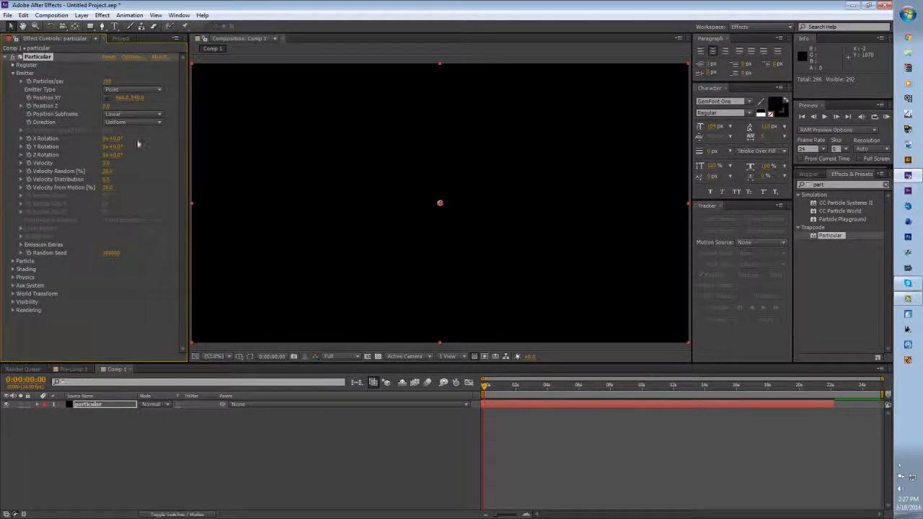
# - In the Particle settings, raise Life and Life Random, and set Sphere Feather to 100 and Size Random to 25%
pyautogui.click(12, 73)
pyautogui.click(12, 81)
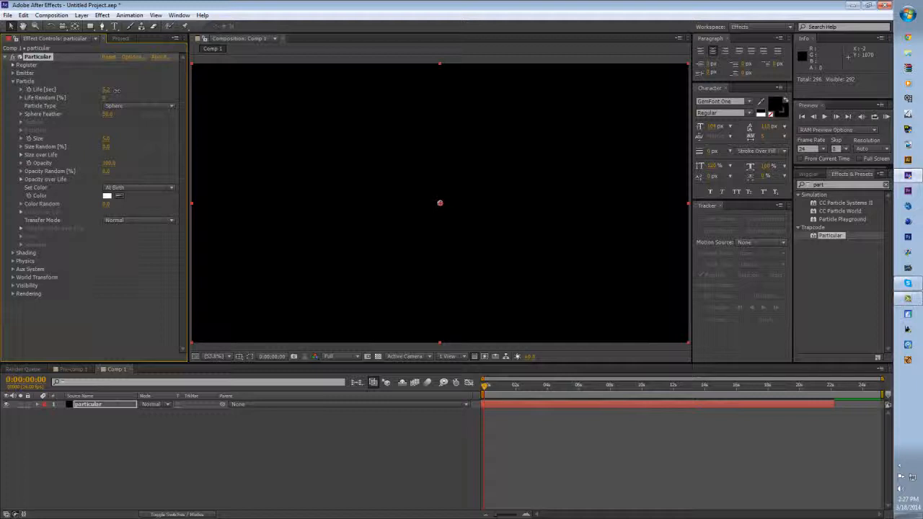
pyautogui.click(106, 89)
pyautogui.click(88, 138)
pyautogui.click(109, 99)
pyautogui.moveTo(106, 98); pyautogui.dragTo(131, 100)
pyautogui.moveTo(110, 115); pyautogui.dragTo(183, 120)
# - Try the Size over Life preset curves and choose one that shrinks the particles over their lifetime
pyautogui.click(21, 155)
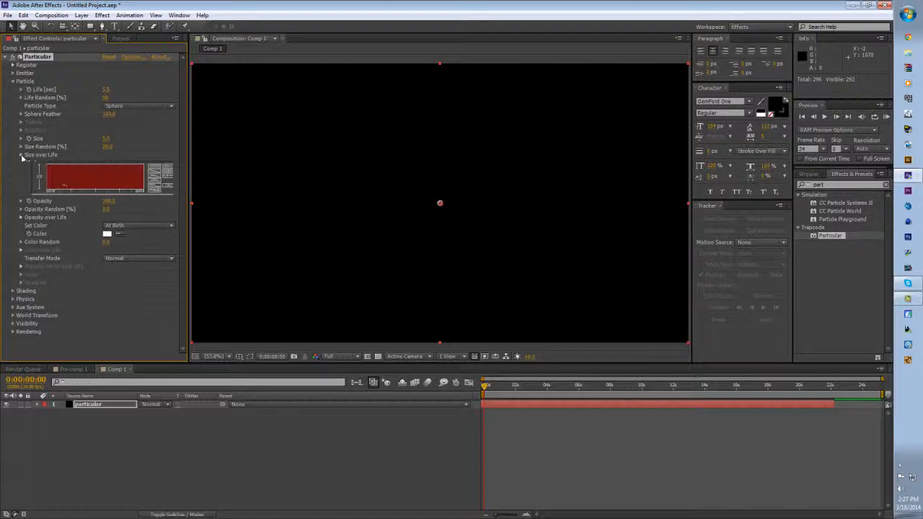
pyautogui.click(155, 173)
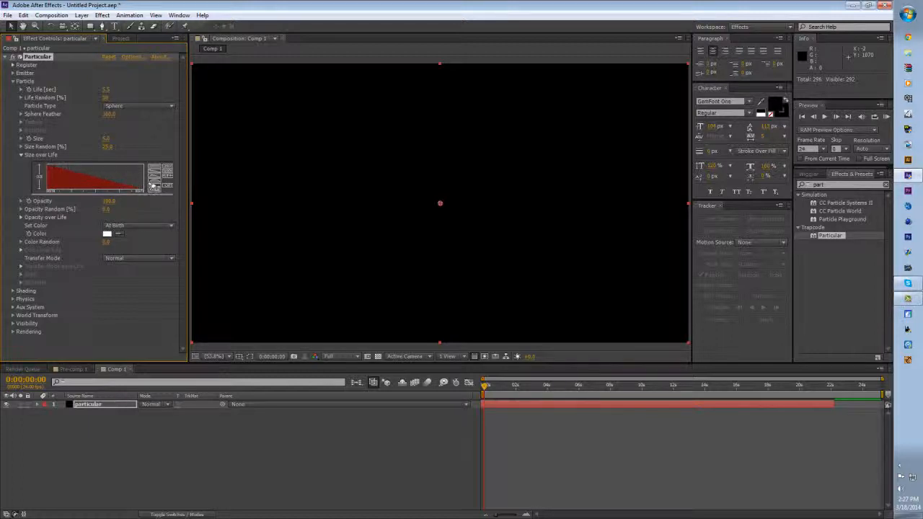
pyautogui.click(156, 185)
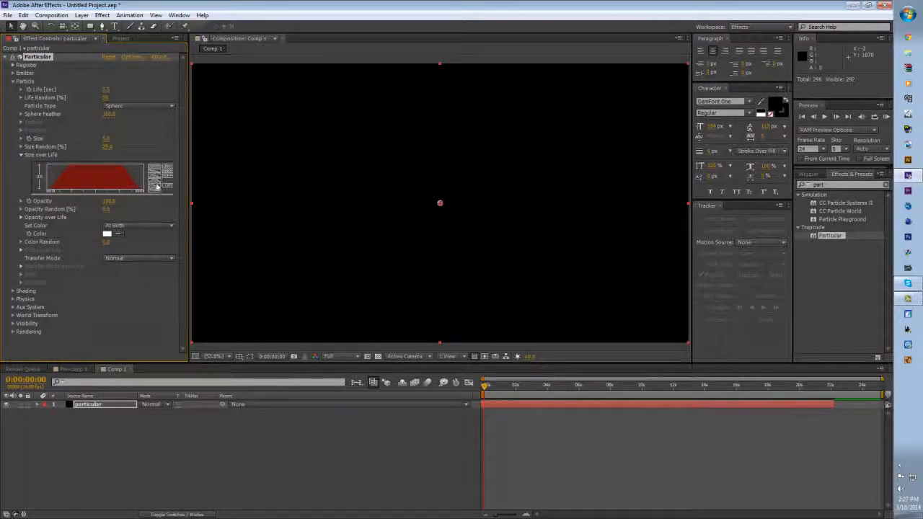
pyautogui.click(157, 188)
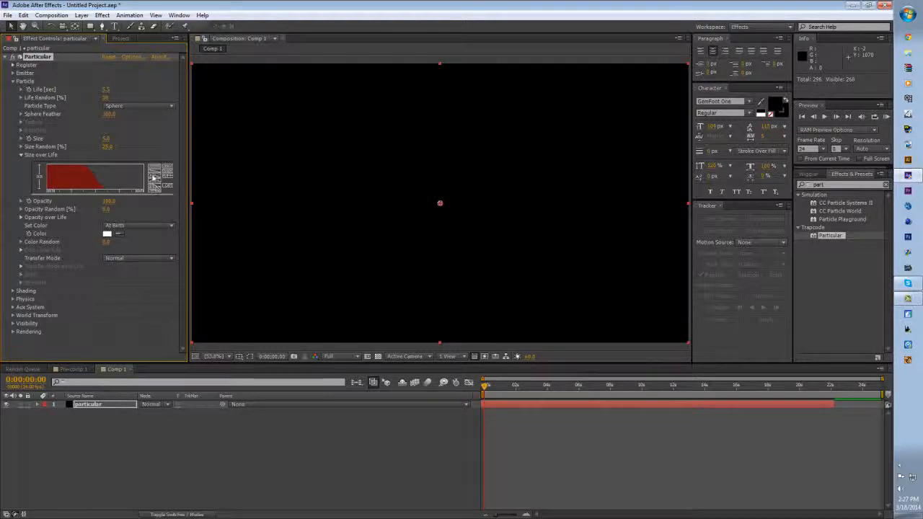
pyautogui.click(156, 182)
pyautogui.click(157, 186)
pyautogui.click(158, 182)
pyautogui.click(158, 187)
pyautogui.click(158, 182)
pyautogui.click(158, 187)
pyautogui.click(159, 183)
pyautogui.click(158, 178)
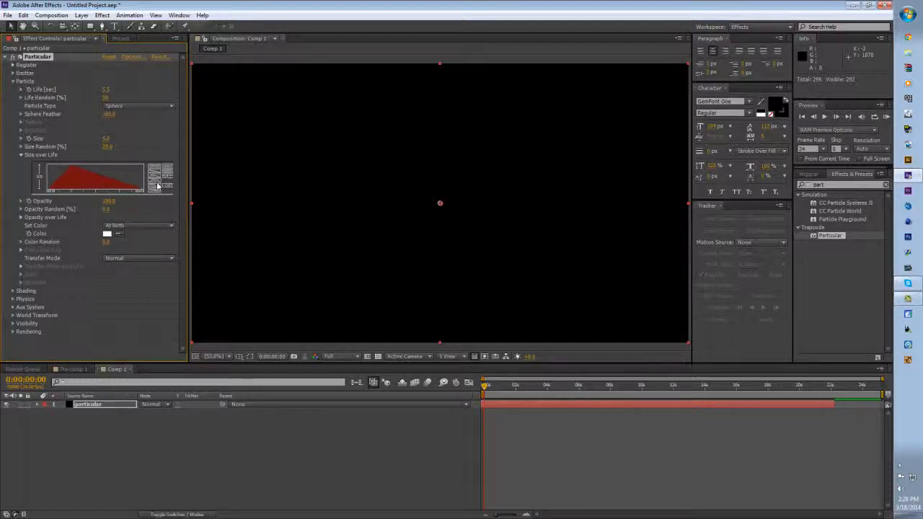
pyautogui.click(157, 175)
pyautogui.click(22, 155)
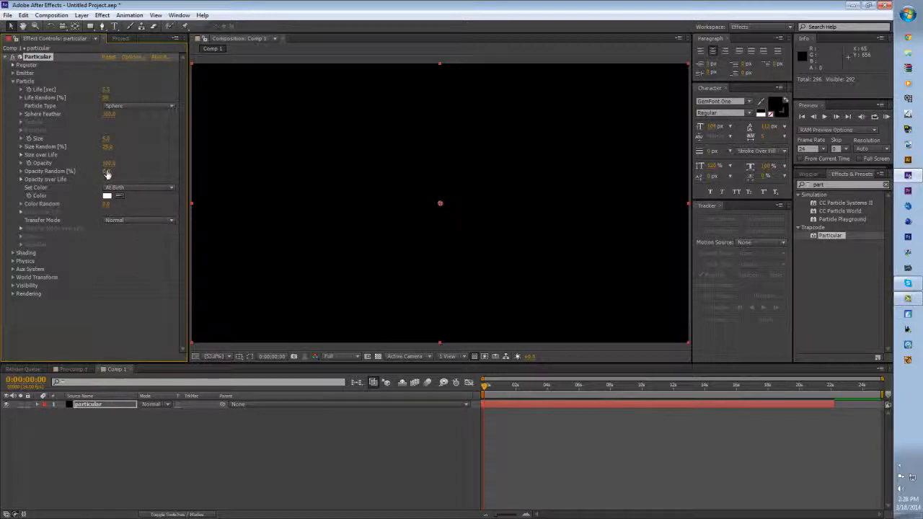
# - Set the particles' Opacity Random to about 50% and change Set Color to Over Life
pyautogui.moveTo(108, 171); pyautogui.dragTo(133, 172)
pyautogui.click(21, 205)
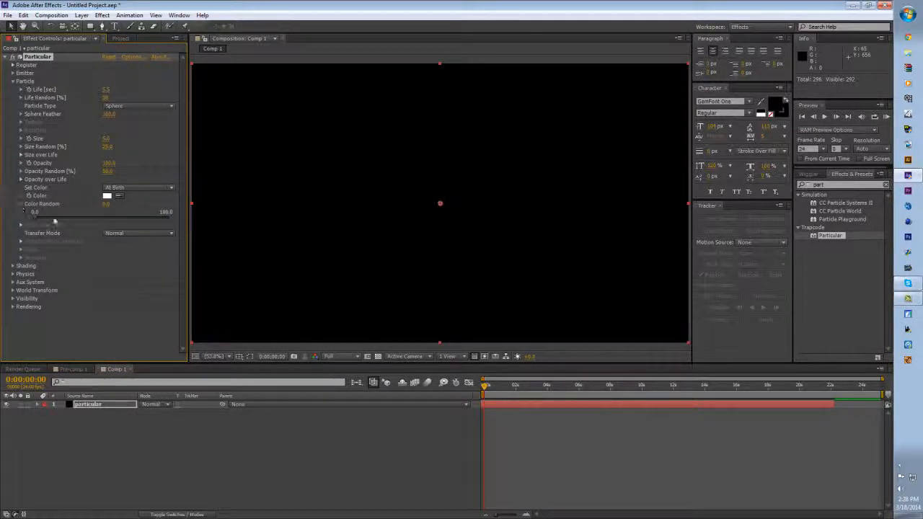
pyautogui.click(21, 204)
pyautogui.click(105, 188)
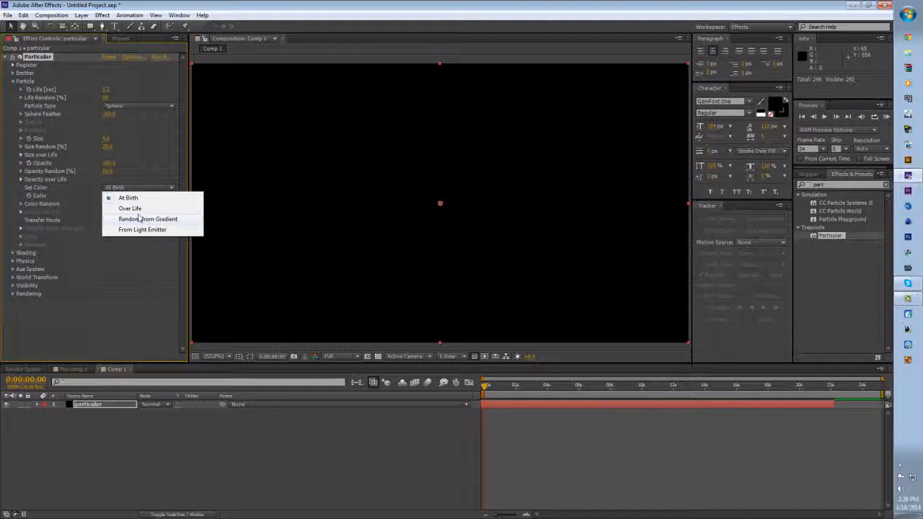
pyautogui.click(132, 209)
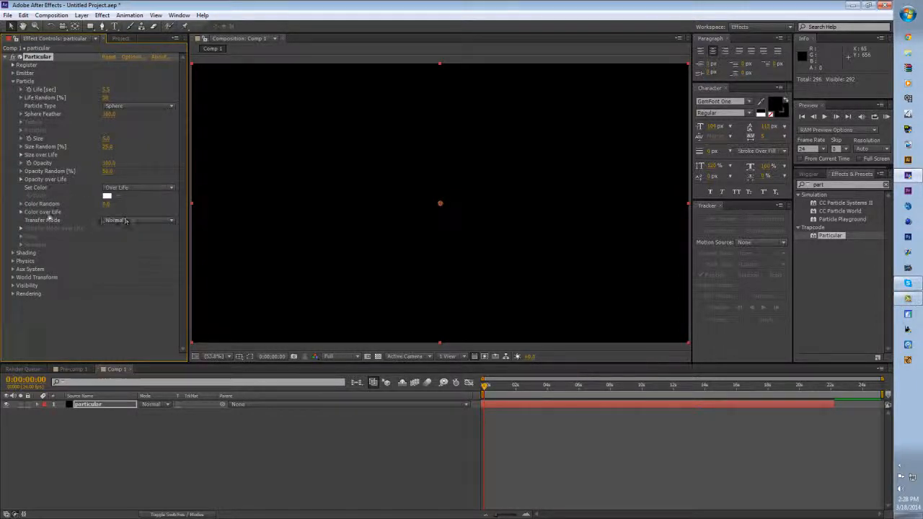
# - Randomize the Color over Life gradient repeatedly to try different color combinations
pyautogui.click(21, 212)
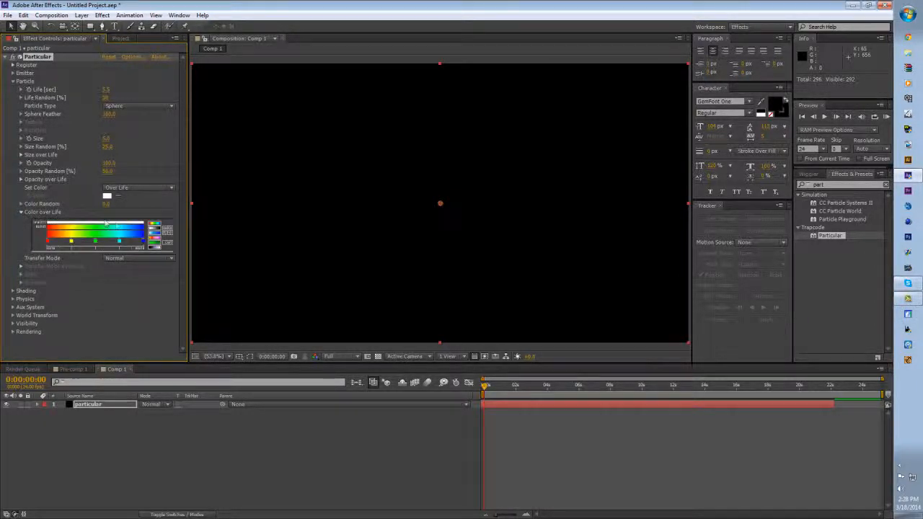
pyautogui.click(167, 231)
pyautogui.click(167, 231)
pyautogui.click(167, 231)
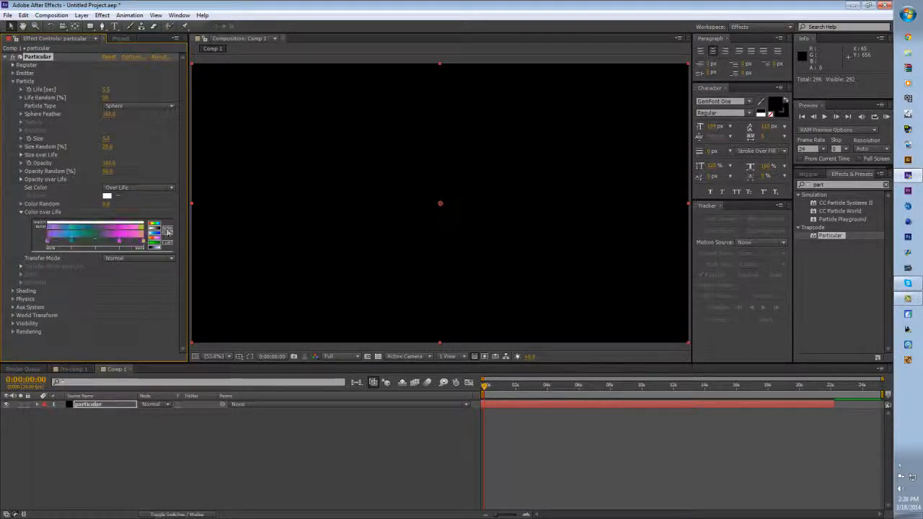
pyautogui.click(168, 231)
pyautogui.click(167, 231)
pyautogui.click(167, 231)
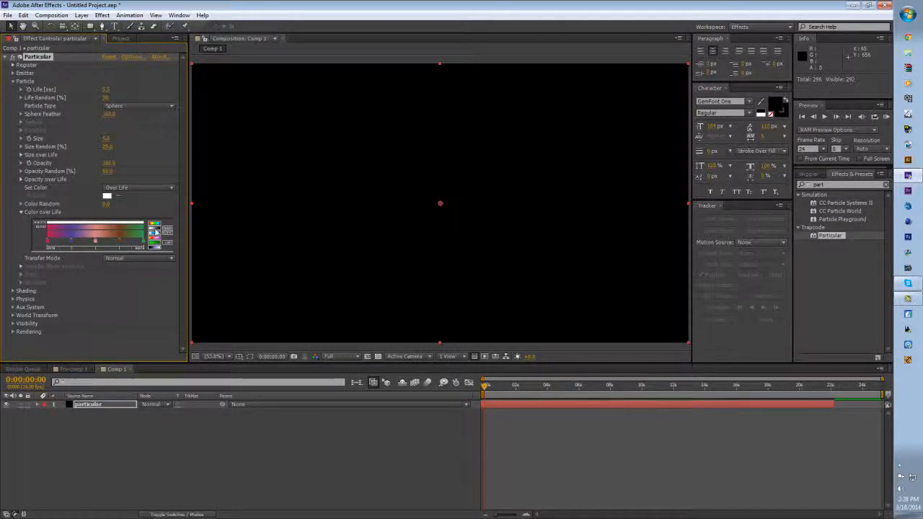
# - Load the white-to-black preset for Color over Life and change the gradient's starting color to bright red
pyautogui.click(156, 231)
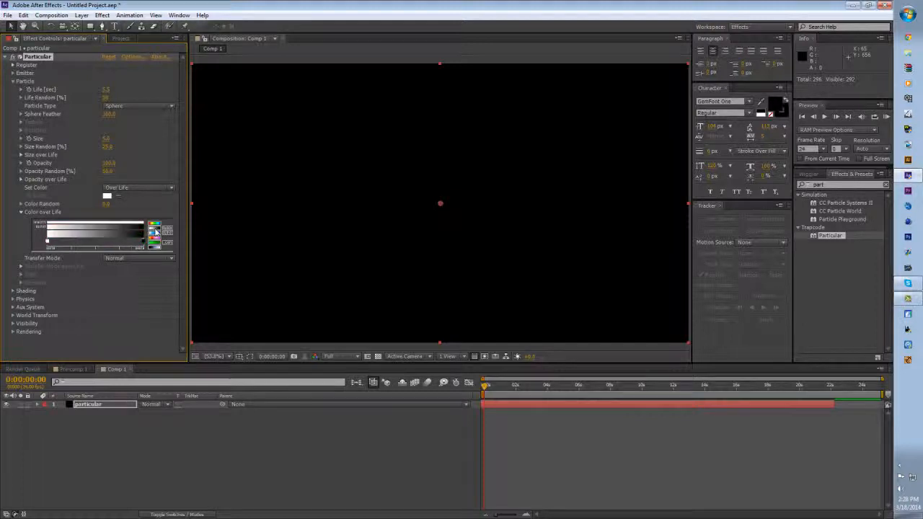
pyautogui.doubleClick(48, 244)
pyautogui.click(742, 279)
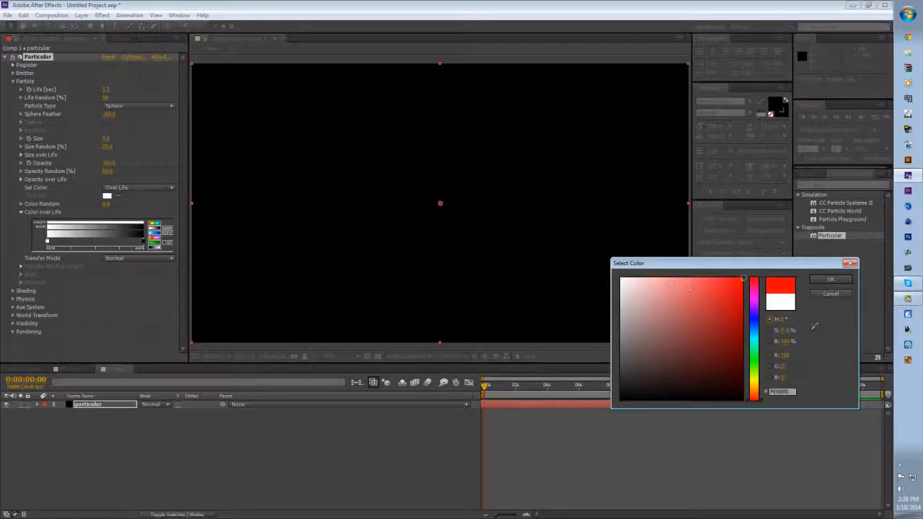
pyautogui.click(828, 280)
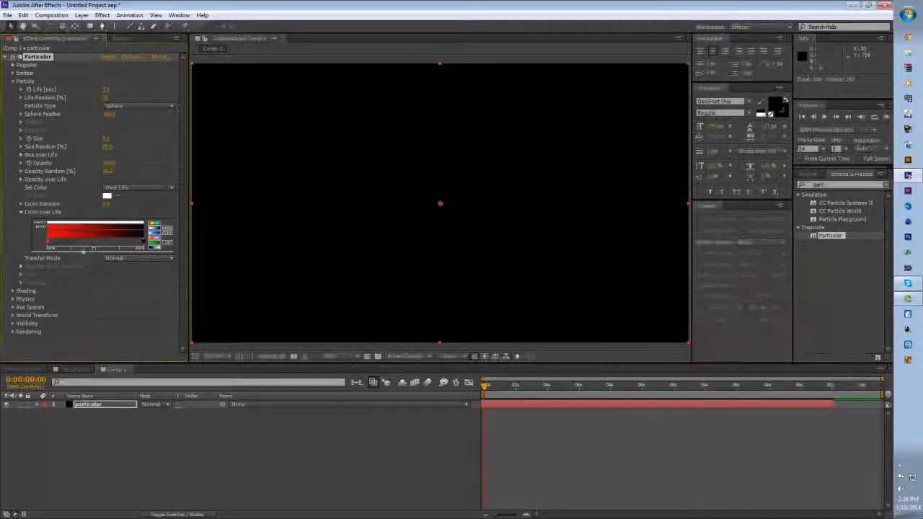
# - Set the end color of the Color over Life gradient to orange
pyautogui.doubleClick(143, 244)
pyautogui.moveTo(754, 359); pyautogui.dragTo(755, 395)
pyautogui.click(743, 296)
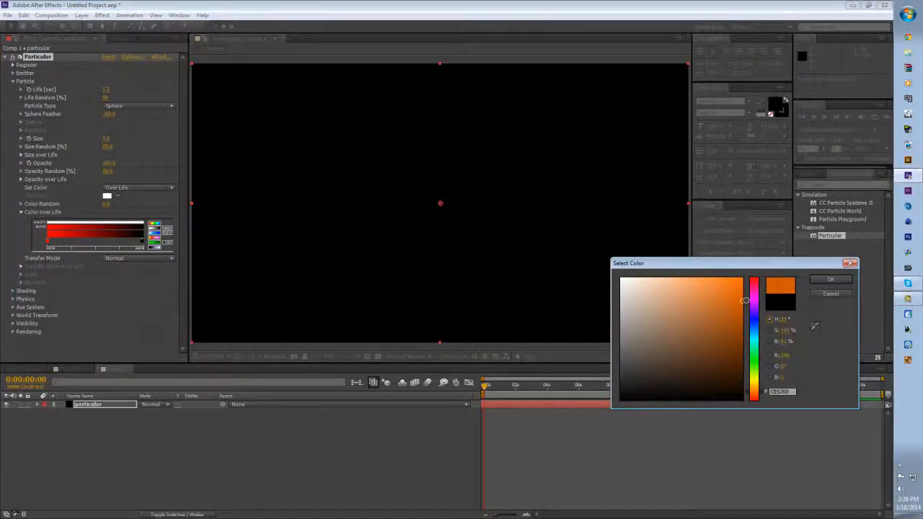
pyautogui.click(829, 280)
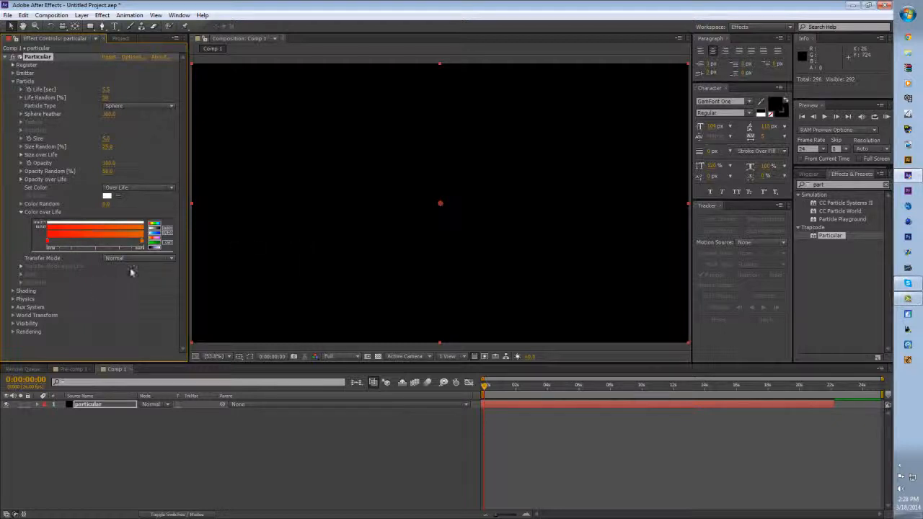
# - Flip the Color over Life gradient's direction back and forth, finishing with red at the start and orange at the end
pyautogui.click(171, 232)
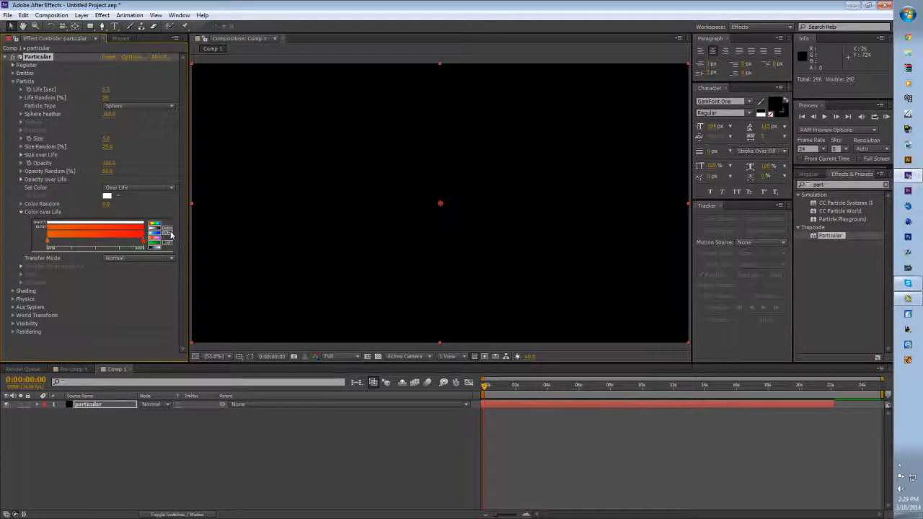
pyautogui.click(171, 233)
pyautogui.click(171, 233)
pyautogui.click(170, 236)
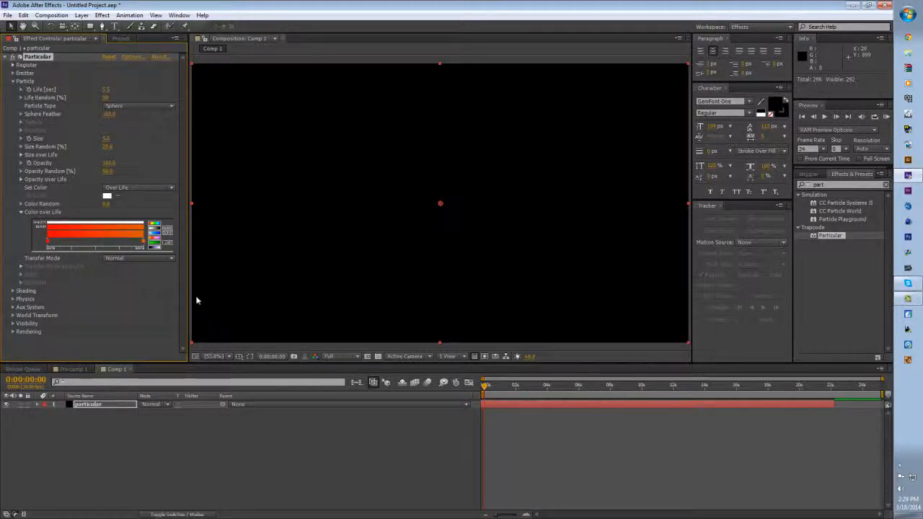
# - Review the particles' Transfer Mode options, keeping Normal, and collapse the Particle settings
pyautogui.click(119, 258)
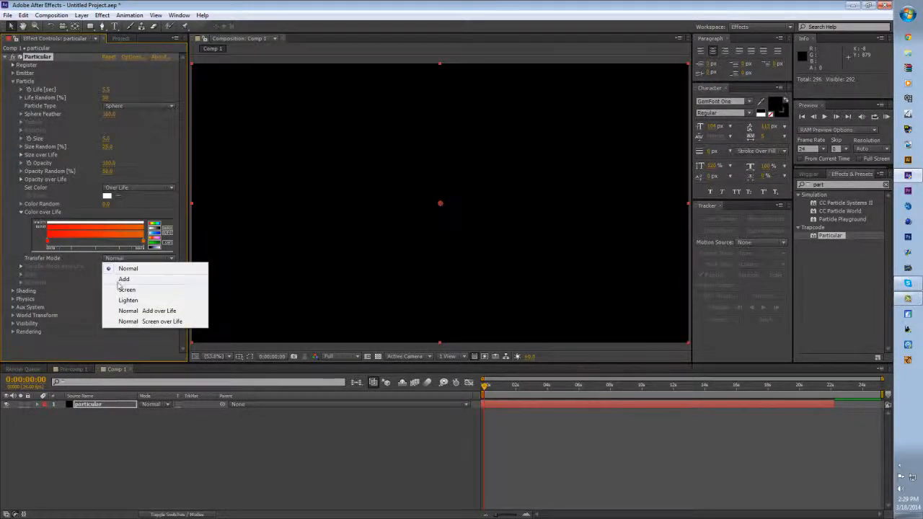
pyautogui.click(22, 214)
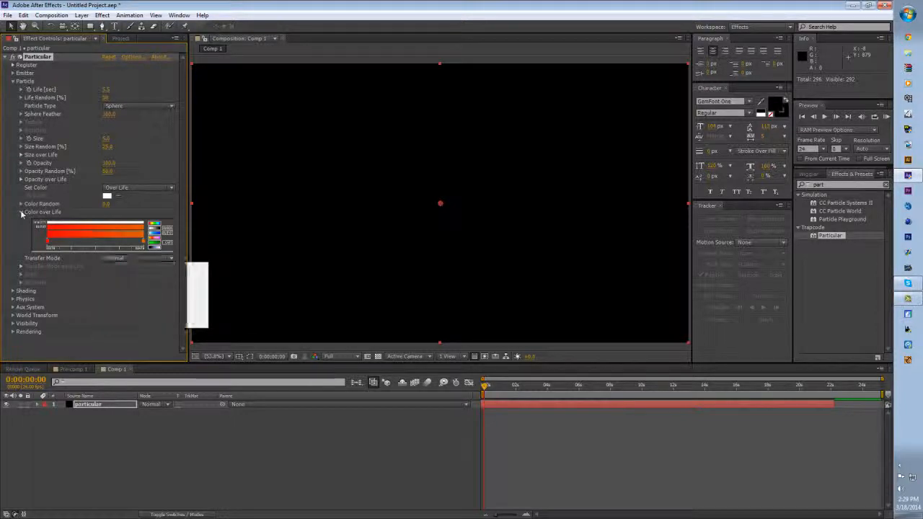
pyautogui.click(22, 213)
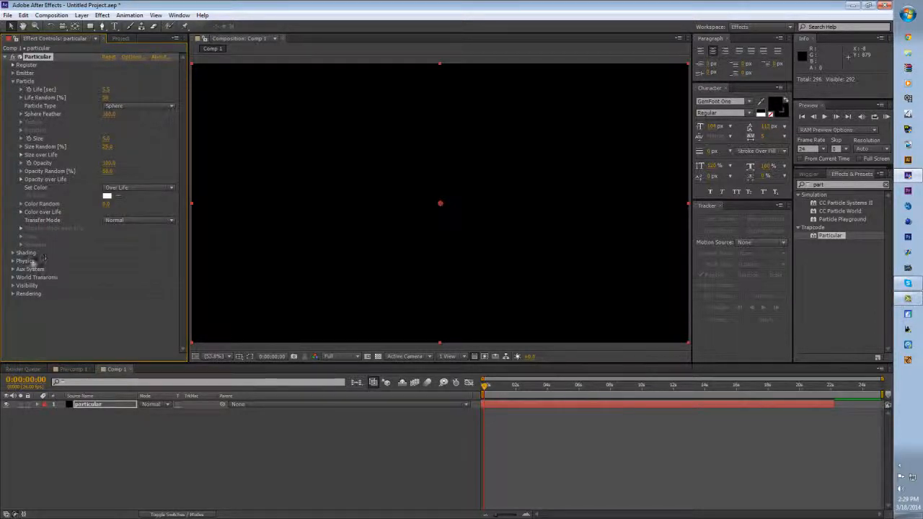
pyautogui.click(12, 81)
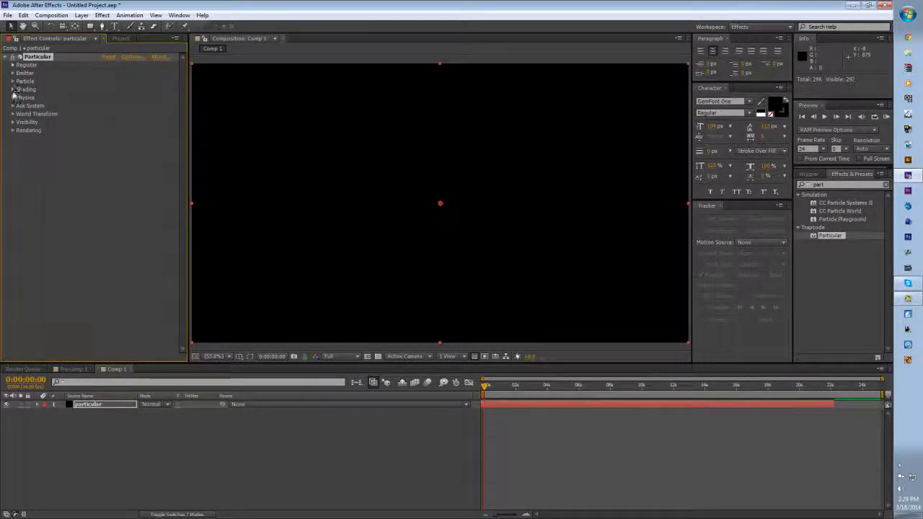
# - In the Physics Air settings, set the Turbulence Field's Affect Size to 1 and Affect Position to 1
pyautogui.click(12, 97)
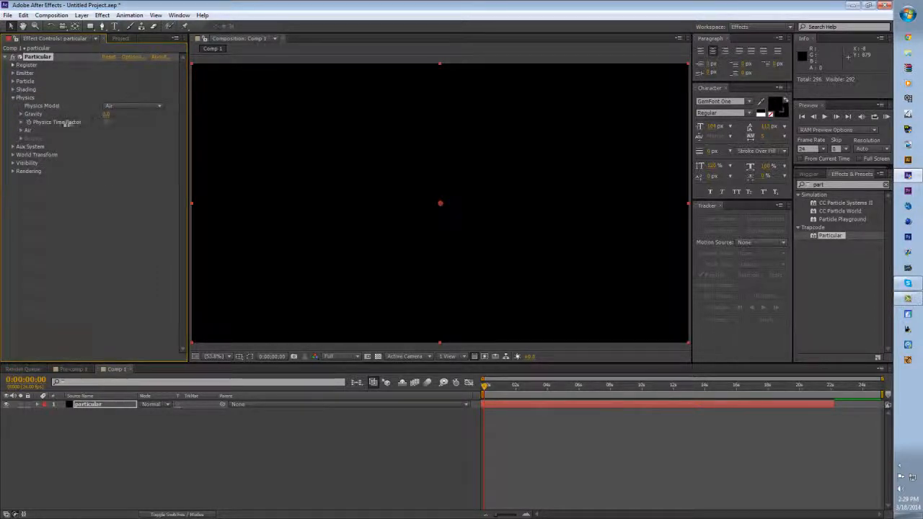
pyautogui.click(21, 131)
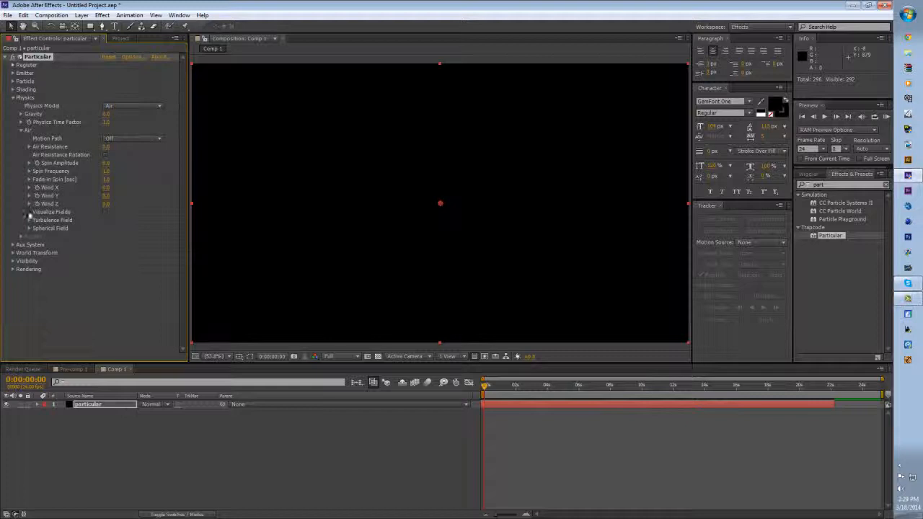
pyautogui.click(28, 220)
pyautogui.click(107, 229)
pyautogui.write('1')
pyautogui.press('Return')
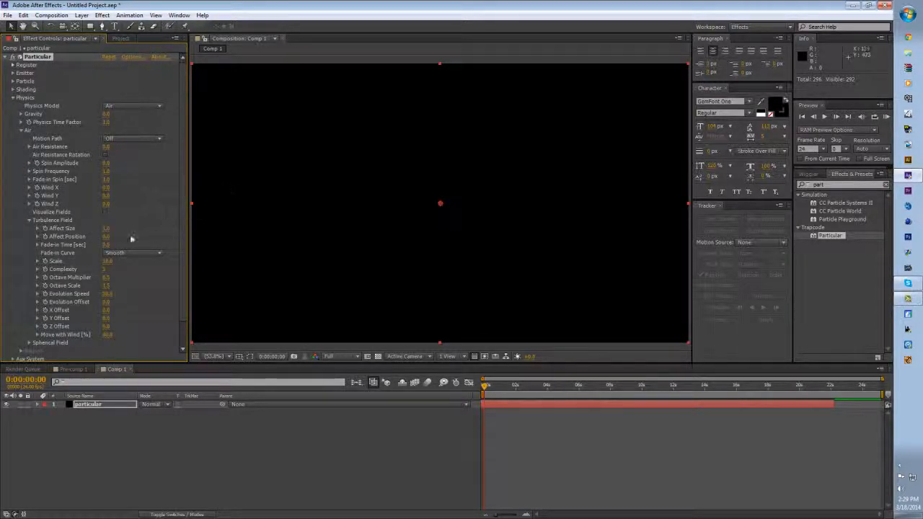
pyautogui.click(107, 238)
pyautogui.write('1')
pyautogui.press('Return')
pyautogui.click(28, 221)
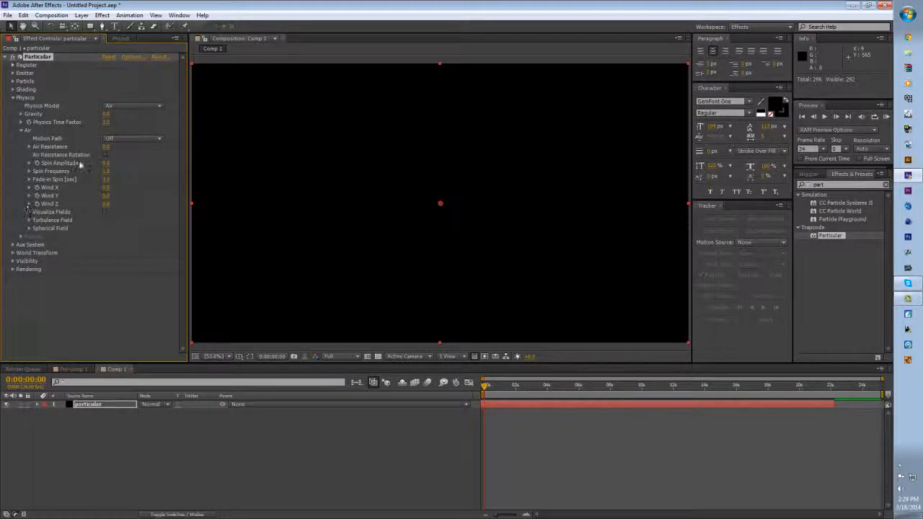
pyautogui.click(25, 130)
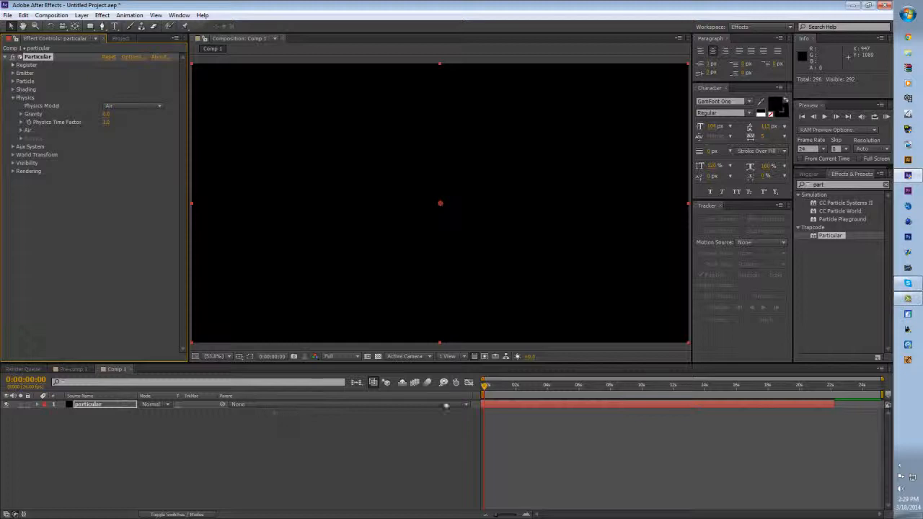
# - Slide the particular layer in time so it spans the whole composition, and enable keyframing for the emitter's Position XY and Position Z
pyautogui.click(497, 407)
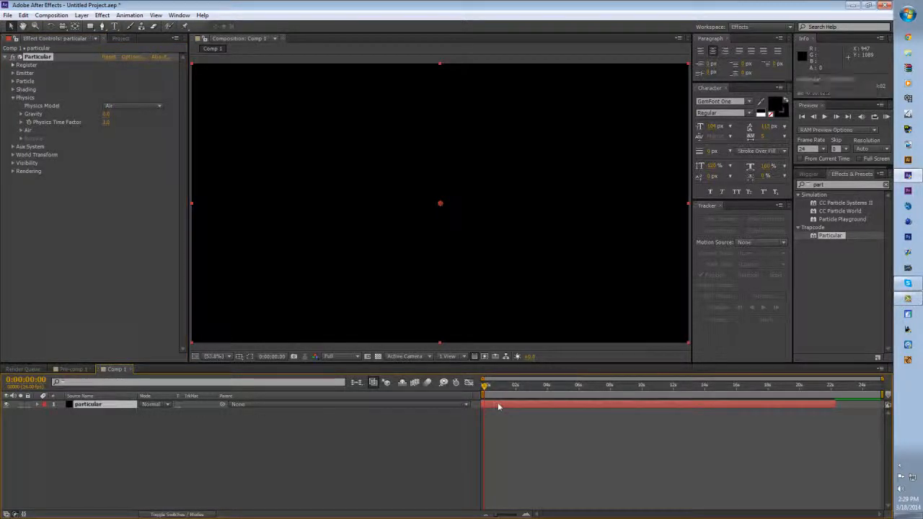
pyautogui.moveTo(512, 406); pyautogui.dragTo(544, 405)
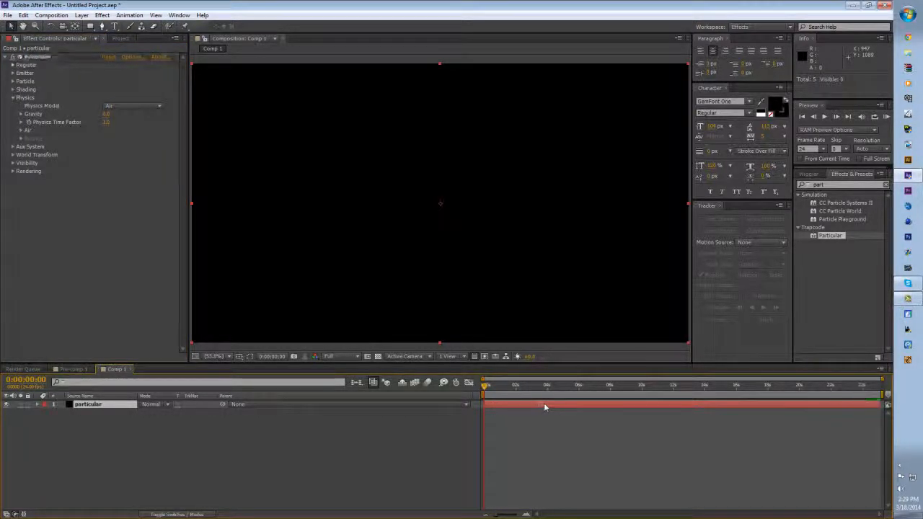
pyautogui.click(12, 73)
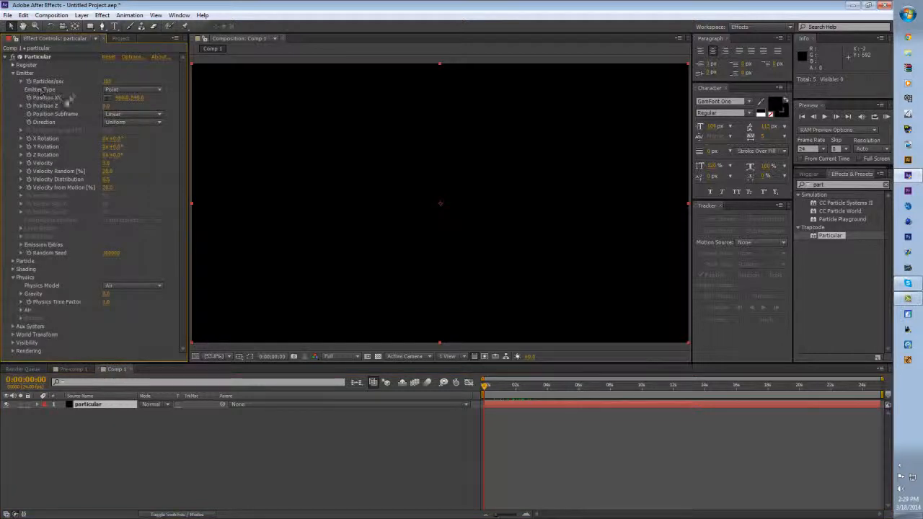
pyautogui.click(33, 99)
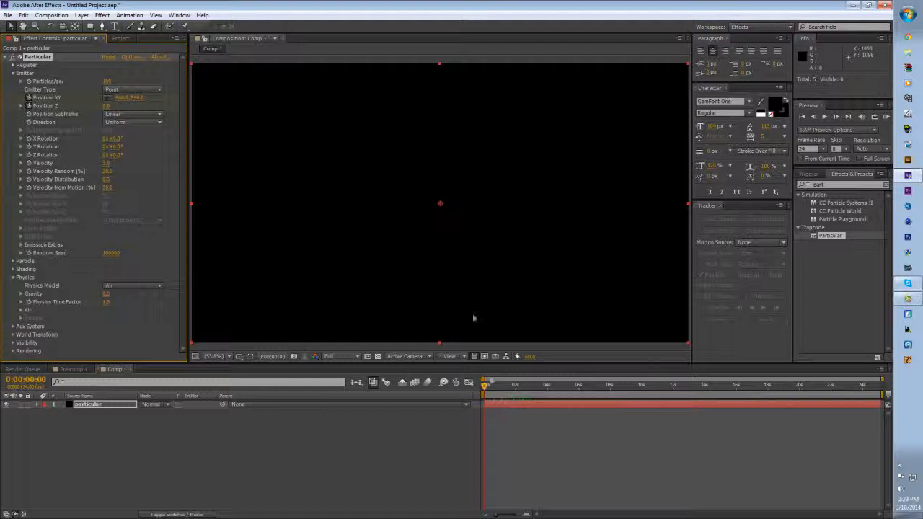
# - Keyframe the emitter near the frame's upper-left corner at the start and toward the lower left at 0:00:05:02, adjusting Position Z both times
pyautogui.moveTo(441, 202); pyautogui.dragTo(202, 74)
pyautogui.moveTo(107, 107); pyautogui.dragTo(175, 106)
pyautogui.moveTo(507, 389); pyautogui.dragTo(565, 396)
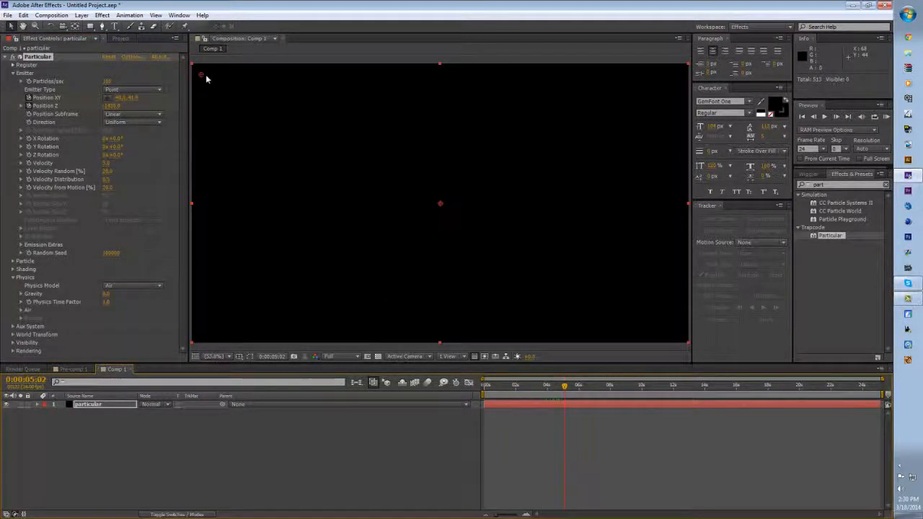
pyautogui.click(320, 305)
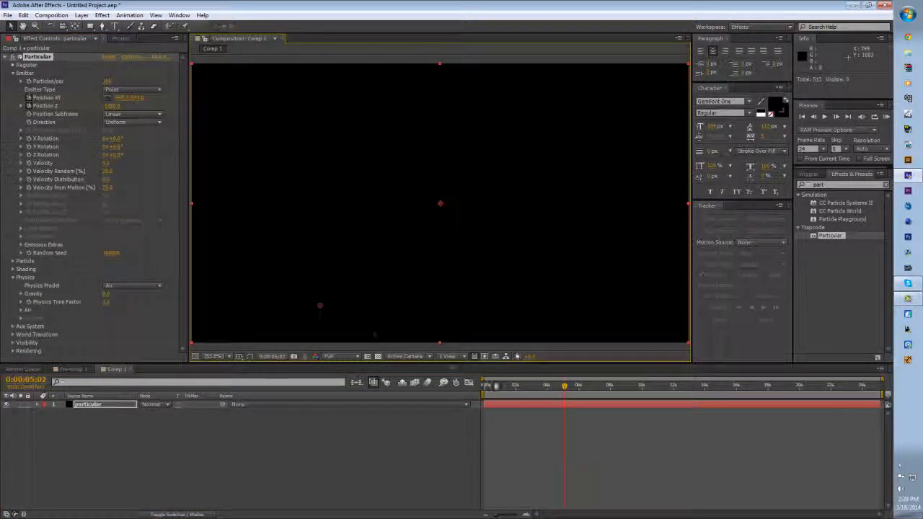
pyautogui.moveTo(108, 106); pyautogui.dragTo(254, 148)
# - Keyframe the emitter toward the frame's upper right at 0:00:11:16 and left of center at 0:00:18:14, lowering Position Z at the latter time
pyautogui.moveTo(485, 385); pyautogui.dragTo(667, 396)
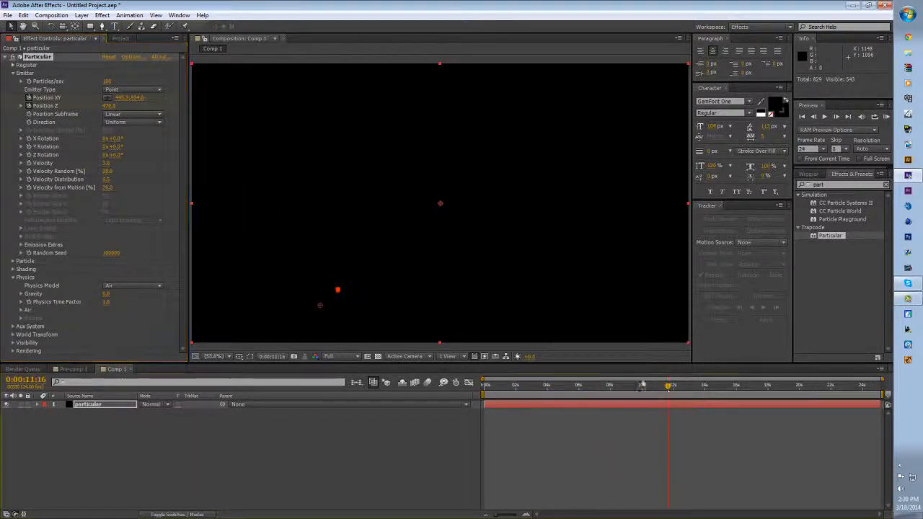
pyautogui.moveTo(322, 308); pyautogui.dragTo(646, 151)
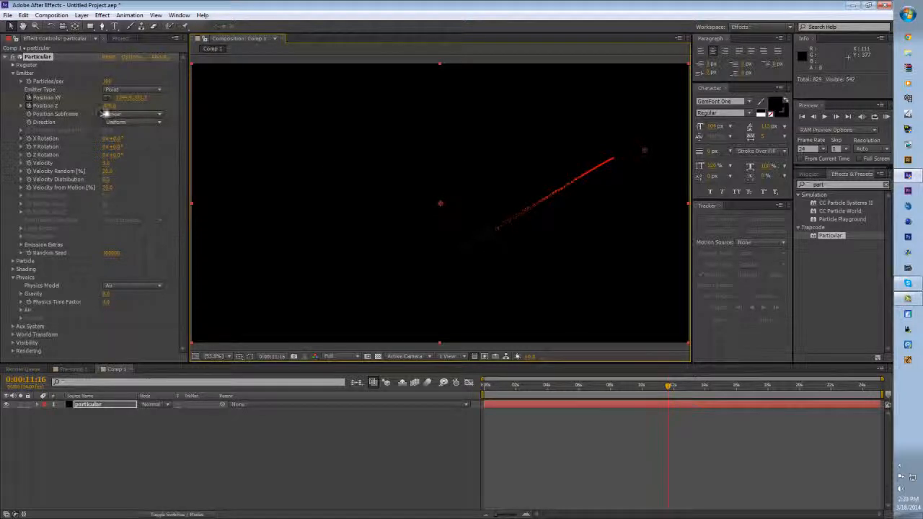
pyautogui.click(777, 388)
pyautogui.moveTo(116, 106); pyautogui.dragTo(2, 107)
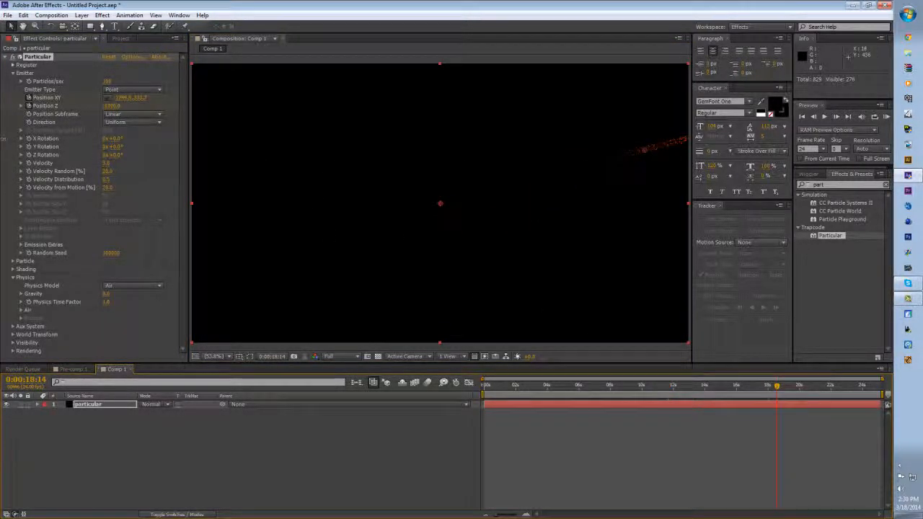
pyautogui.moveTo(644, 152); pyautogui.dragTo(360, 163)
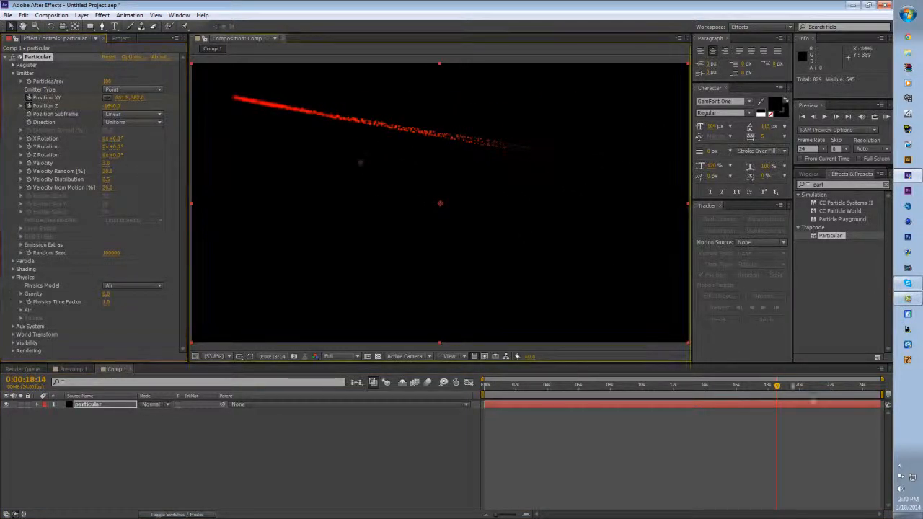
# - Scrub through the animation to 0:00:18:23, try a lower emitter Velocity, and set it to 2
pyautogui.moveTo(484, 386); pyautogui.dragTo(783, 382)
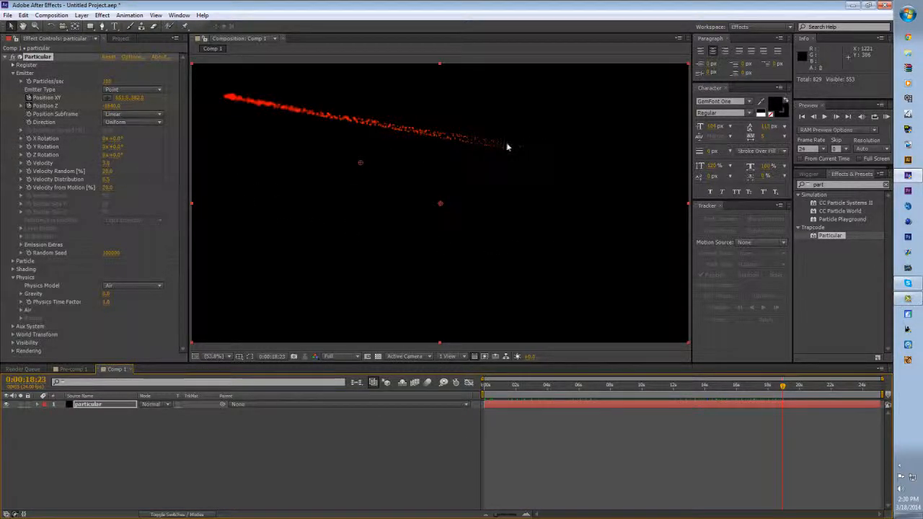
pyautogui.click(109, 163)
pyautogui.write('0')
pyautogui.press('Return')
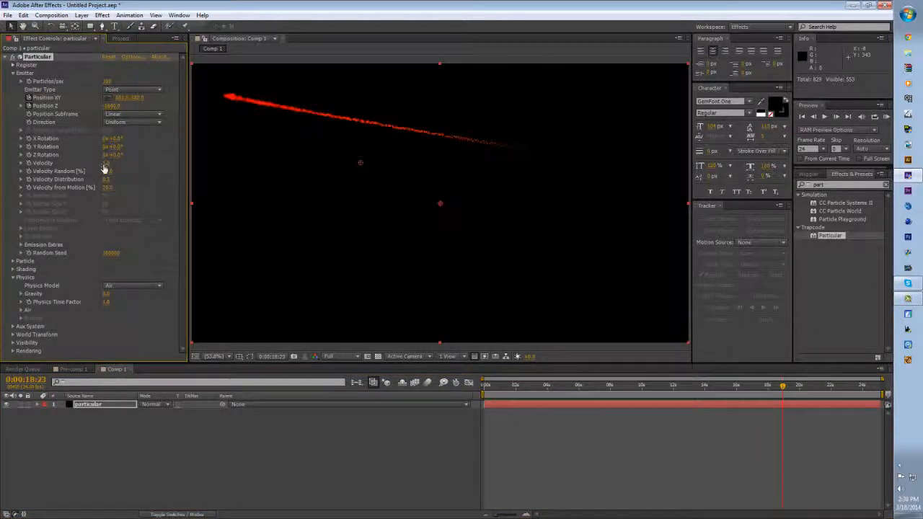
pyautogui.click(105, 165)
pyautogui.write('2')
pyautogui.press('Return')
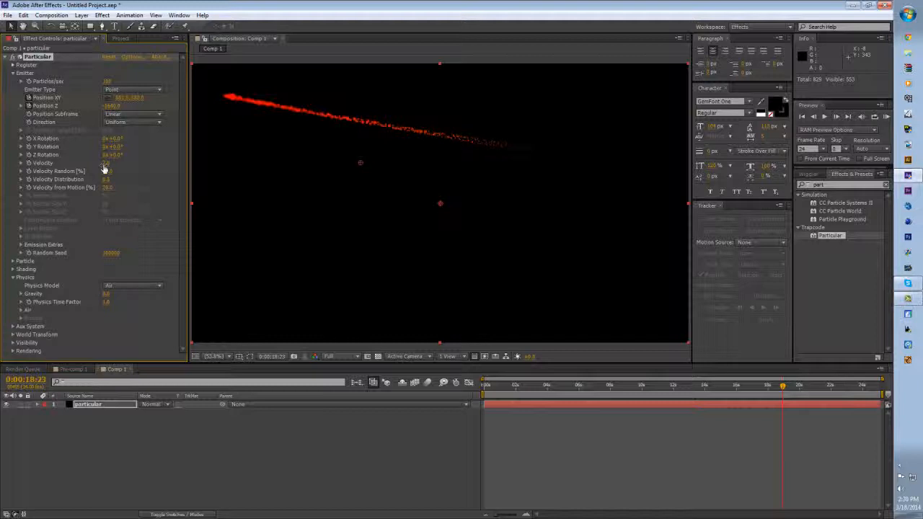
# - Compare the streak's spread with the emitter Velocity at 20, 2 and 0, ending with Velocity at 2
pyautogui.click(106, 165)
pyautogui.write('20')
pyautogui.press('Return')
pyautogui.click(105, 164)
pyautogui.write('2')
pyautogui.press('Return')
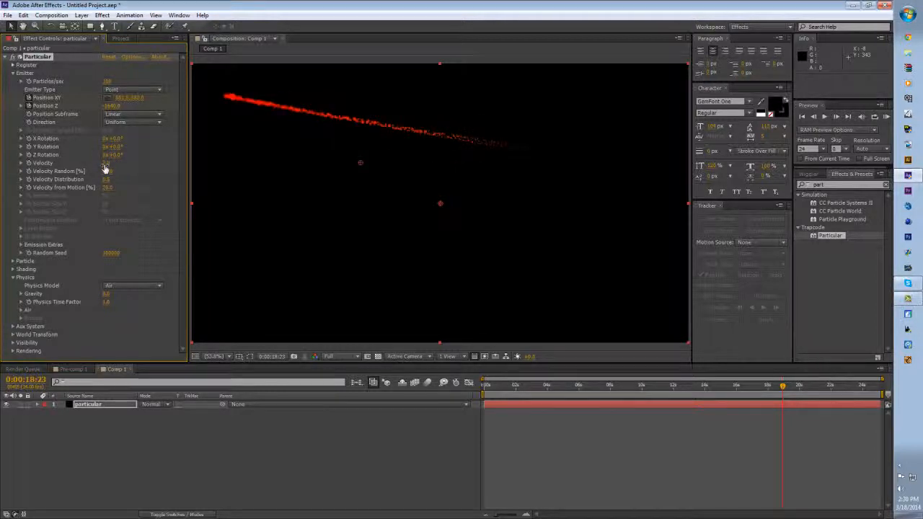
pyautogui.click(106, 164)
pyautogui.write('0')
pyautogui.press('Return')
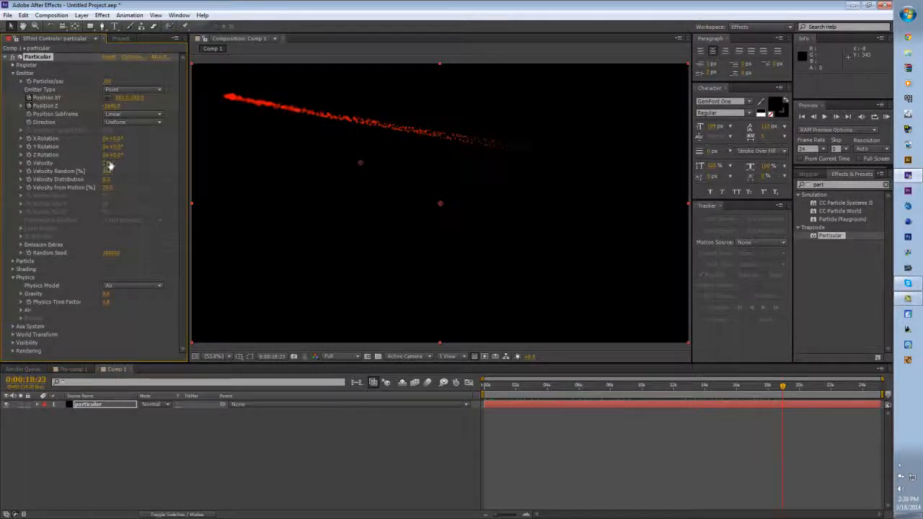
pyautogui.click(108, 163)
pyautogui.write('2')
pyautogui.press('Return')
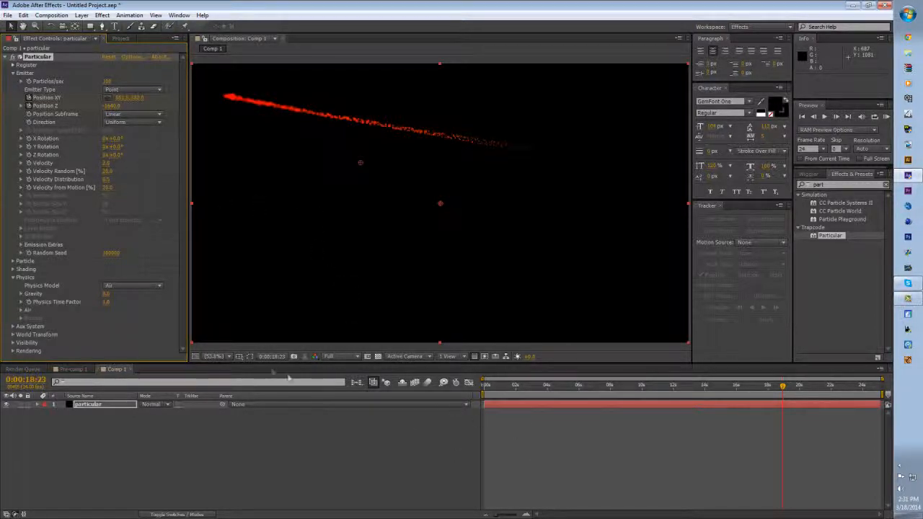
# - Reduce the particles' Size and review the Particle Type options, keeping Sphere
pyautogui.click(13, 261)
pyautogui.scroll(-2, 12, 264)
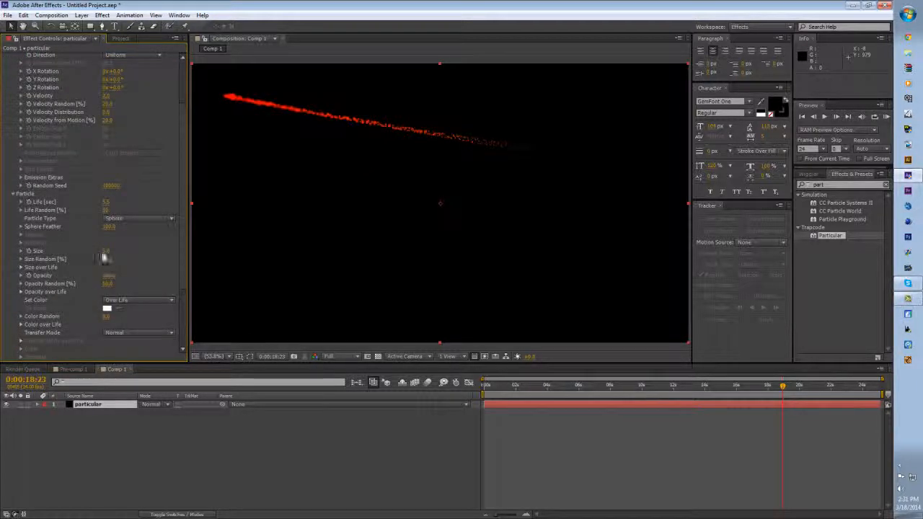
pyautogui.click(109, 252)
pyautogui.press('Return')
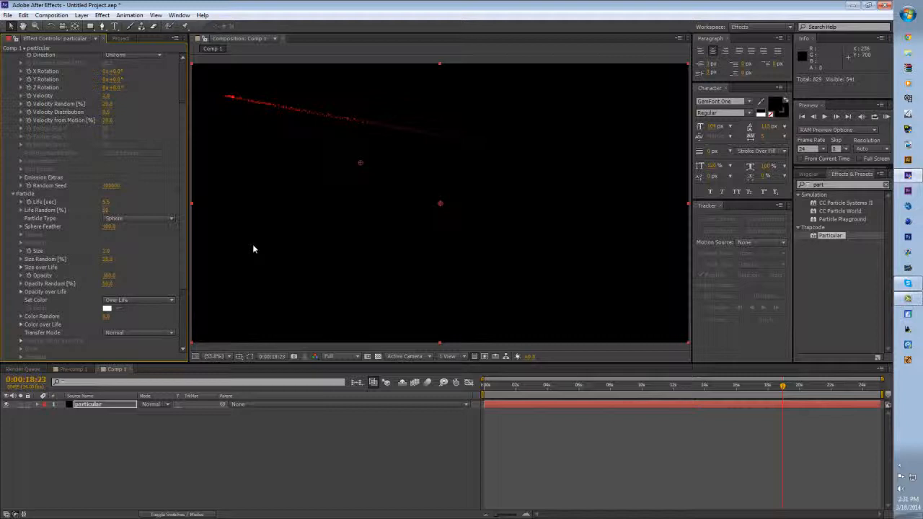
pyautogui.click(134, 223)
pyautogui.click(137, 200)
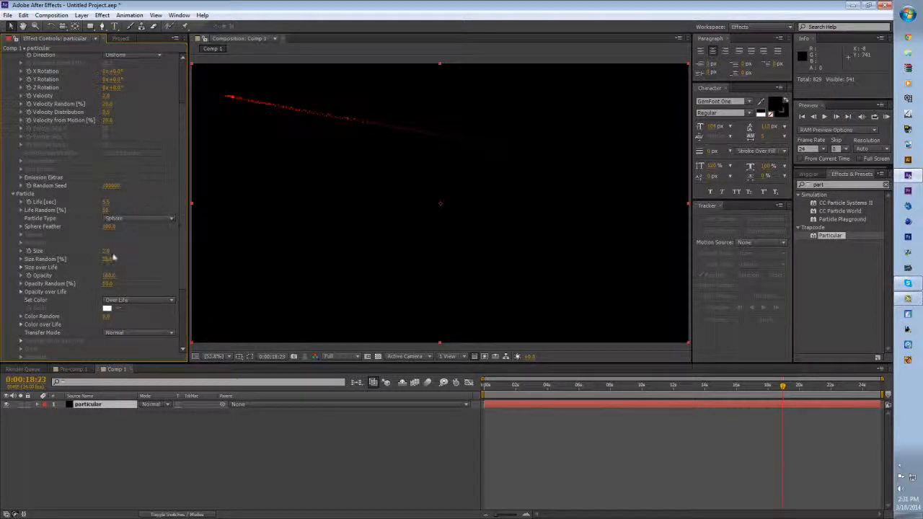
# - Compare the streak with the particle Size at 3, and set the Size to 2
pyautogui.write('3')
pyautogui.press('Return')
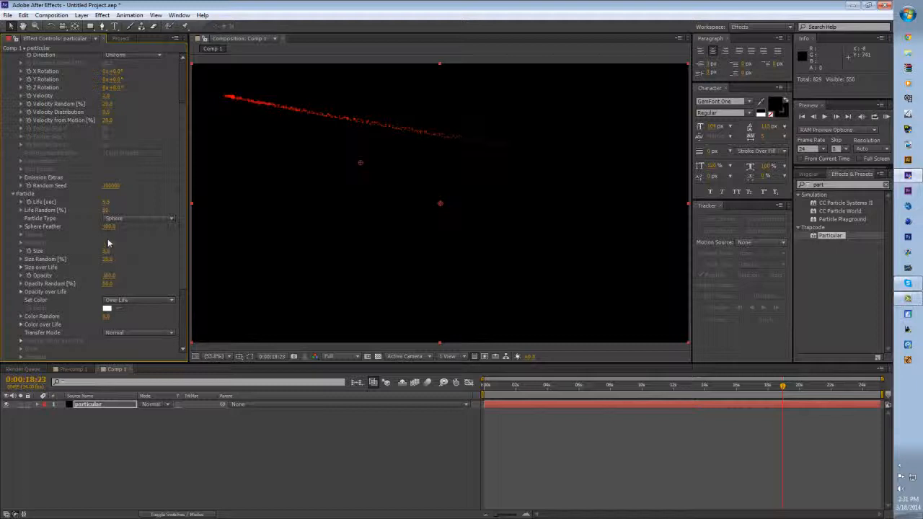
pyautogui.click(107, 253)
pyautogui.write('2')
pyautogui.press('Return')
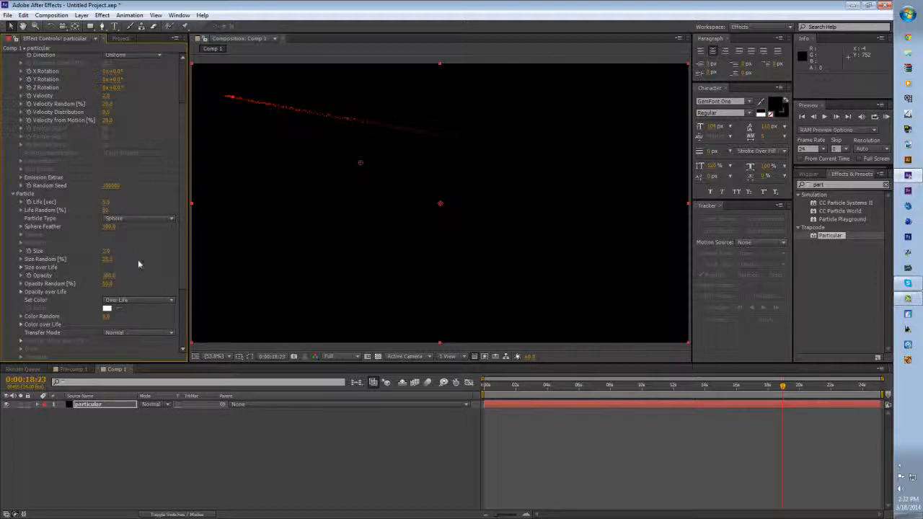
# - Try different Color Random values for the particles and undo the change
pyautogui.moveTo(107, 318); pyautogui.dragTo(205, 314)
pyautogui.moveTo(207, 314); pyautogui.dragTo(2, 319)
pyautogui.hotkey('ctrl', 'z')
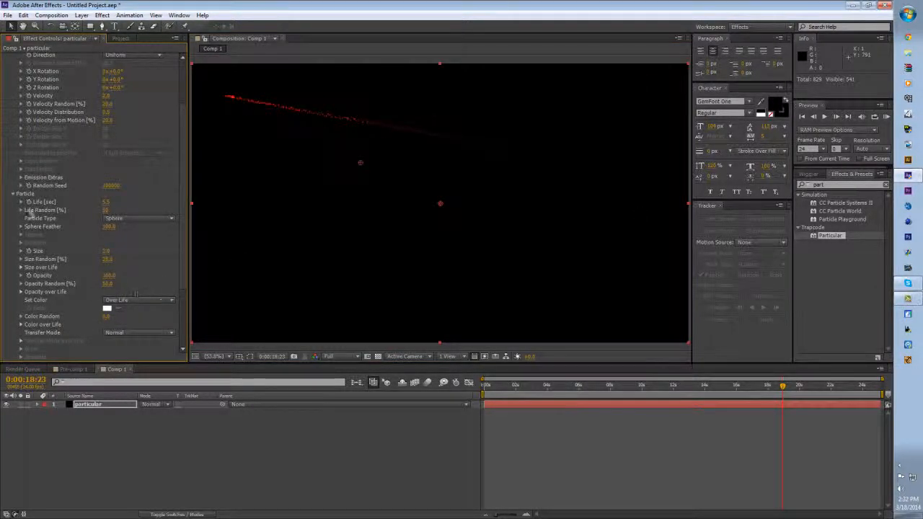
# - Collapse the Particle settings and create a new solid layer named Flare above the particular layer
pyautogui.click(13, 194)
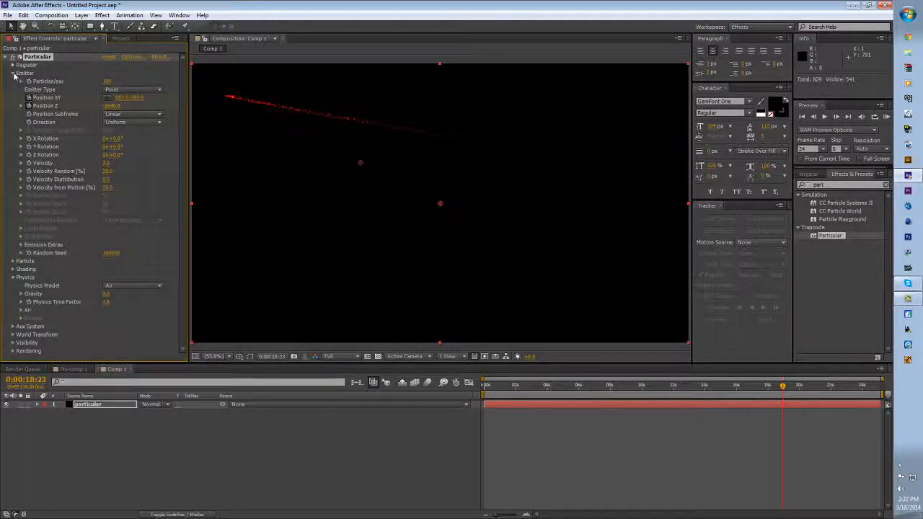
pyautogui.rightClick(197, 448)
pyautogui.moveTo(288, 346)
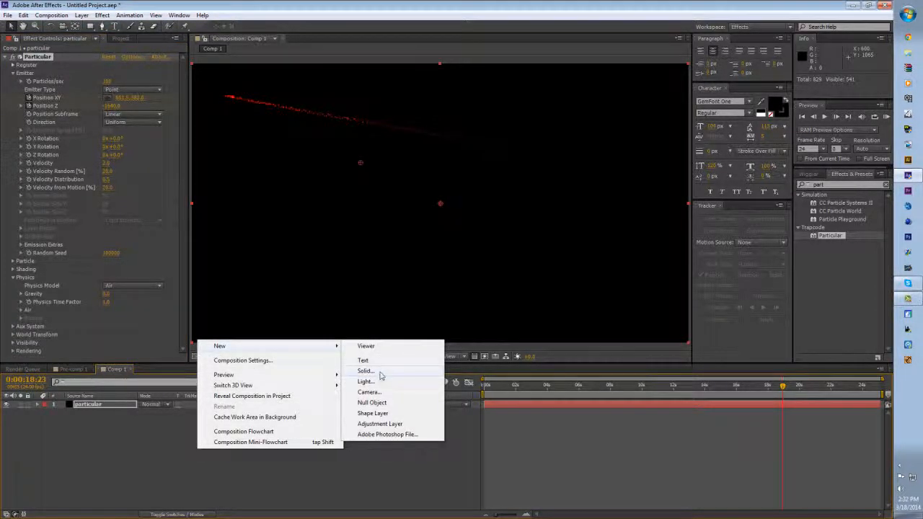
pyautogui.click(375, 373)
pyautogui.write('Flare')
pyautogui.press('Return')
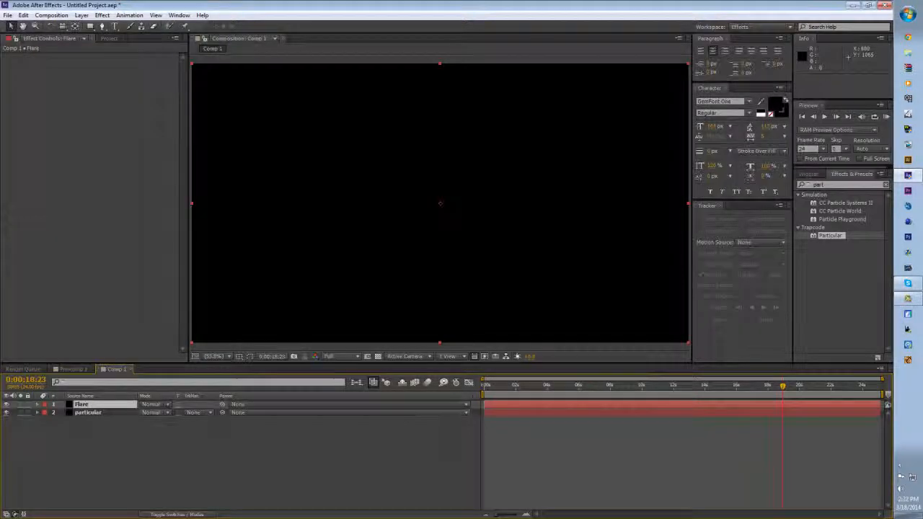
# - Find the Optical Flares effect and apply it to the Flare layer
pyautogui.click(837, 184)
pyautogui.write('optical')
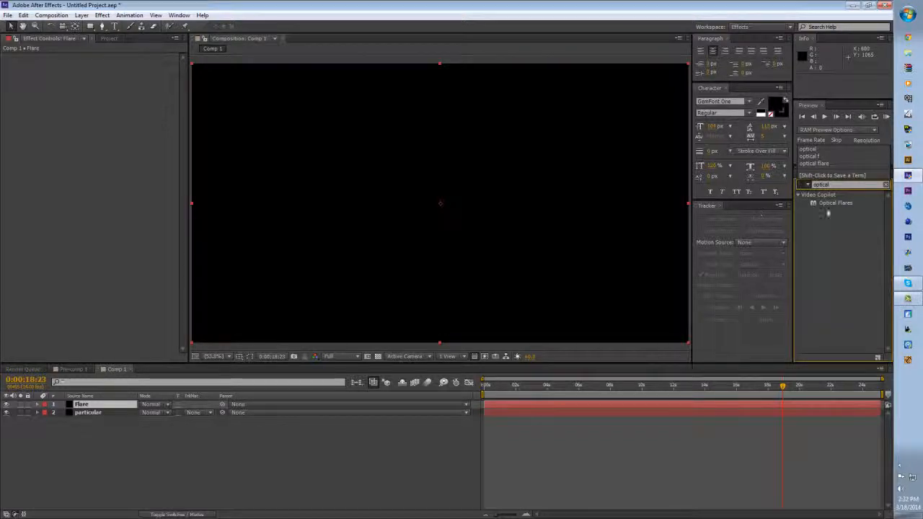
pyautogui.doubleClick(837, 203)
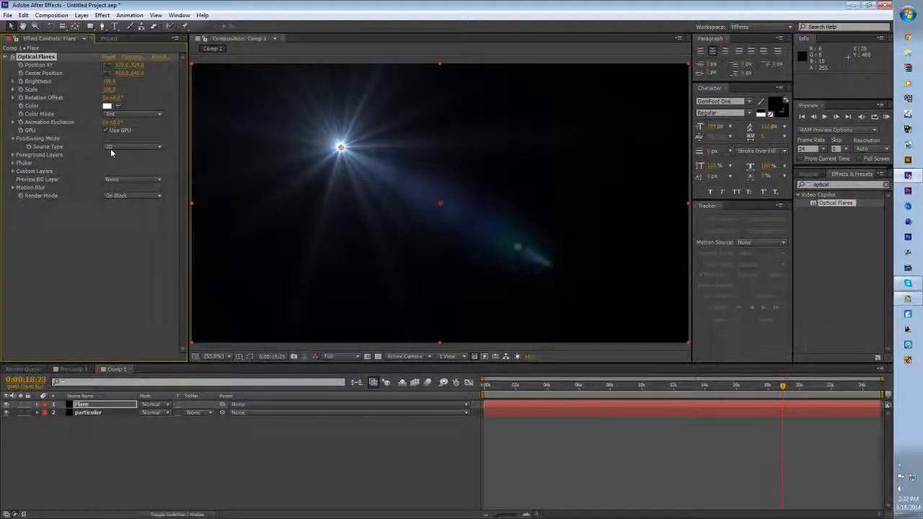
# - Reveal the particular layer's keyframed properties and set the Flare layer's Optical Flares Source Type to 3D
pyautogui.click(88, 412)
pyautogui.press('u')
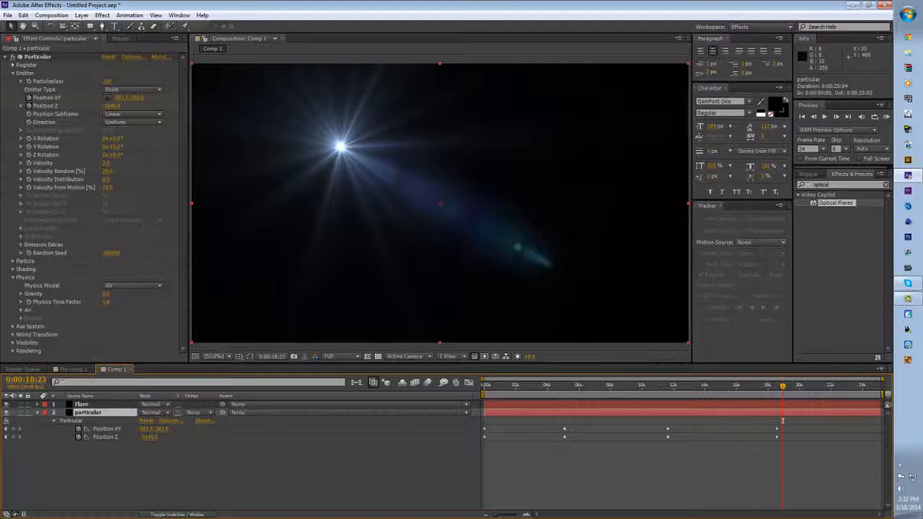
pyautogui.hotkey('ctrl', 'Up')
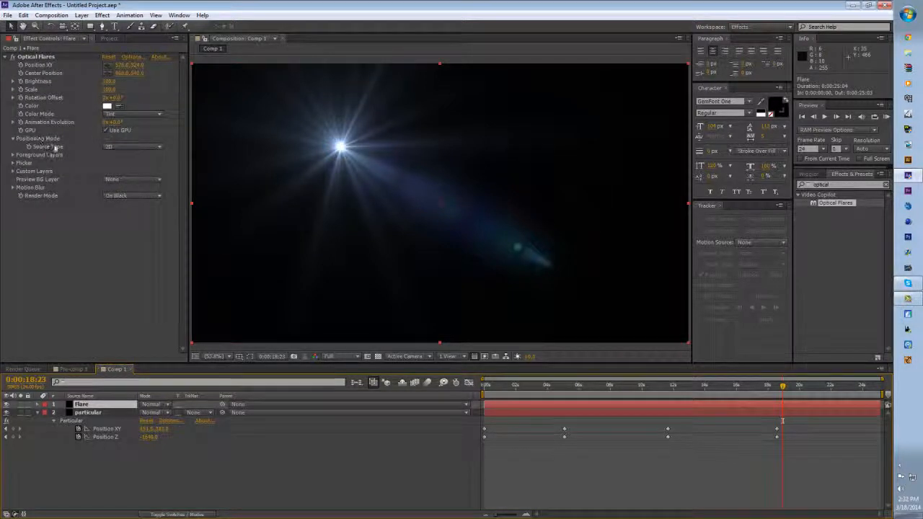
pyautogui.click(108, 147)
pyautogui.click(128, 170)
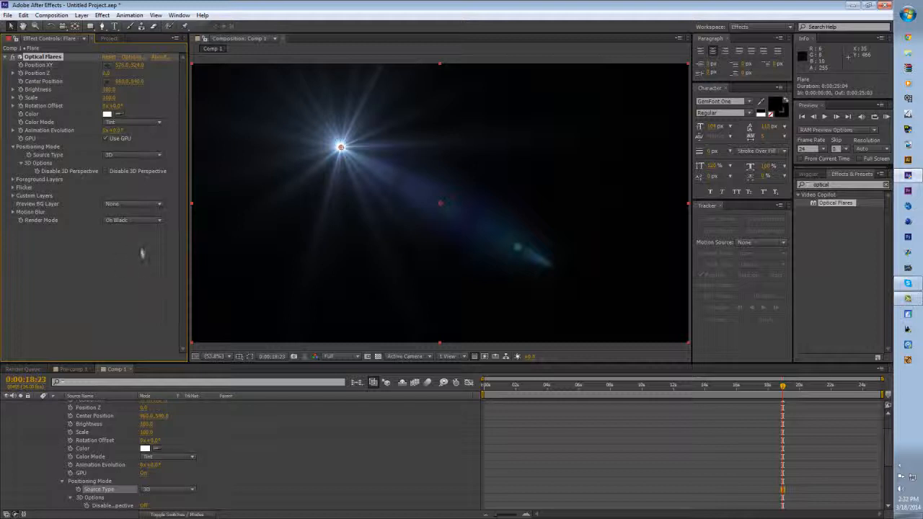
# - Set the Flare layer's blending mode to Add
pyautogui.scroll(2, 244, 458)
pyautogui.scroll(-4, 244, 454)
pyautogui.scroll(4, 242, 453)
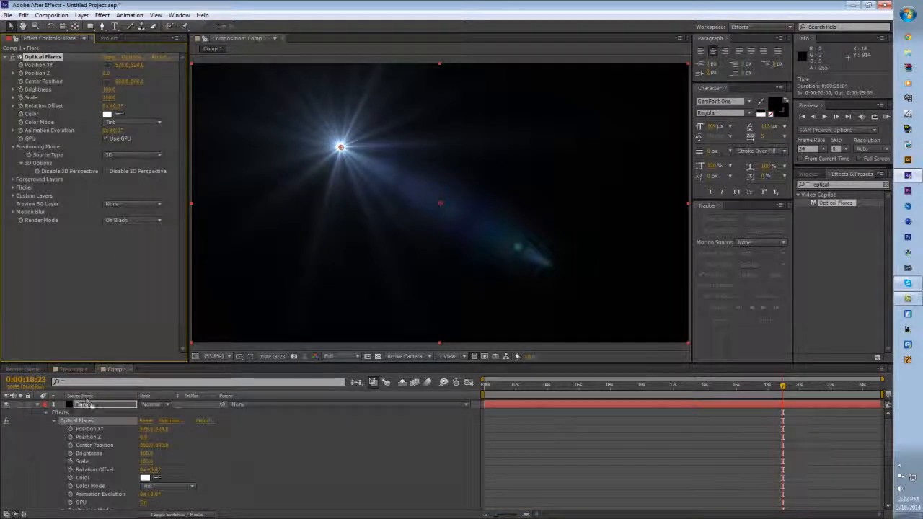
pyautogui.click(157, 403)
pyautogui.click(206, 200)
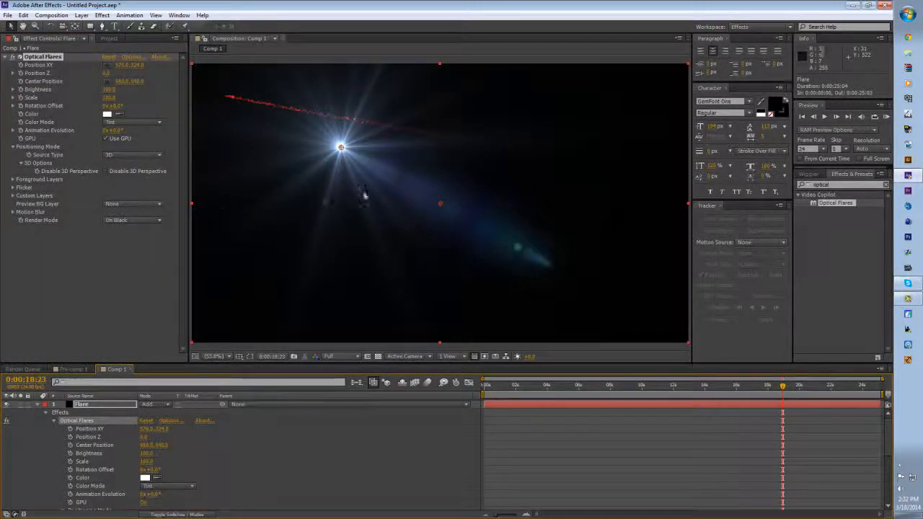
# - Open the Optical Flares options, try the Dirty Anamorphic preset from Motion Graphics, and load the Streak Rows preset
pyautogui.click(140, 57)
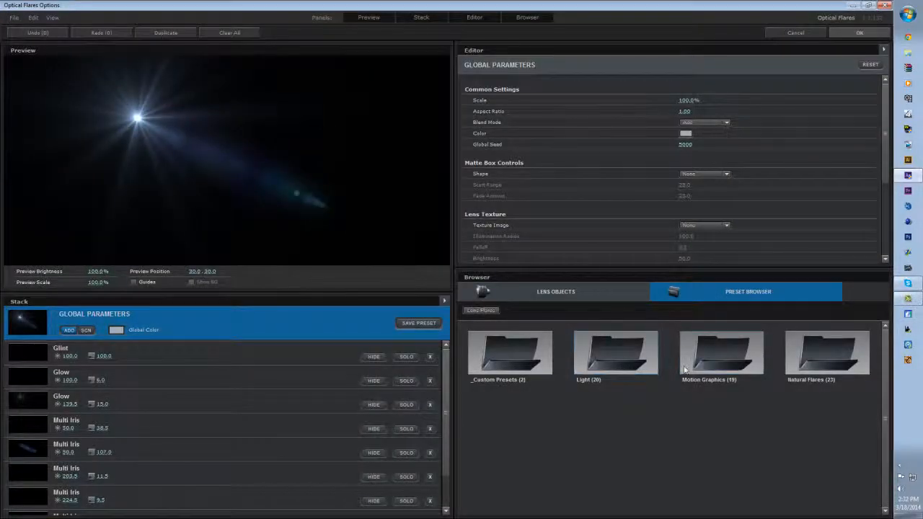
pyautogui.doubleClick(681, 365)
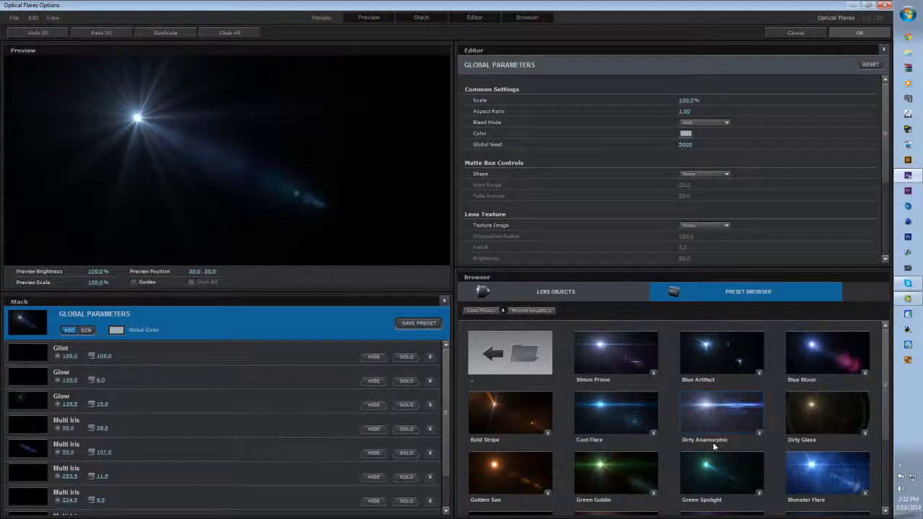
pyautogui.click(714, 447)
pyautogui.moveTo(886, 401); pyautogui.dragTo(893, 485)
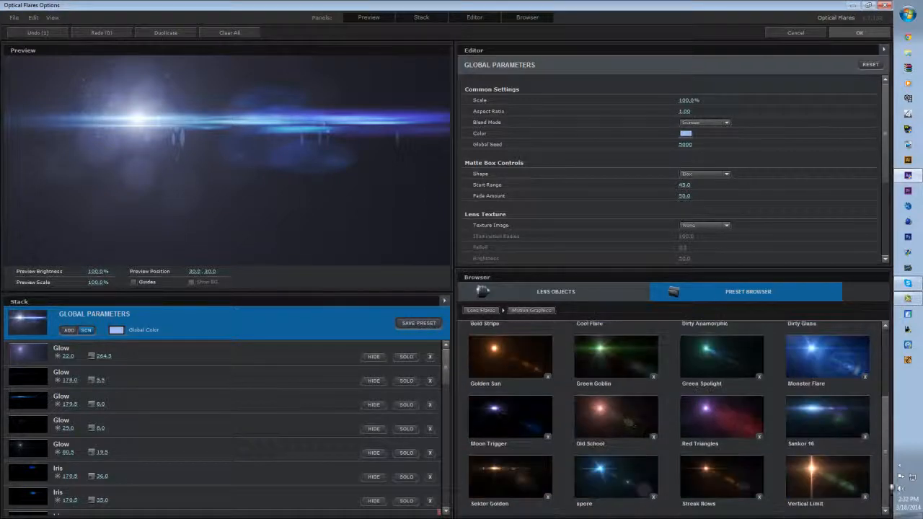
pyautogui.click(717, 481)
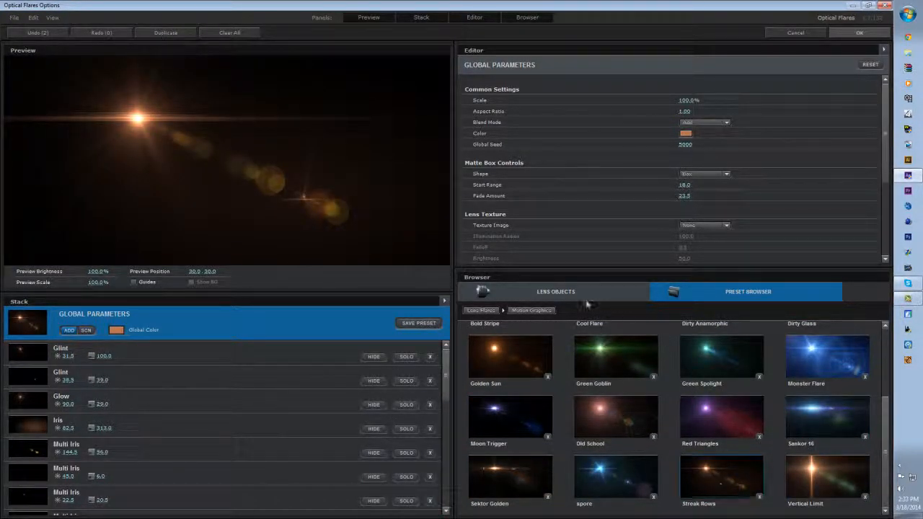
# - Display the basic lens objects and delete the second Glint, the Iris and all Multi Iris elements from the flare's stack
pyautogui.click(481, 310)
pyautogui.click(588, 293)
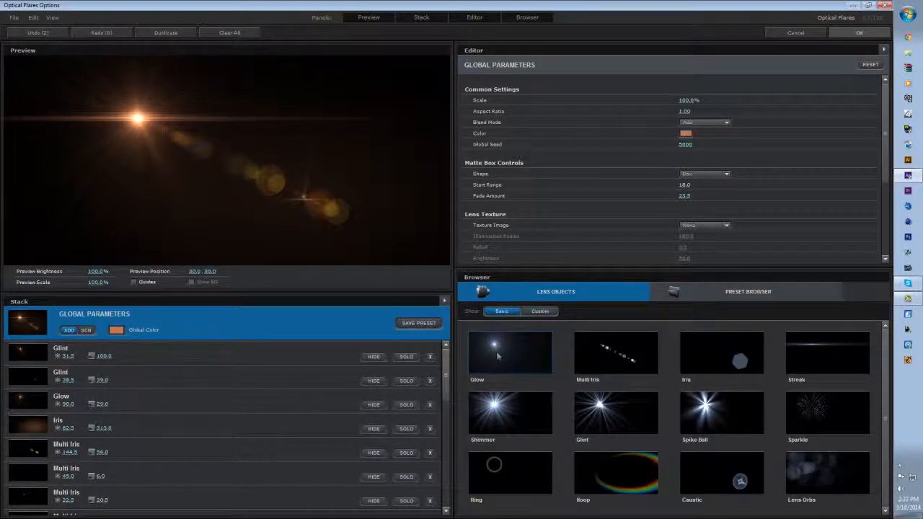
pyautogui.click(430, 381)
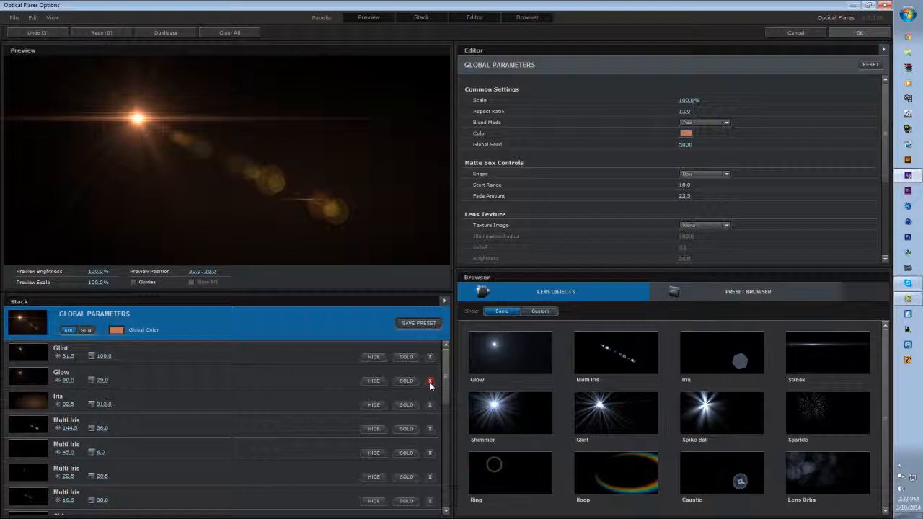
pyautogui.click(430, 404)
pyautogui.click(429, 405)
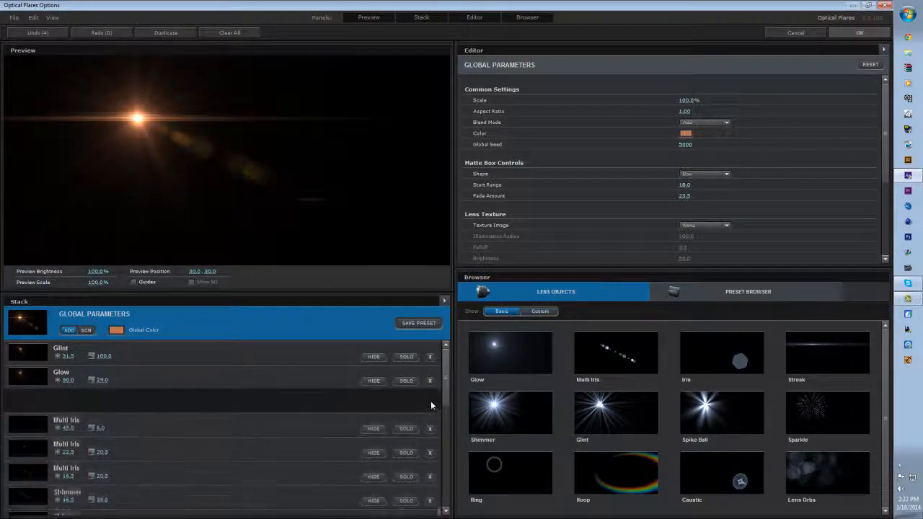
pyautogui.click(430, 404)
pyautogui.click(430, 404)
pyautogui.click(430, 405)
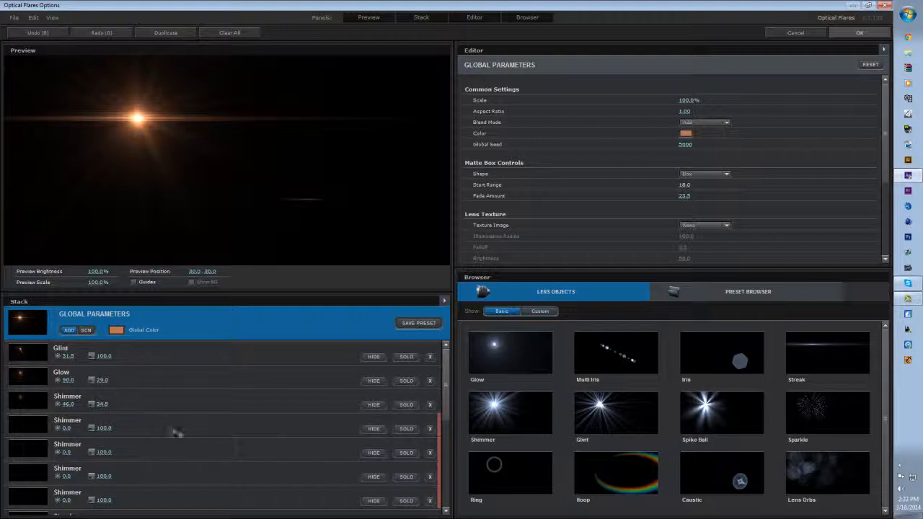
# - Try raising the first Streak element's brightness to 304
pyautogui.click(323, 416)
pyautogui.scroll(-3, 318, 415)
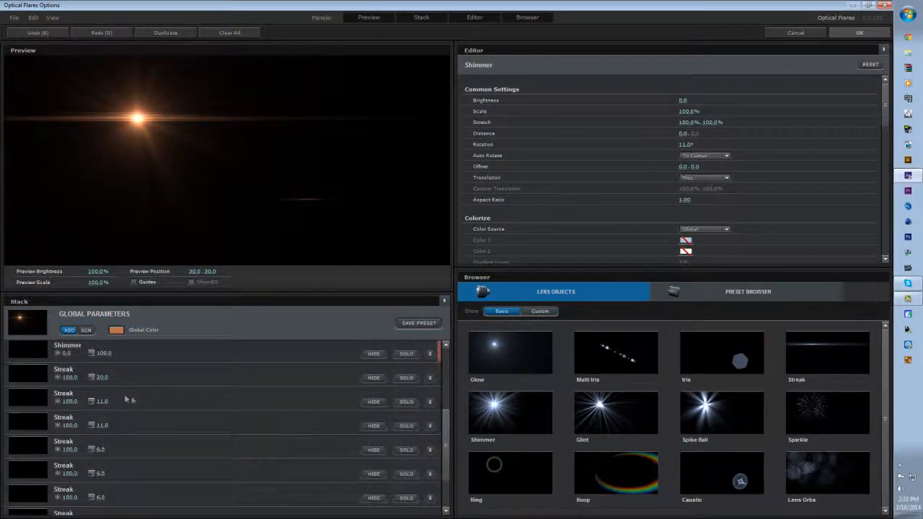
pyautogui.click(173, 382)
pyautogui.moveTo(73, 378)
pyautogui.mouseDown()
pyautogui.moveTo(155, 382)
pyautogui.moveTo(76, 388)
pyautogui.moveTo(325, 389)
pyautogui.moveTo(266, 382)
pyautogui.mouseUp()
pyautogui.scroll(-3, 156, 396)
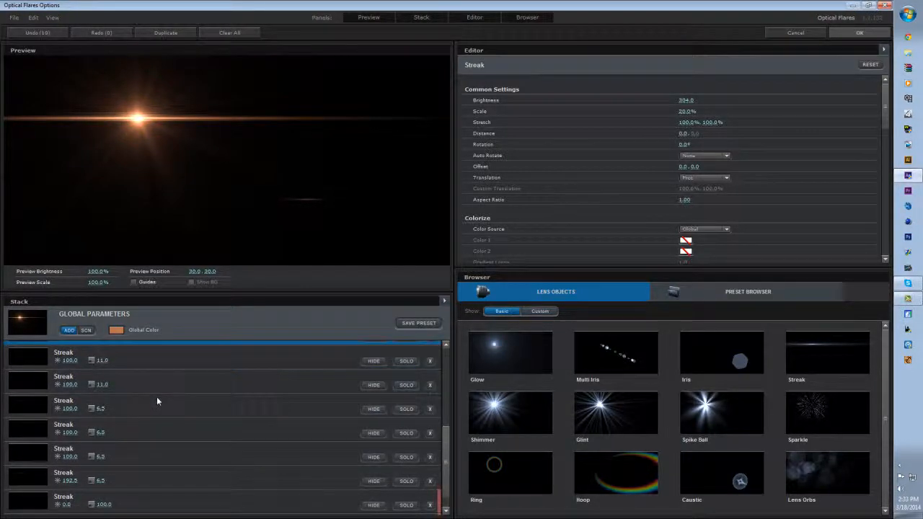
# - Set the scale of the third Shimmer element in the flare's stack to 137
pyautogui.scroll(5, 136, 442)
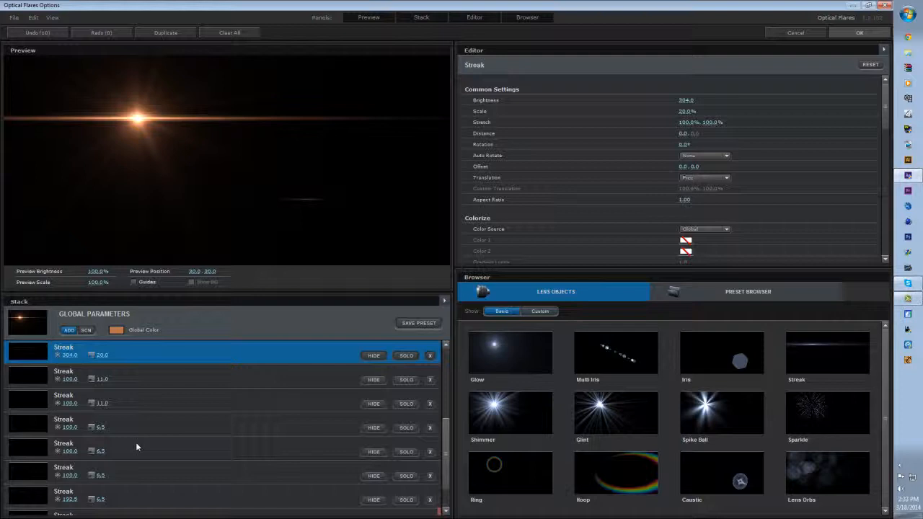
pyautogui.scroll(3, 136, 442)
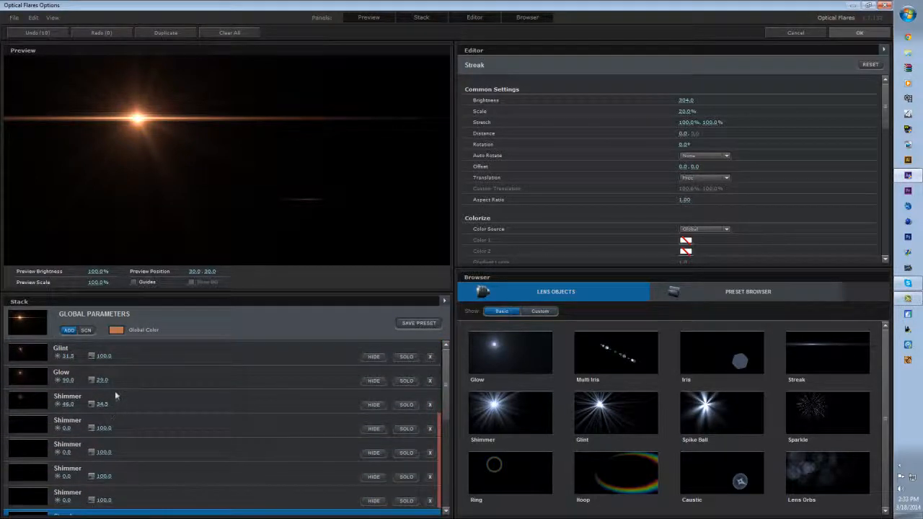
pyautogui.moveTo(58, 359); pyautogui.dragTo(63, 358)
# - Set the second Streak element's scale to 4 and lower the first Streak's brightness to 187
pyautogui.scroll(-2, 109, 409)
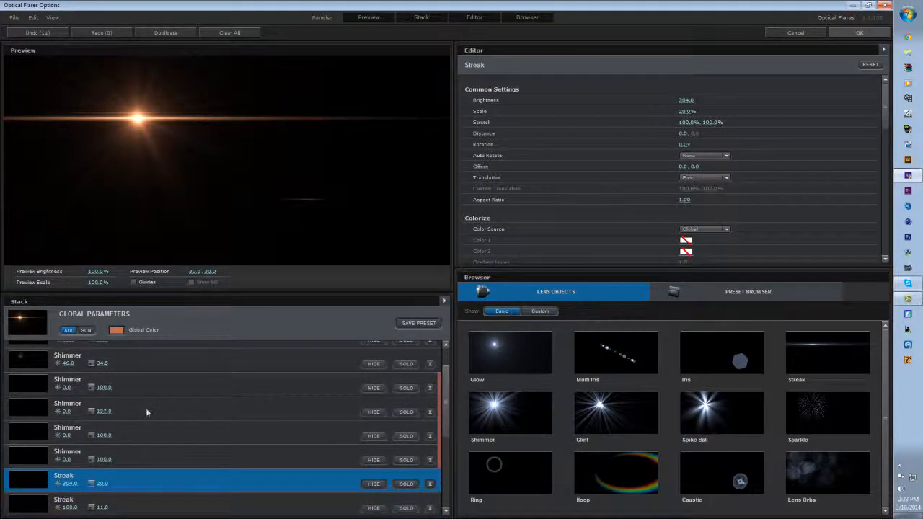
pyautogui.scroll(-4, 143, 407)
pyautogui.moveTo(101, 409)
pyautogui.mouseDown()
pyautogui.moveTo(201, 419)
pyautogui.moveTo(77, 416)
pyautogui.moveTo(119, 416)
pyautogui.moveTo(108, 411)
pyautogui.moveTo(80, 420)
pyautogui.mouseUp()
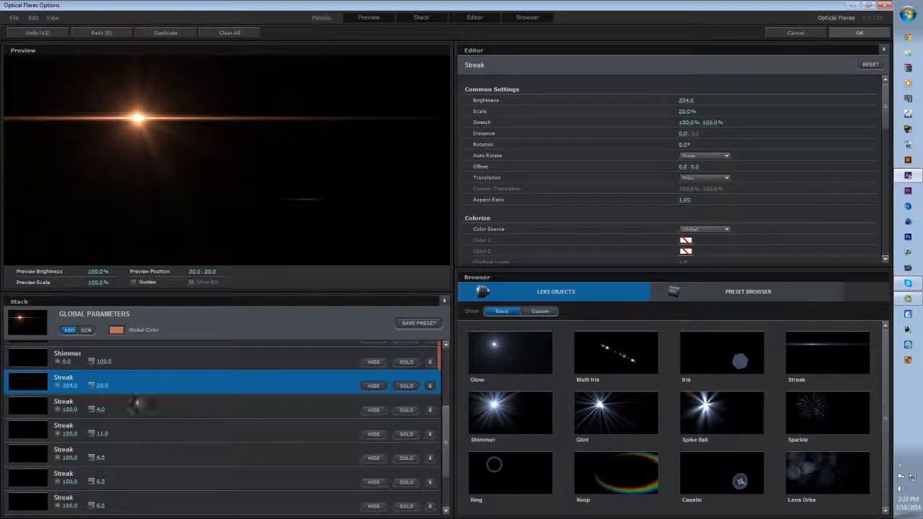
pyautogui.moveTo(22, 390)
pyautogui.mouseDown()
pyautogui.moveTo(6, 401)
pyautogui.moveTo(4, 449)
pyautogui.mouseUp()
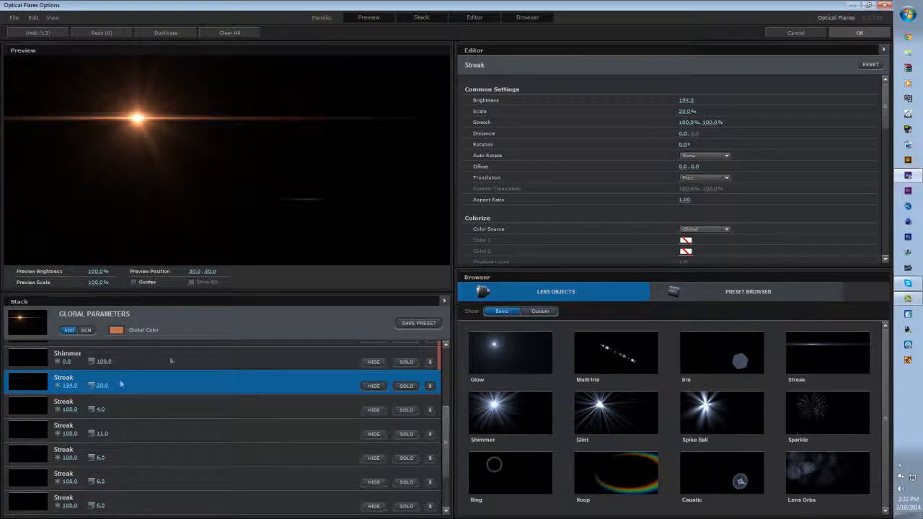
# - Review the element stack, accept the flare settings, and move the flare to about 429, 461 in the composition
pyautogui.scroll(-3, 243, 397)
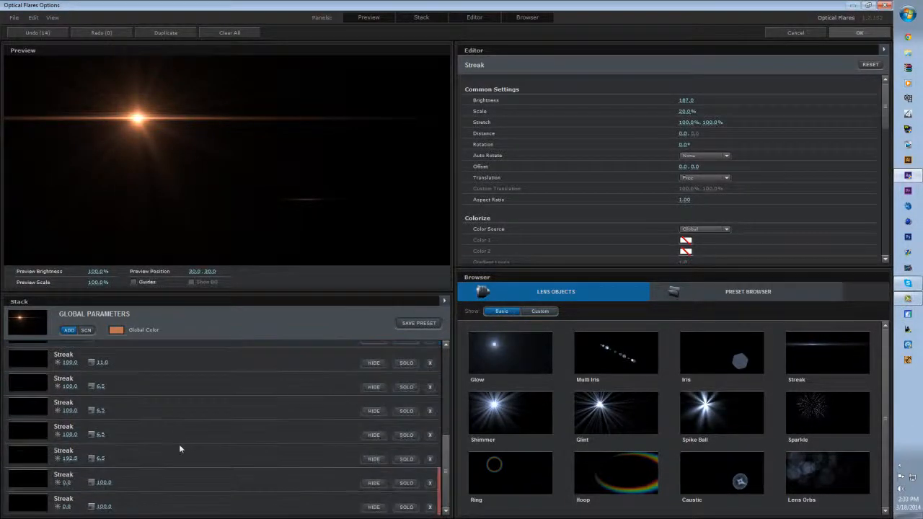
pyautogui.scroll(7, 180, 449)
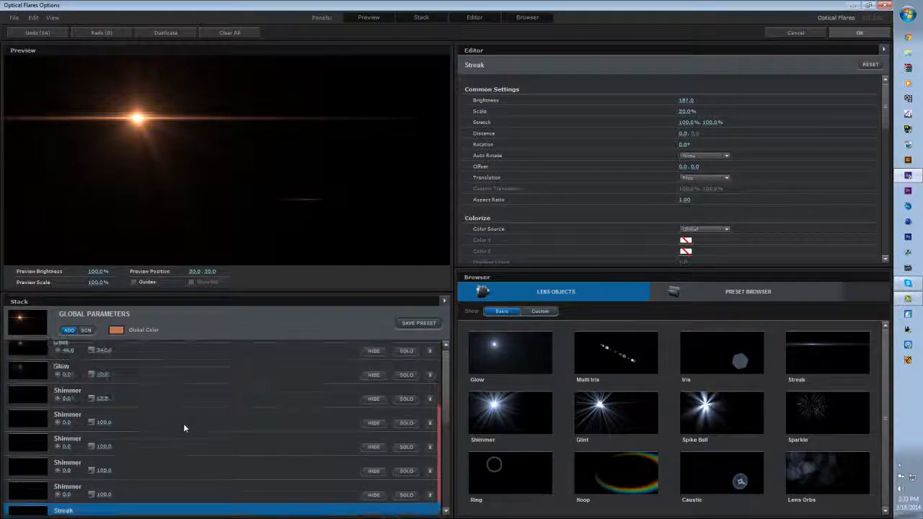
pyautogui.scroll(-7, 183, 425)
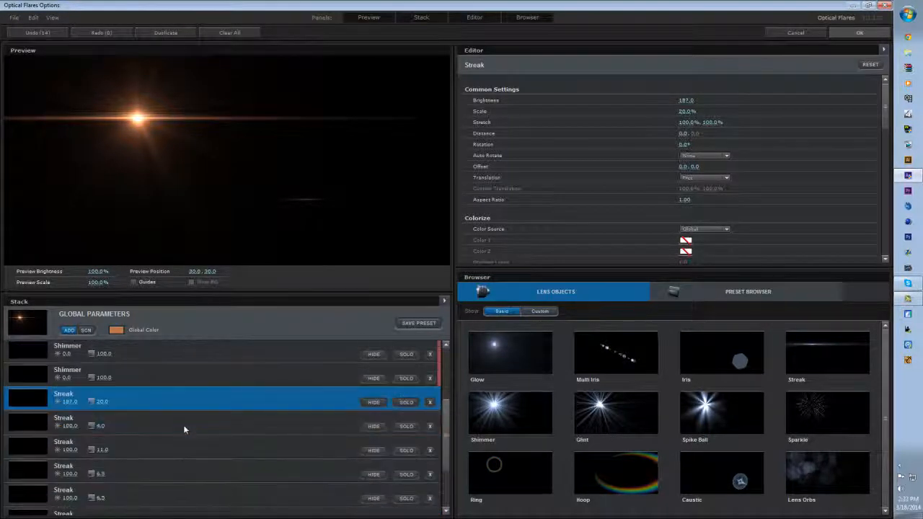
pyautogui.scroll(-2, 185, 430)
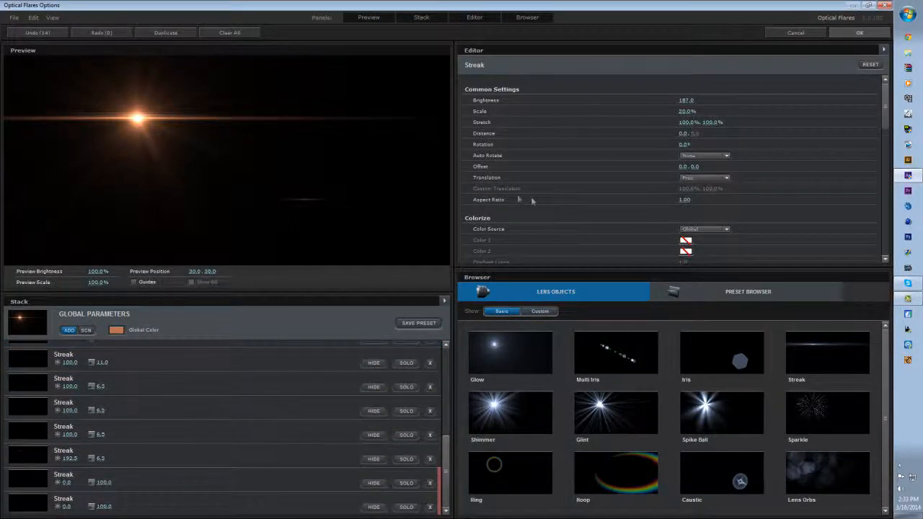
pyautogui.click(857, 33)
pyautogui.moveTo(340, 148); pyautogui.dragTo(303, 183)
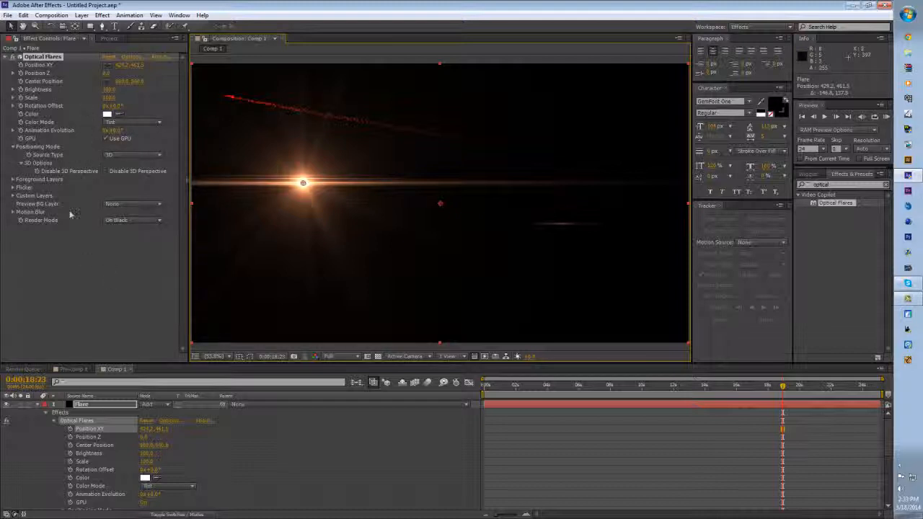
# - Link the flare's Position XY and Position Z by expression to the matching Particular emitter positions on the particular layer
pyautogui.keyDown('alt'); pyautogui.click(21, 65); pyautogui.keyUp('alt')
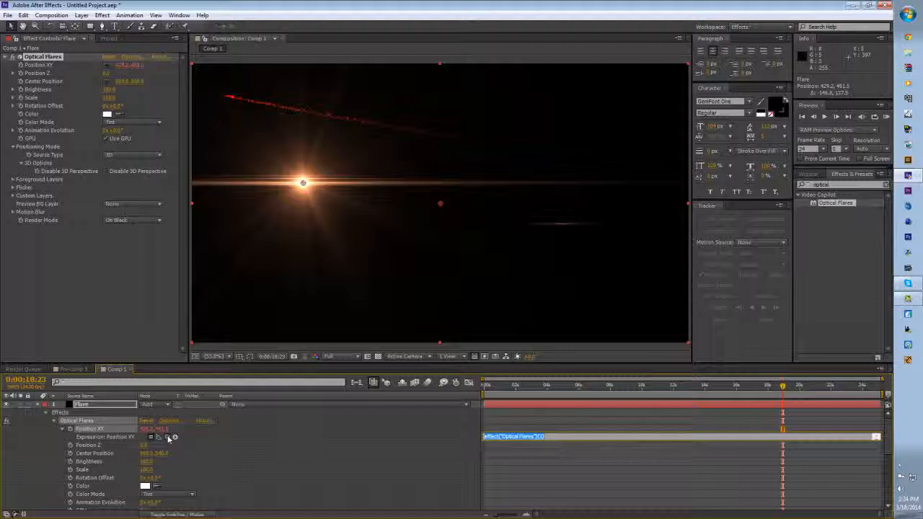
pyautogui.moveTo(167, 437); pyautogui.dragTo(124, 498)
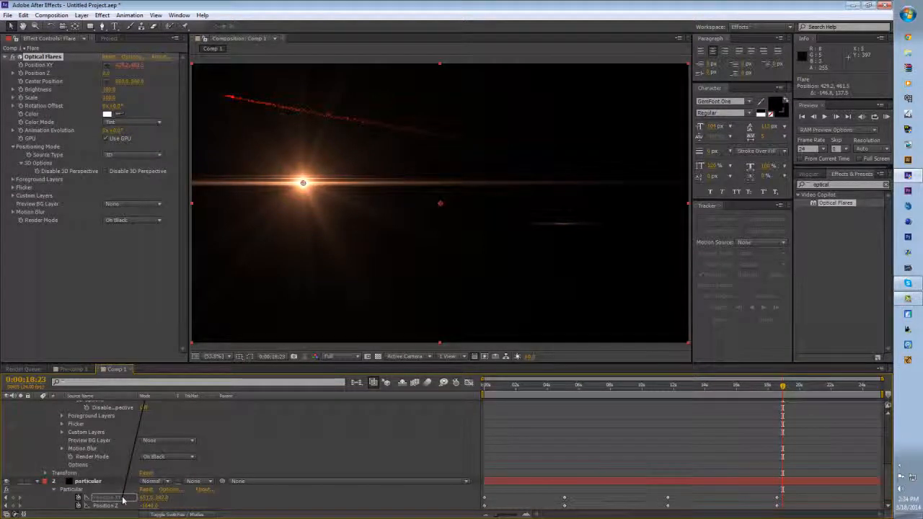
pyautogui.moveTo(124, 498); pyautogui.dragTo(124, 498)
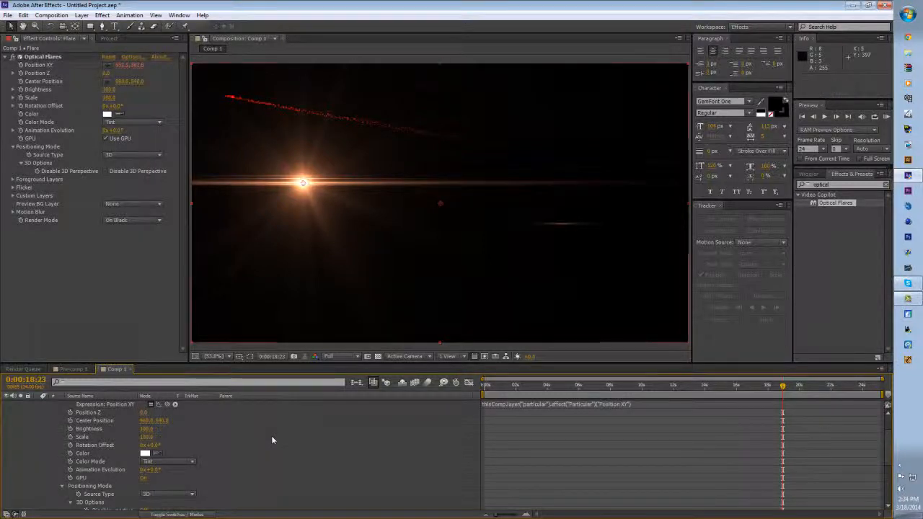
pyautogui.moveTo(597, 388); pyautogui.dragTo(641, 404)
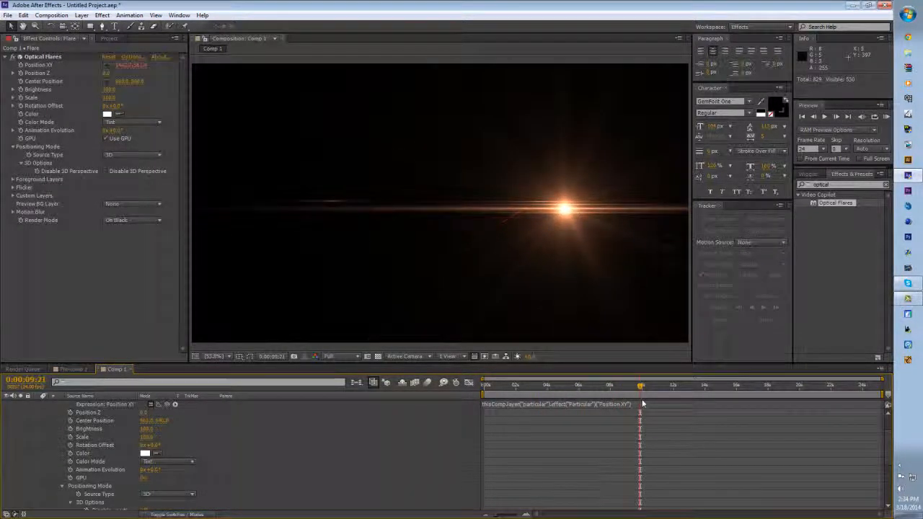
pyautogui.keyDown('alt'); pyautogui.click(20, 72); pyautogui.keyUp('alt')
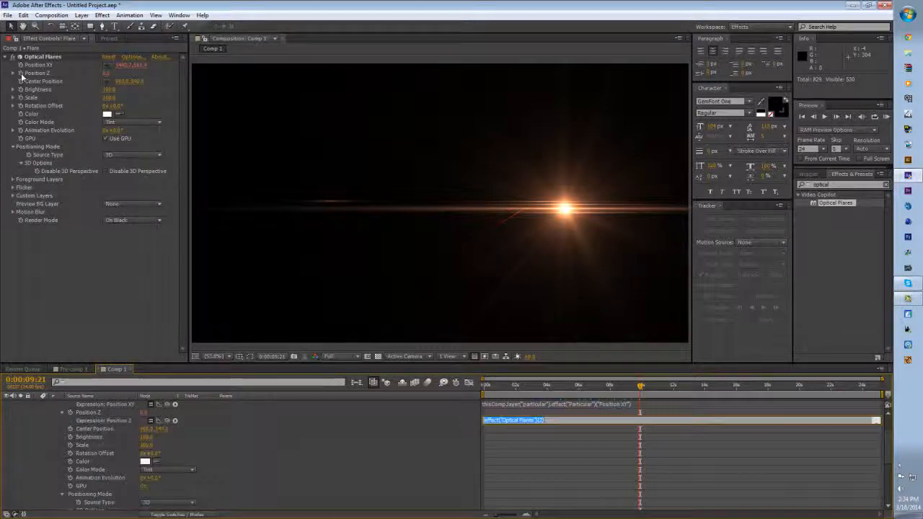
pyautogui.moveTo(166, 421); pyautogui.dragTo(125, 507)
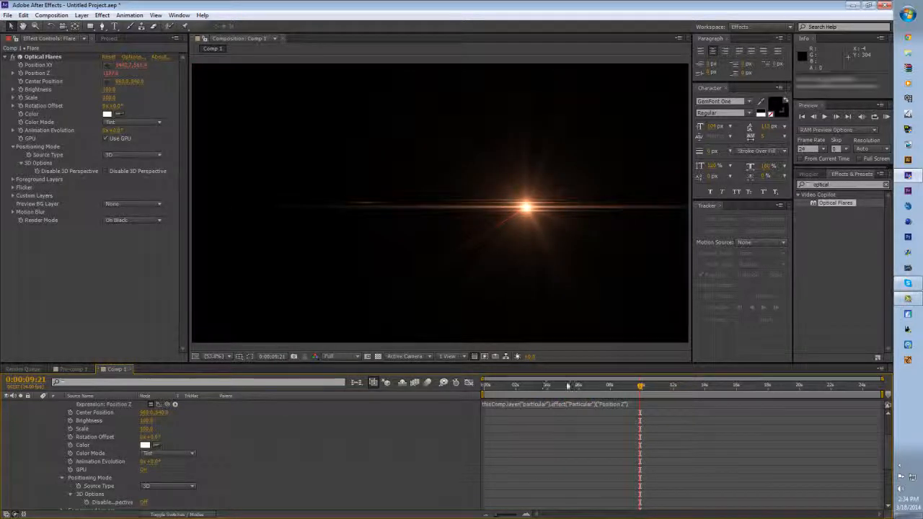
# - Set the Optical Flares Scale to 20 and preview the flare's motion along the timeline
pyautogui.click(606, 385)
pyautogui.click(109, 98)
pyautogui.write('20')
pyautogui.press('Return')
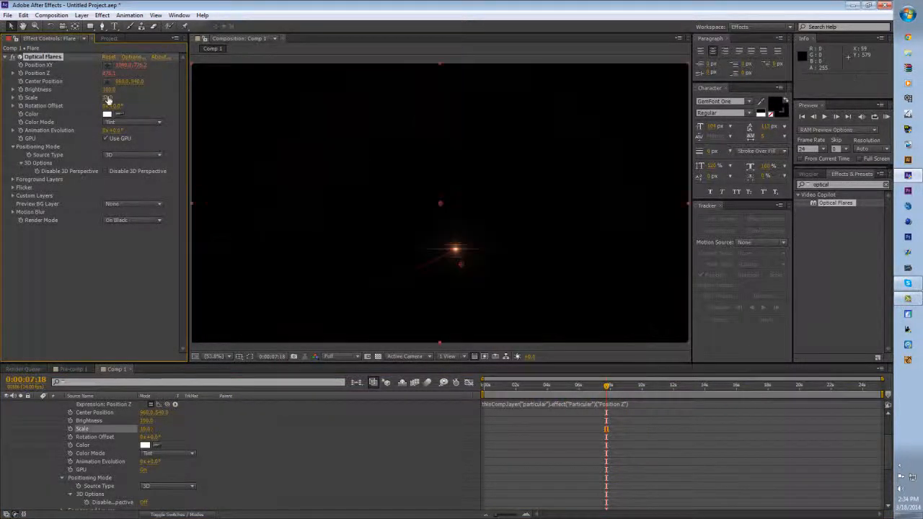
pyautogui.moveTo(514, 388); pyautogui.dragTo(817, 405)
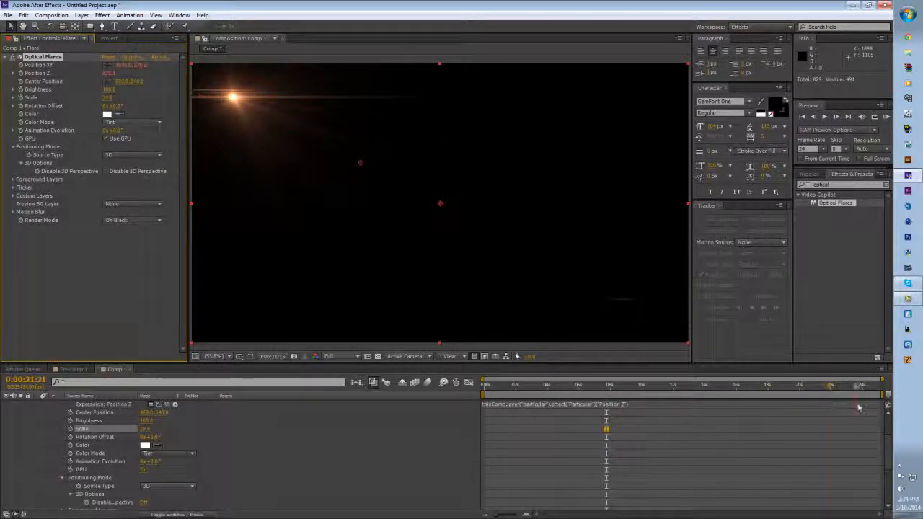
pyautogui.moveTo(820, 385); pyautogui.dragTo(855, 422)
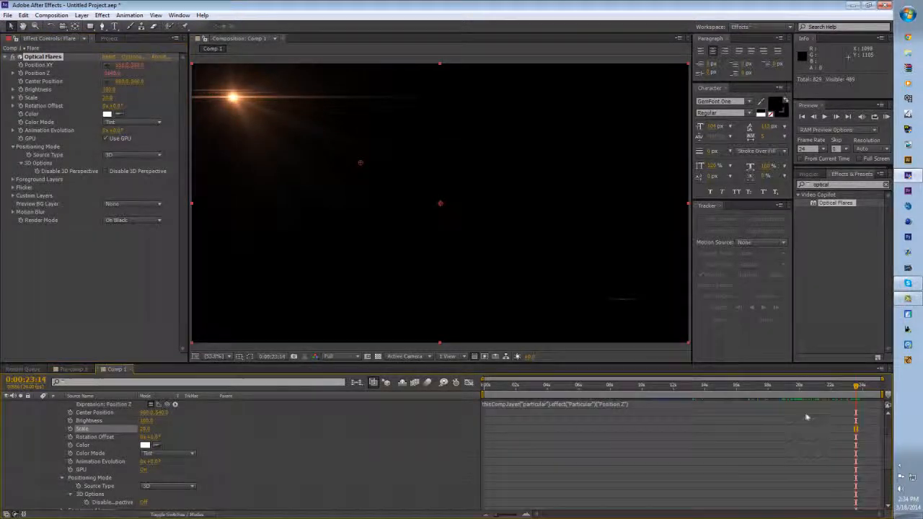
# - Show only the particular layer's keyframed properties and move its emitter's Position XY keyframe at 0:00:18:14 toward the frame's centre
pyautogui.click(756, 385)
pyautogui.scroll(-5, 756, 440)
pyautogui.click(757, 442)
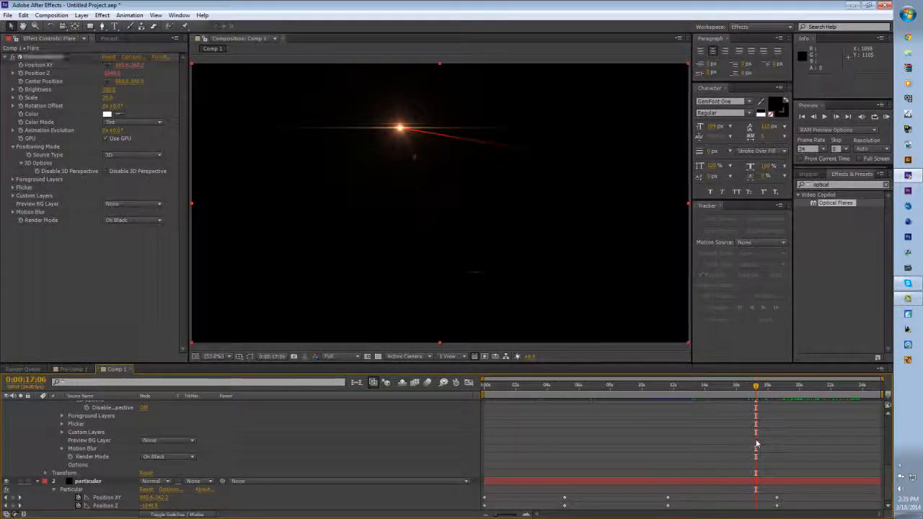
pyautogui.press('u')
pyautogui.press('u')
pyautogui.press('u')
pyautogui.press('u')
pyautogui.press('u')
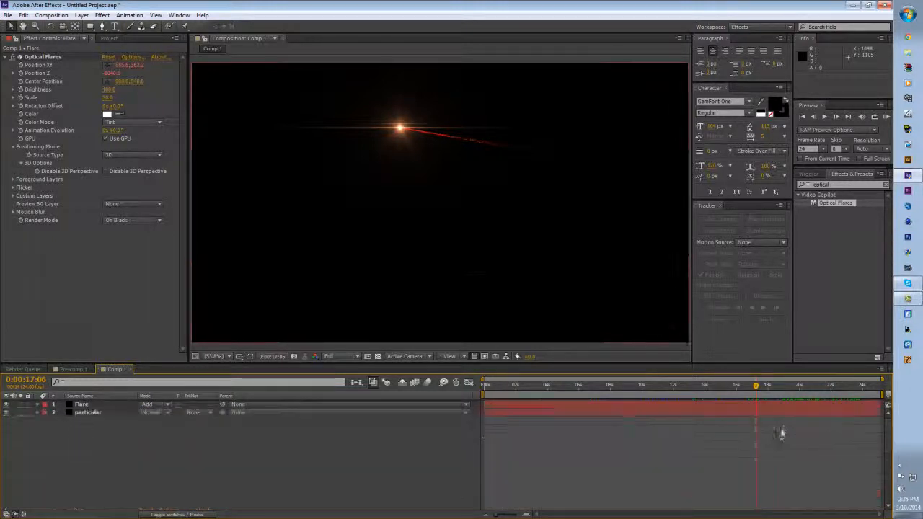
pyautogui.click(779, 414)
pyautogui.press('u')
pyautogui.click(776, 388)
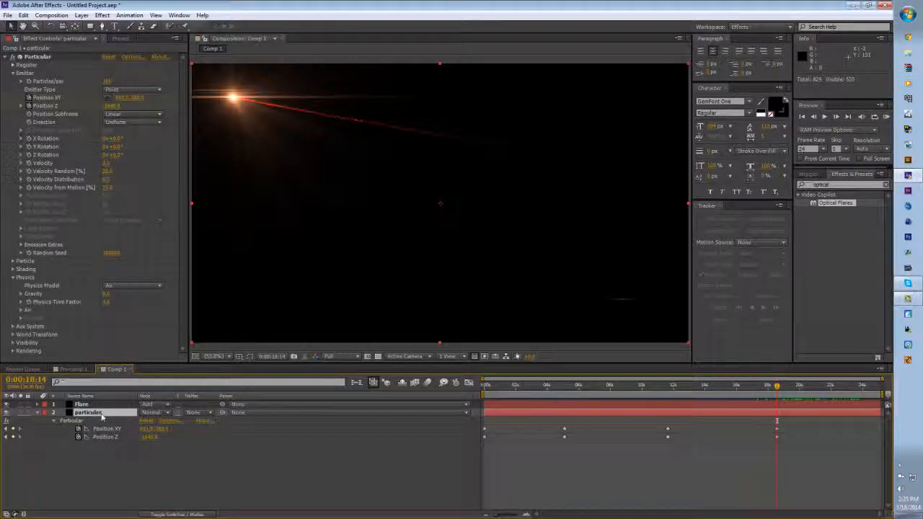
pyautogui.moveTo(147, 429); pyautogui.dragTo(242, 428)
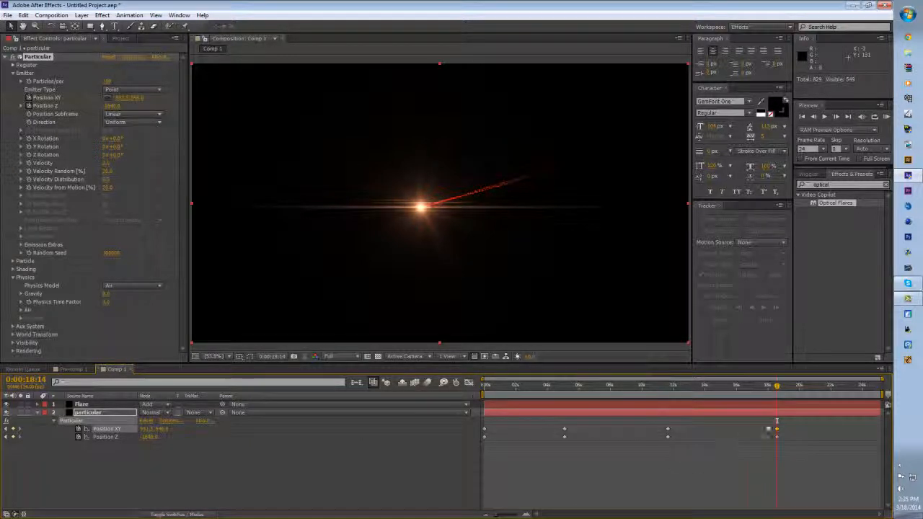
# - Try keyframing Particular's Velocity from 0:00:18:14 to a much higher value at 0:00:25:03, and delete those keyframes
pyautogui.moveTo(544, 387); pyautogui.dragTo(899, 430)
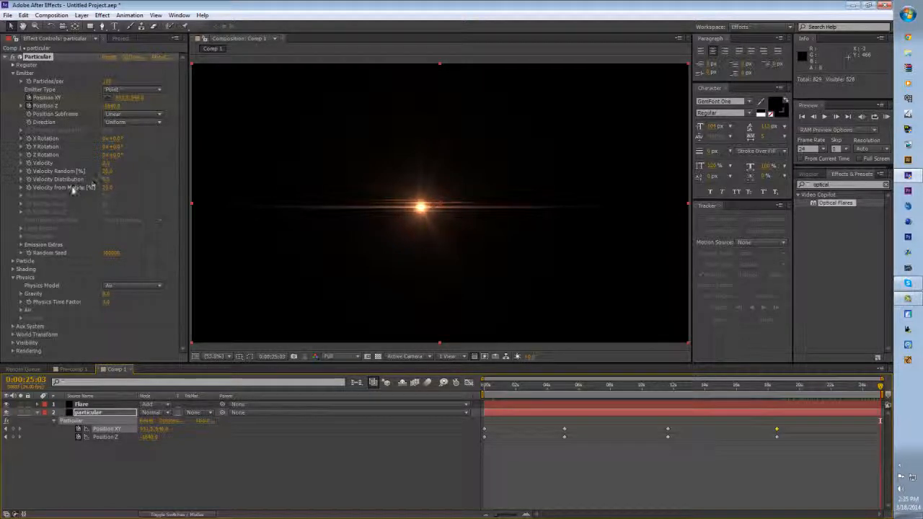
pyautogui.click(29, 163)
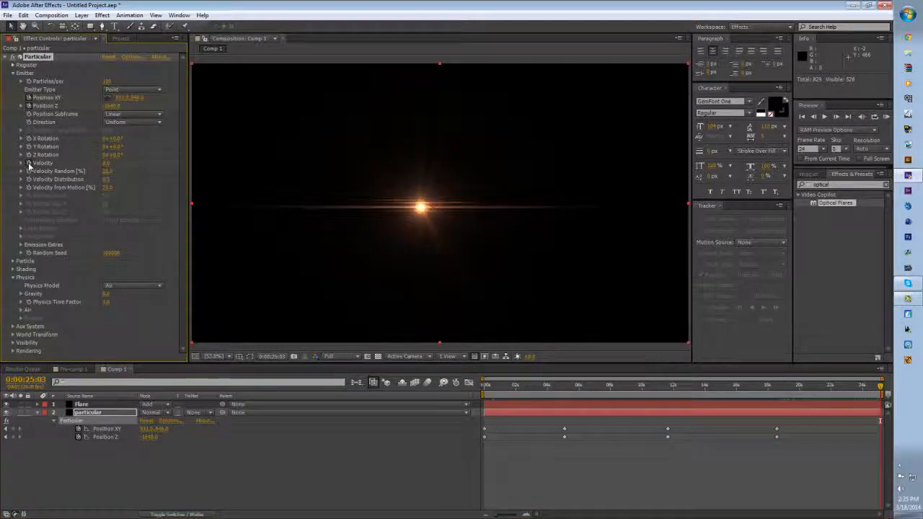
pyautogui.press('u')
pyautogui.press('u')
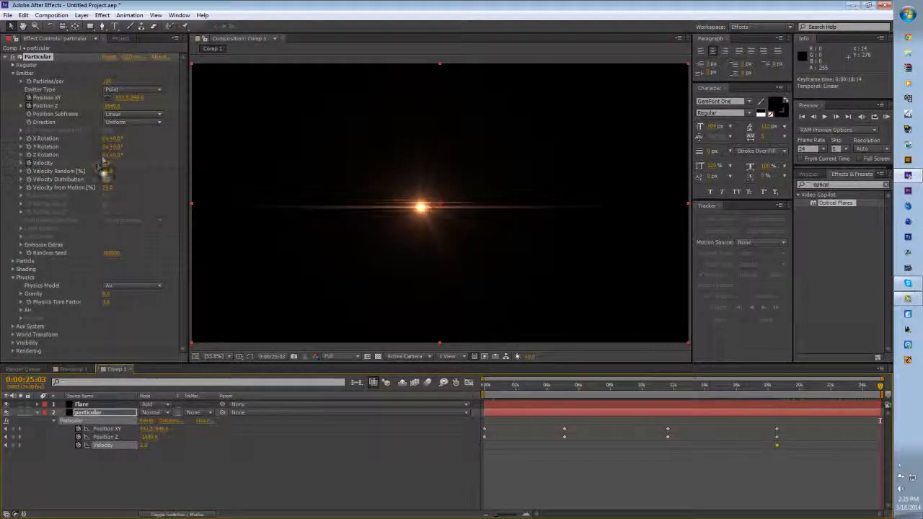
pyautogui.moveTo(106, 169); pyautogui.dragTo(108, 165)
pyautogui.moveTo(755, 383)
pyautogui.mouseDown()
pyautogui.moveTo(787, 394)
pyautogui.moveTo(881, 386)
pyautogui.mouseUp()
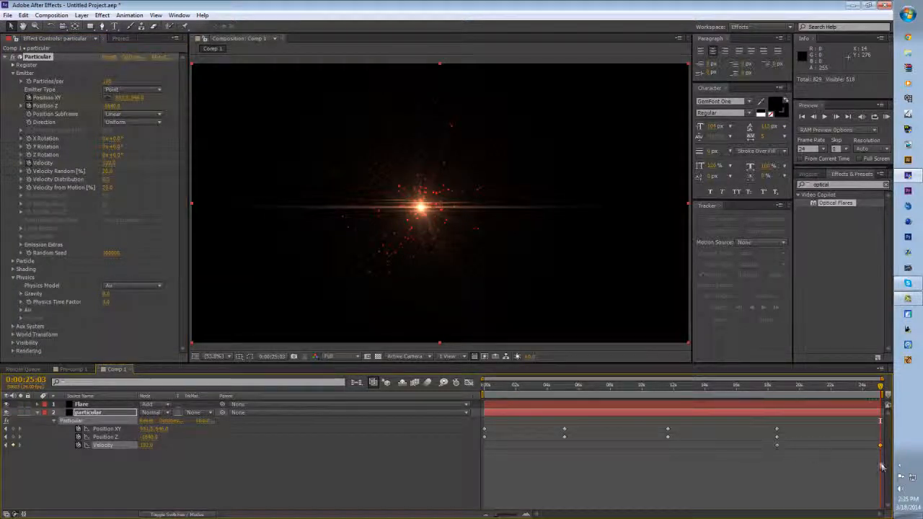
pyautogui.click(777, 387)
pyautogui.moveTo(766, 457); pyautogui.dragTo(890, 454)
pyautogui.press('Delete')
# - Apply Easy Ease to all of the emitter's Position XY and Position Z keyframes
pyautogui.moveTo(610, 390); pyautogui.dragTo(571, 406)
pyautogui.moveTo(796, 421); pyautogui.dragTo(477, 456)
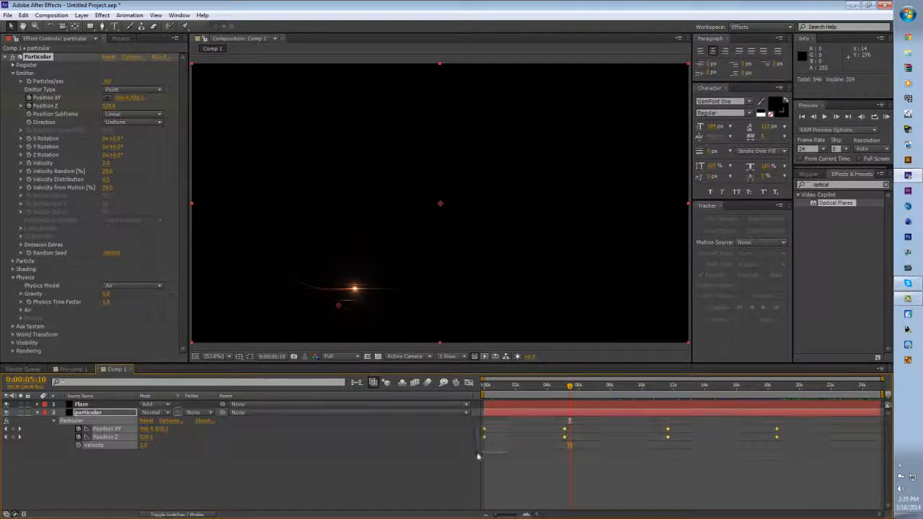
pyautogui.rightClick(564, 432)
pyautogui.moveTo(584, 423)
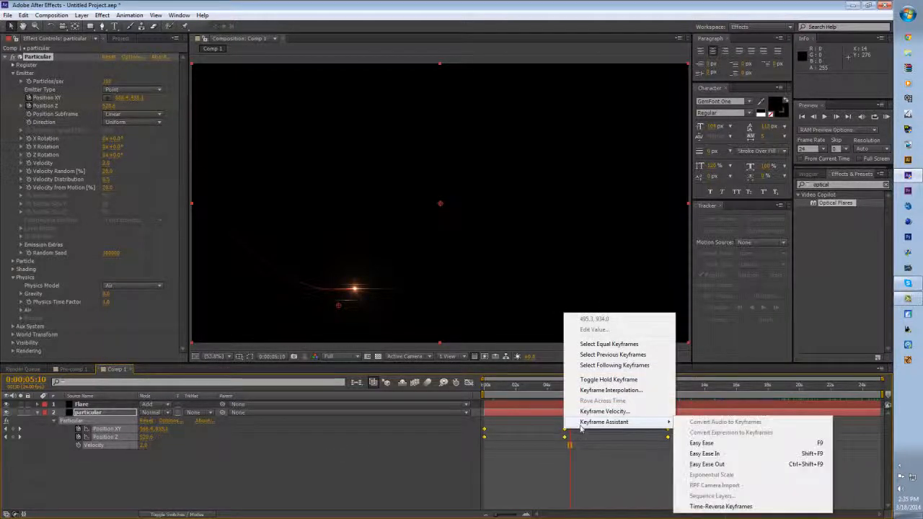
pyautogui.click(722, 453)
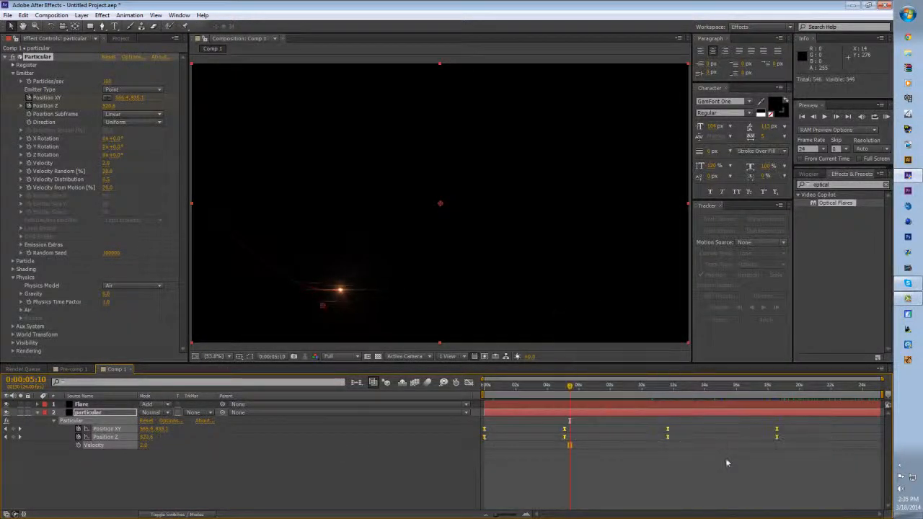
# - Preview the eased motion and set Particular's Velocity Random to 100%
pyautogui.click(534, 386)
pyautogui.moveTo(528, 387); pyautogui.dragTo(886, 433)
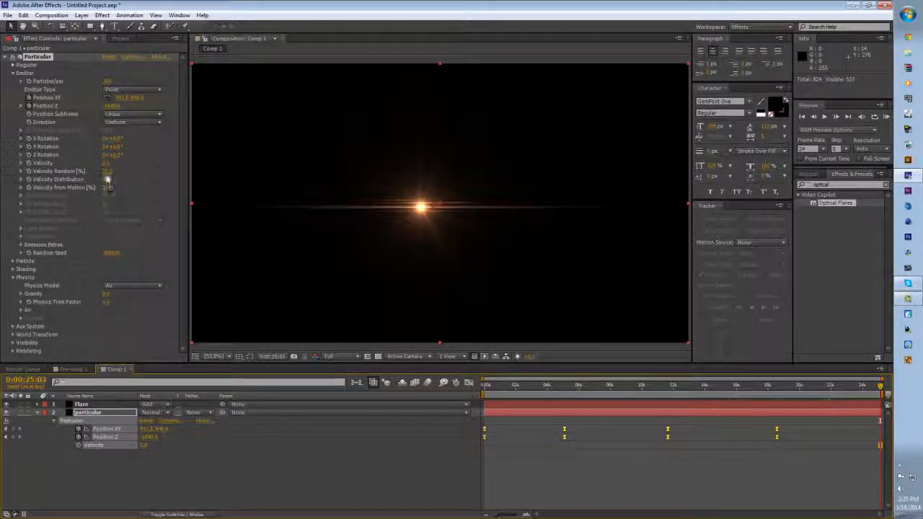
pyautogui.click(293, 190)
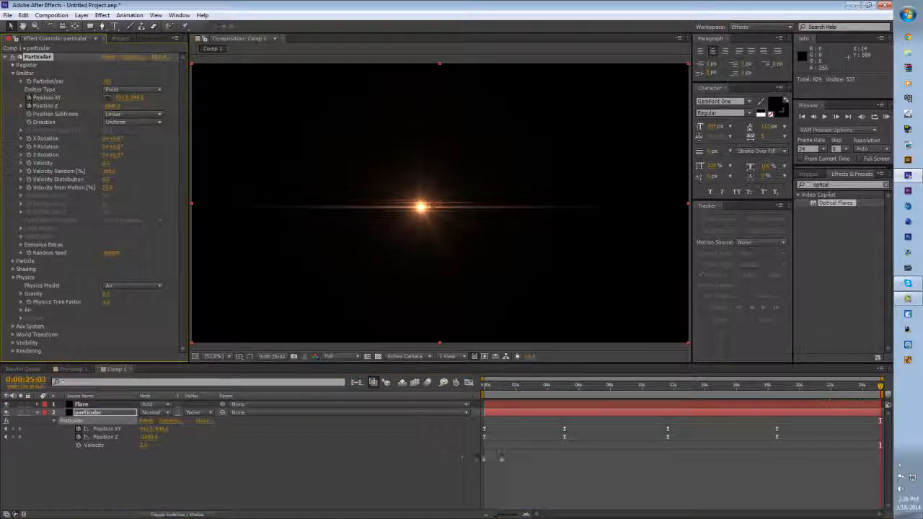
pyautogui.moveTo(513, 386); pyautogui.dragTo(578, 388)
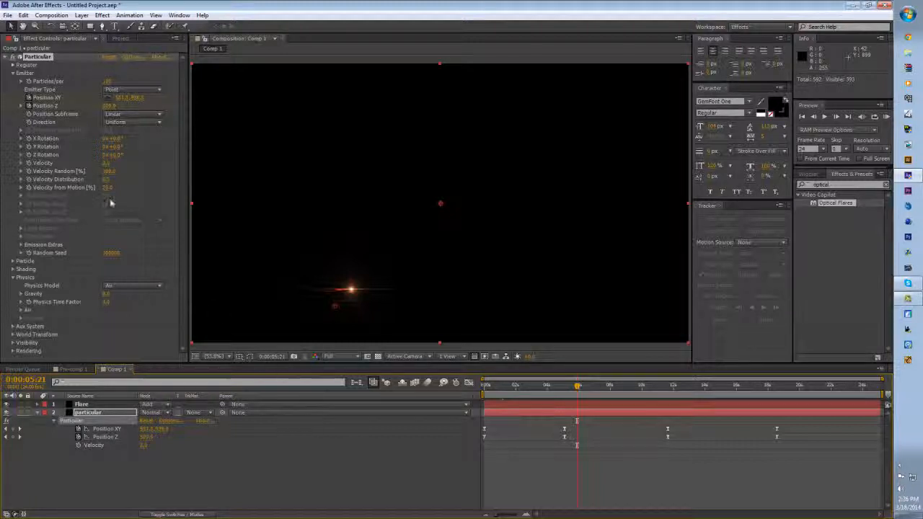
# - Find the Stylize Glow effect and apply it to the particular layer
pyautogui.click(12, 57)
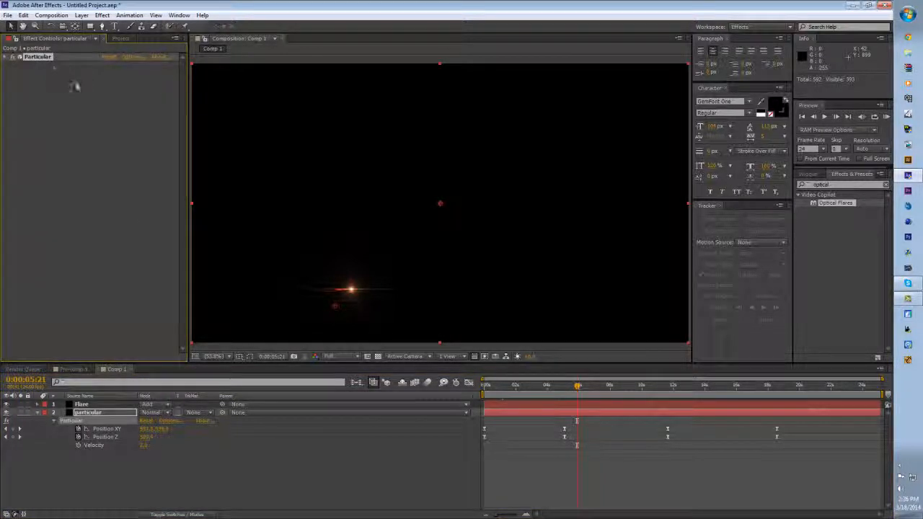
pyautogui.click(838, 185)
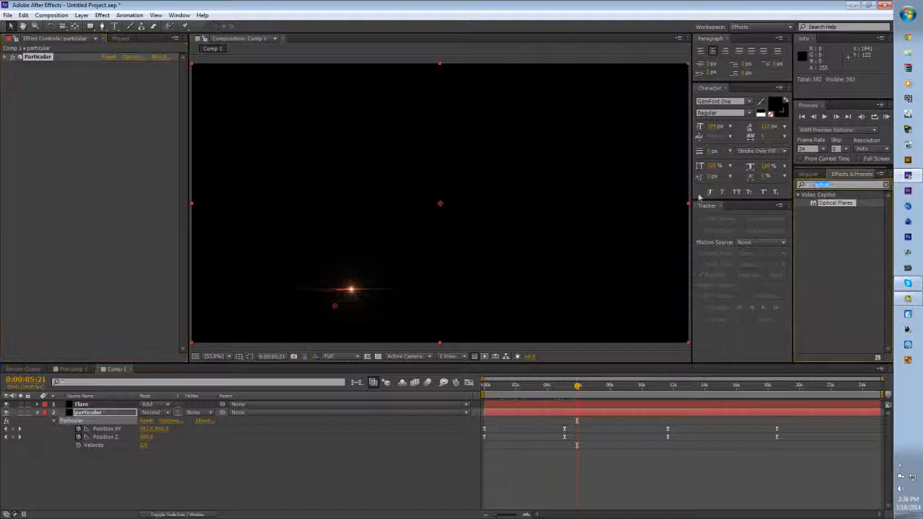
pyautogui.write('glow')
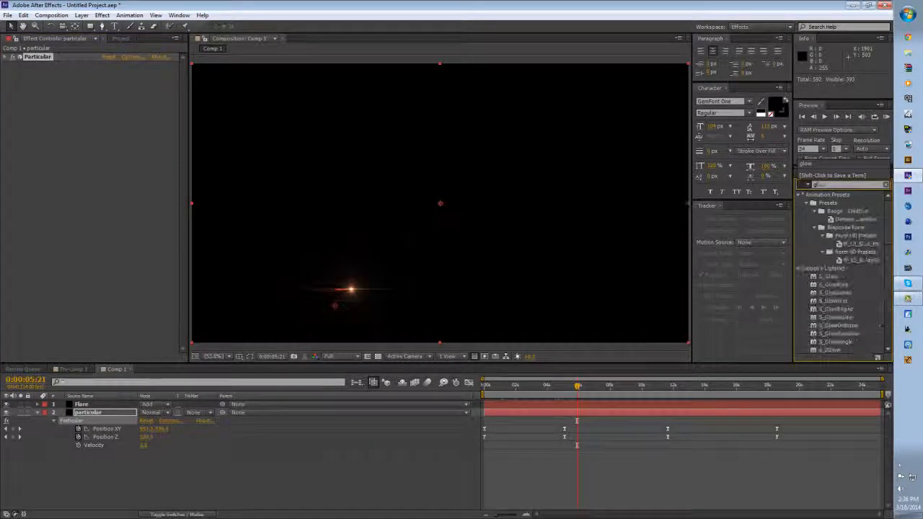
pyautogui.moveTo(826, 350); pyautogui.dragTo(176, 213)
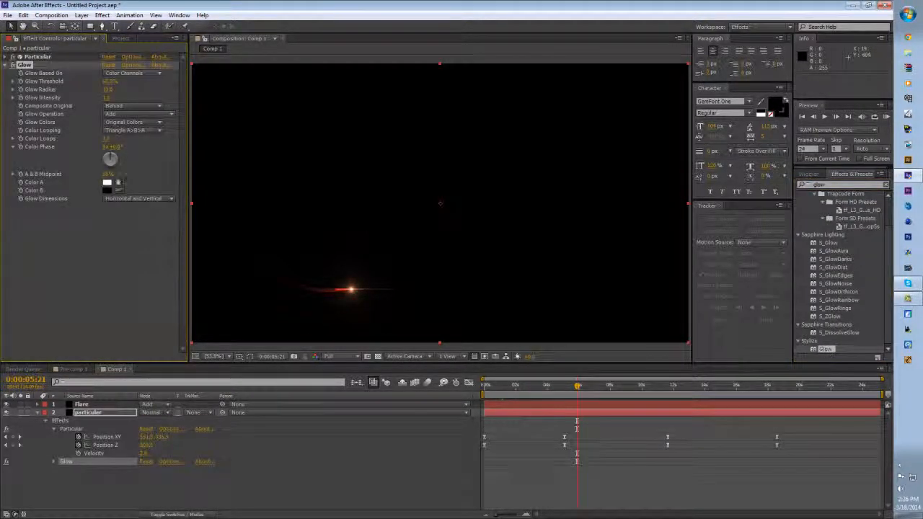
# - Set the Glow Colors option to A & B Colors
pyautogui.click(122, 114)
pyautogui.click(89, 119)
pyautogui.click(133, 122)
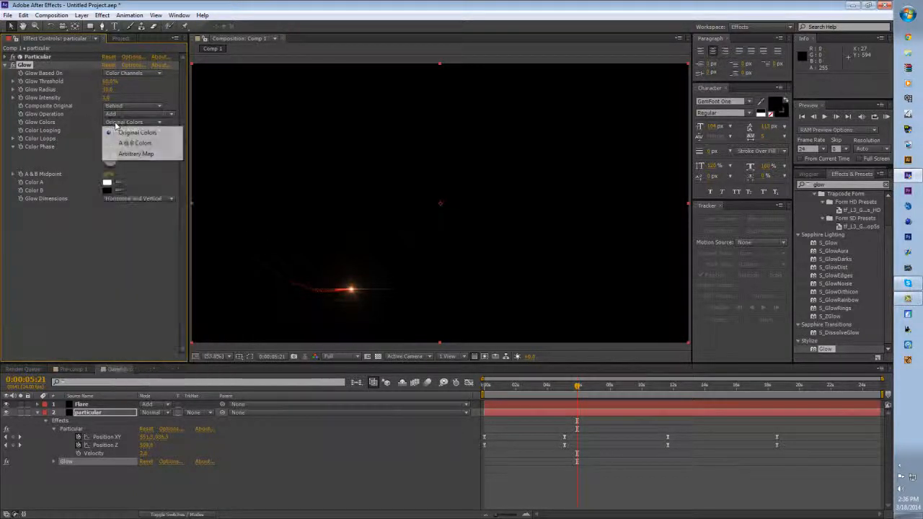
pyautogui.click(137, 140)
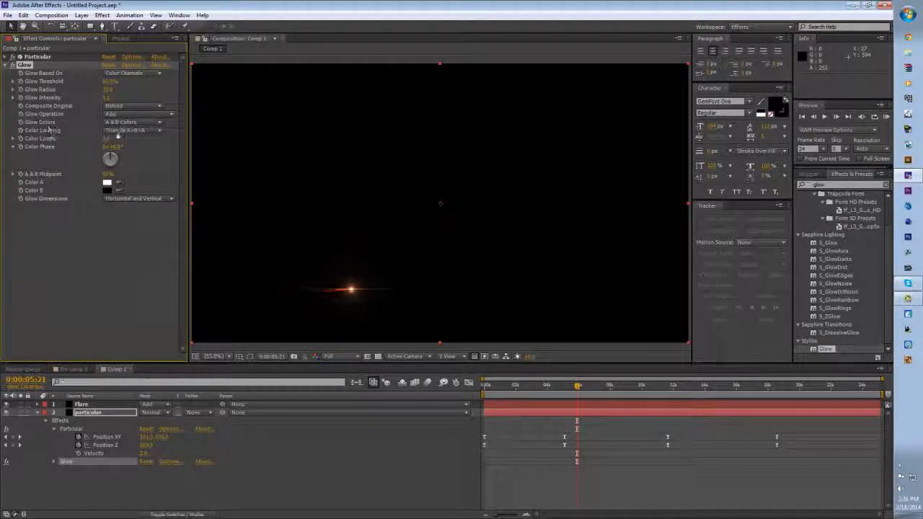
pyautogui.click(128, 123)
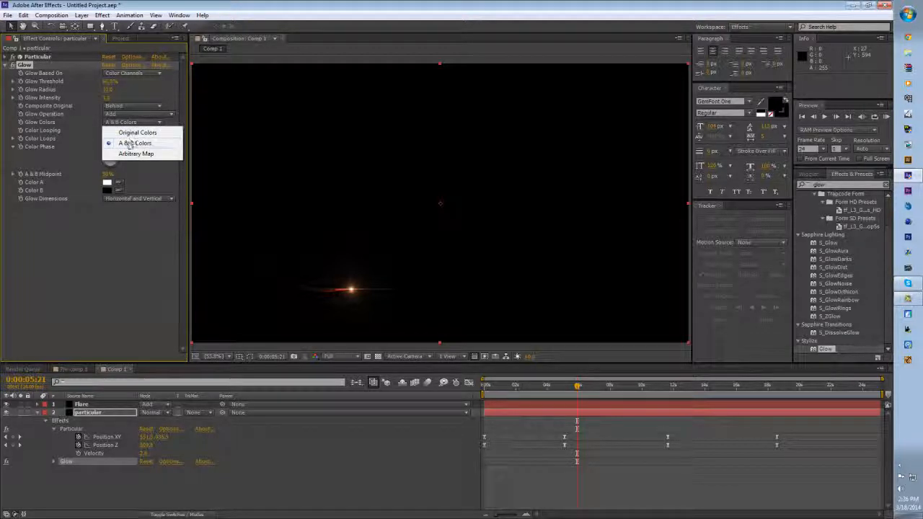
pyautogui.click(134, 143)
# - Set the Glow effect's Color A to orange
pyautogui.click(107, 182)
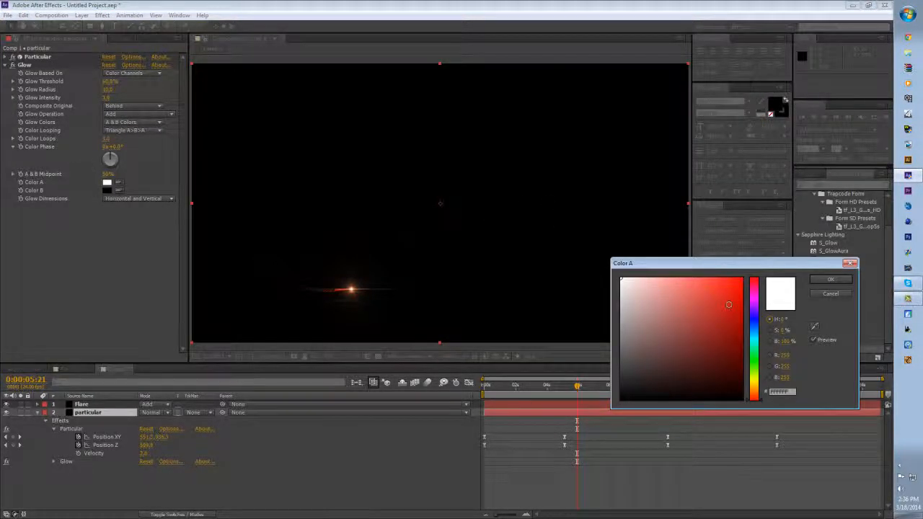
pyautogui.click(755, 330)
pyautogui.moveTo(755, 330); pyautogui.dragTo(759, 277)
pyautogui.moveTo(680, 285); pyautogui.dragTo(717, 297)
pyautogui.moveTo(756, 382); pyautogui.dragTo(757, 388)
pyautogui.click(830, 279)
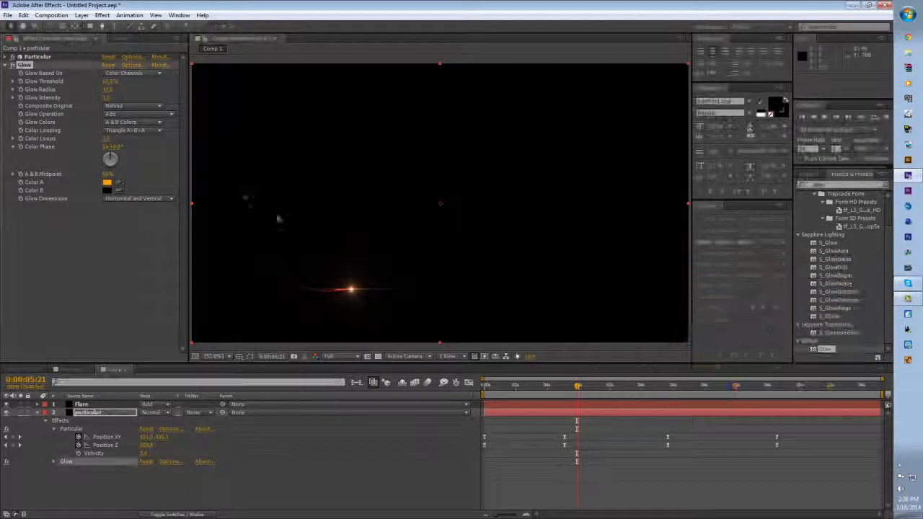
# - Set the Glow effect's Color B to bright red and sharply lower its Glow Threshold and Glow Radius
pyautogui.click(107, 190)
pyautogui.click(741, 282)
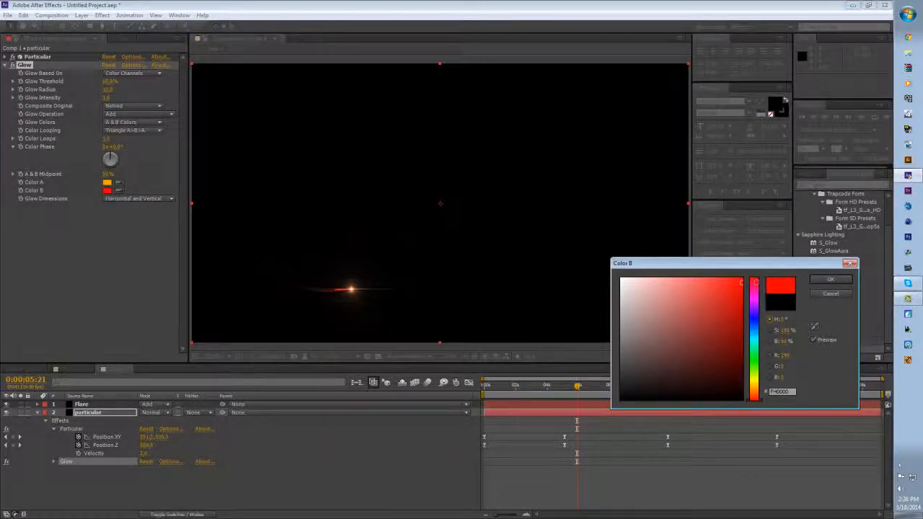
pyautogui.click(830, 280)
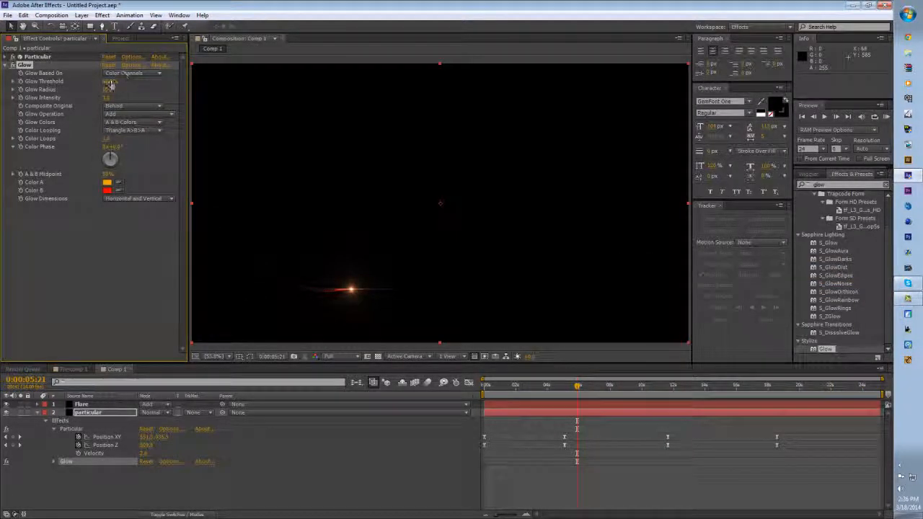
pyautogui.moveTo(86, 86)
pyautogui.mouseDown()
pyautogui.moveTo(41, 96)
pyautogui.moveTo(92, 86)
pyautogui.moveTo(106, 92)
pyautogui.moveTo(98, 97)
pyautogui.mouseUp()
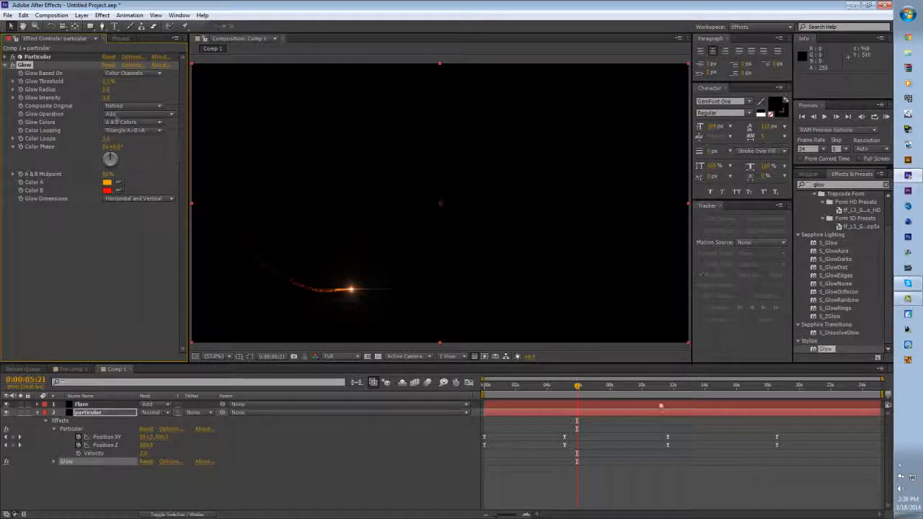
# - Raise the Glow effect's Glow Threshold to about 11.4% while viewing a frame near 17 seconds
pyautogui.moveTo(646, 386); pyautogui.dragTo(756, 386)
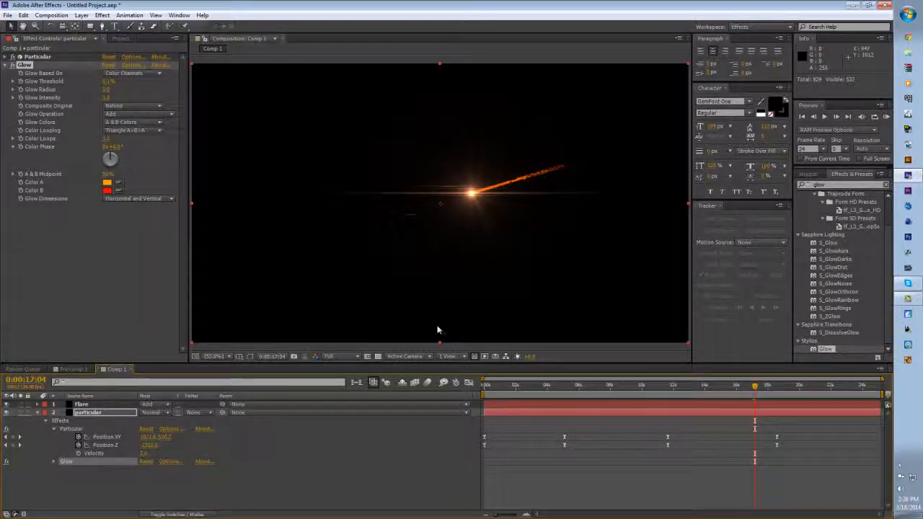
pyautogui.moveTo(111, 84); pyautogui.dragTo(123, 84)
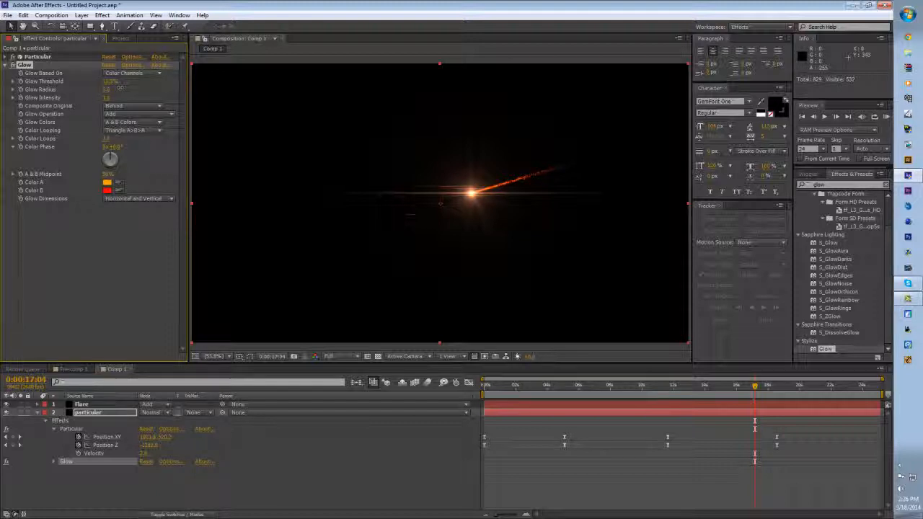
pyautogui.moveTo(91, 90); pyautogui.dragTo(99, 92)
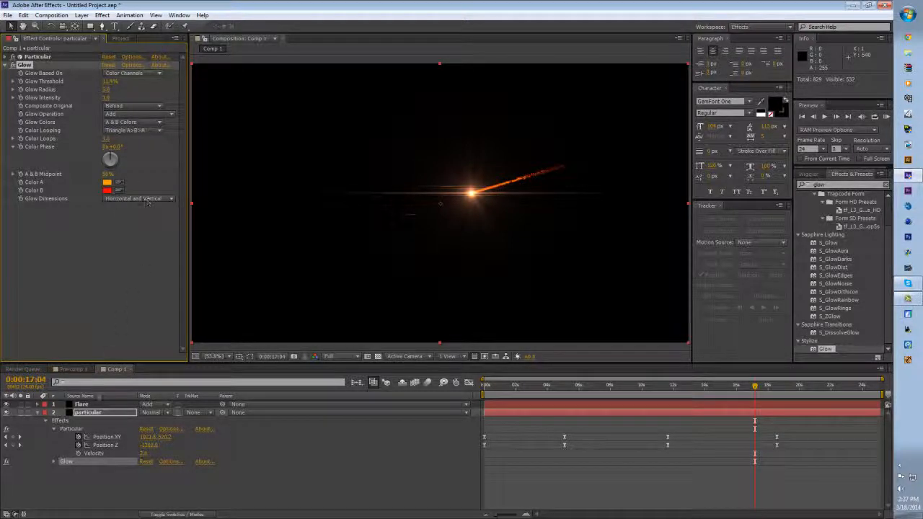
# - Reverse the particular layer's Color over Life gradient so it runs from orange to red
pyautogui.click(97, 405)
pyautogui.click(88, 412)
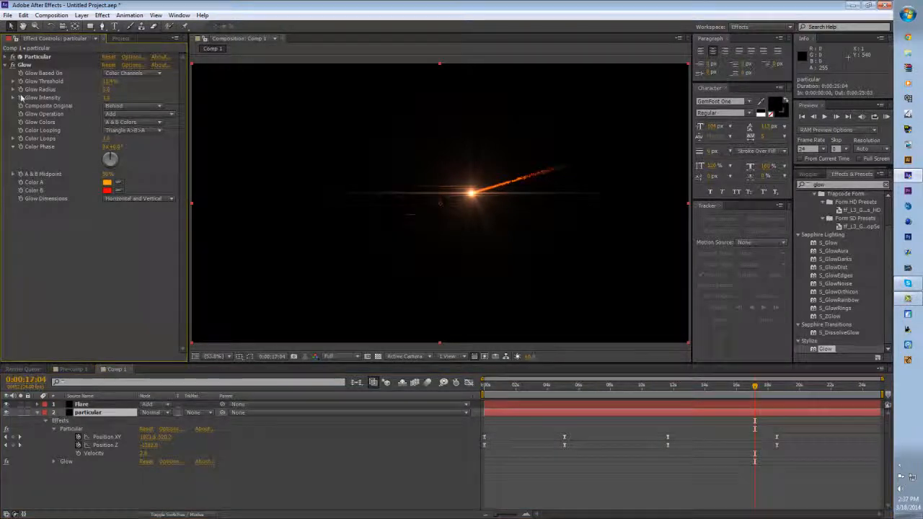
pyautogui.click(11, 56)
pyautogui.scroll(-5, 91, 284)
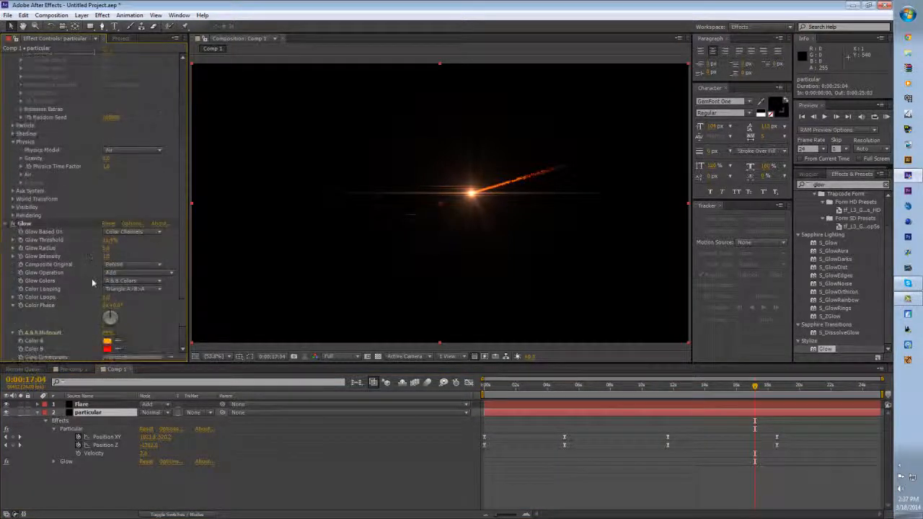
pyautogui.click(12, 125)
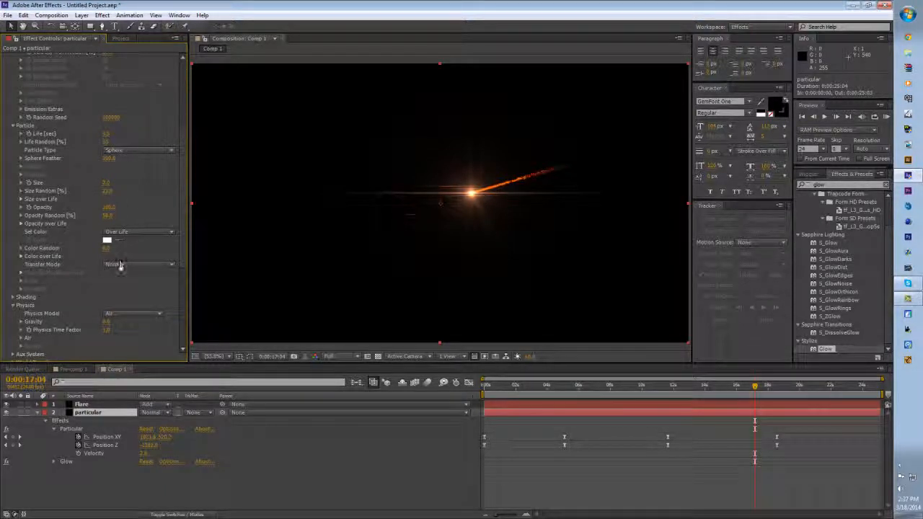
pyautogui.click(21, 256)
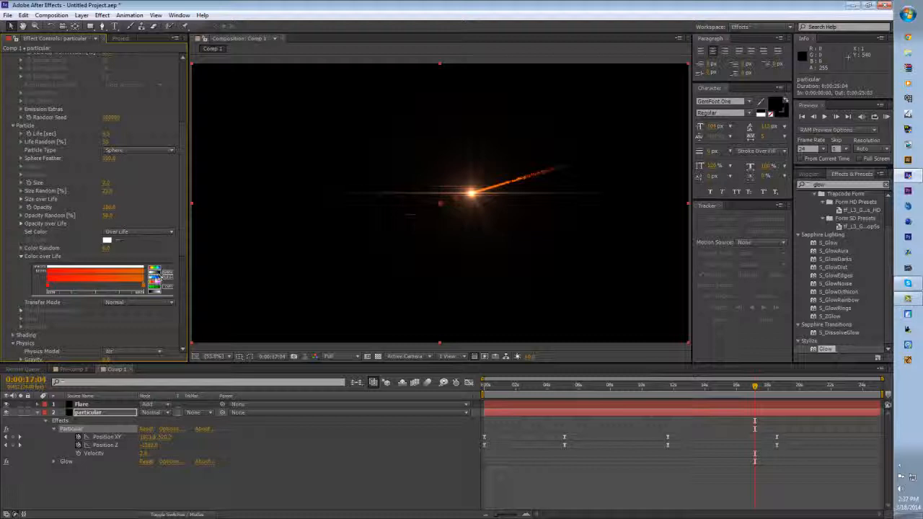
pyautogui.click(169, 279)
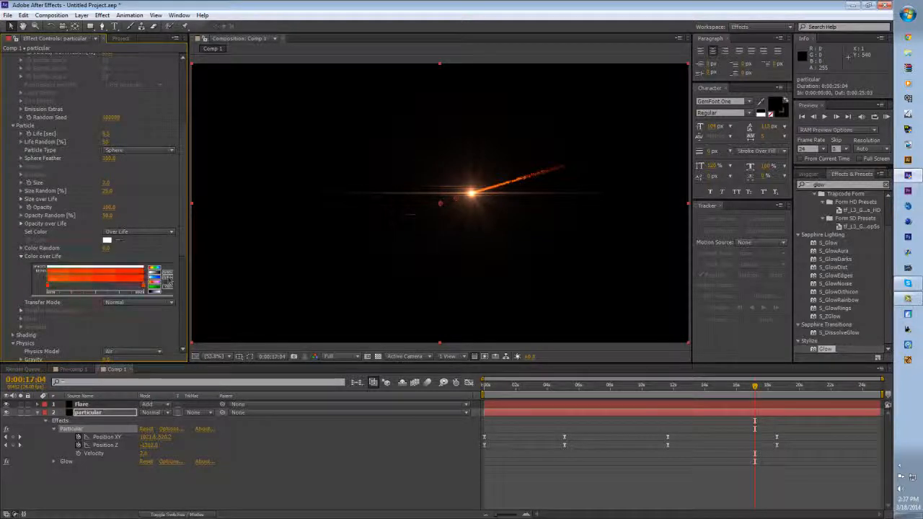
pyautogui.click(169, 278)
pyautogui.click(170, 279)
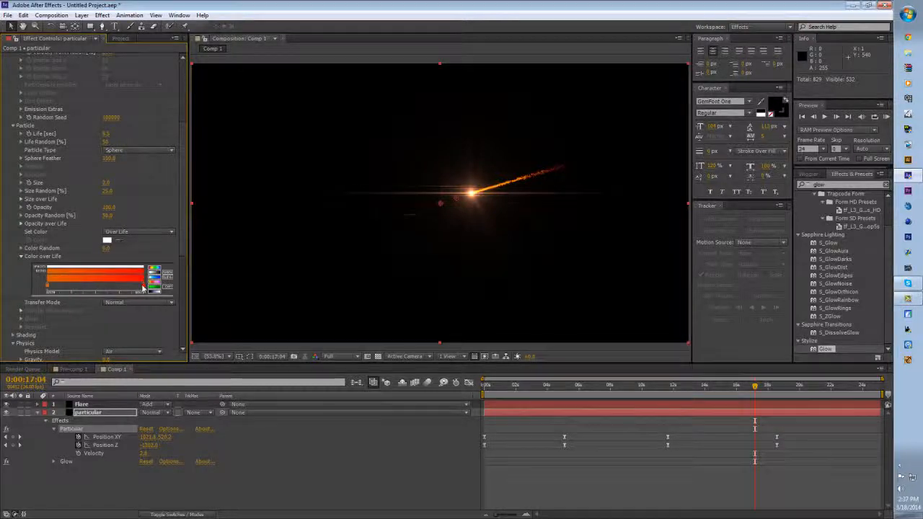
# - Recolor the Color over Life gradient, making its end stop a pale salmon and its start stop a light orange
pyautogui.doubleClick(142, 288)
pyautogui.moveTo(645, 296); pyautogui.dragTo(676, 277)
pyautogui.click(829, 280)
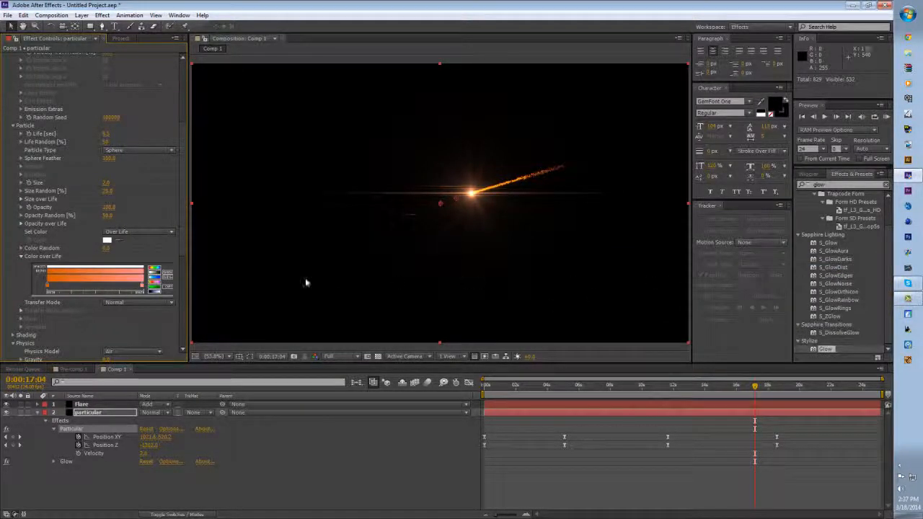
pyautogui.doubleClick(48, 289)
pyautogui.moveTo(711, 283)
pyautogui.mouseDown()
pyautogui.moveTo(744, 297)
pyautogui.moveTo(713, 279)
pyautogui.mouseUp()
pyautogui.click(833, 281)
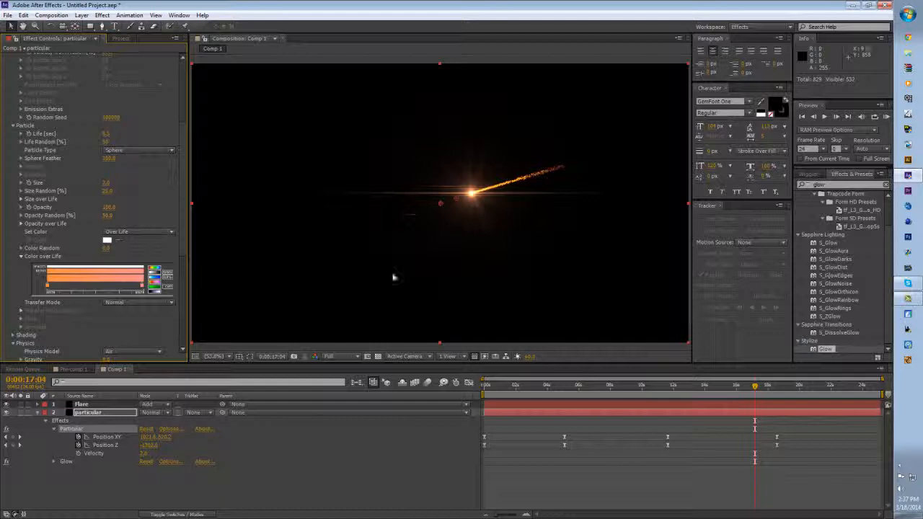
# - Change Particular's Particle Type to Cloudlet, viewing a frame near 9 seconds
pyautogui.moveTo(580, 385)
pyautogui.mouseDown()
pyautogui.moveTo(520, 389)
pyautogui.moveTo(632, 390)
pyautogui.mouseUp()
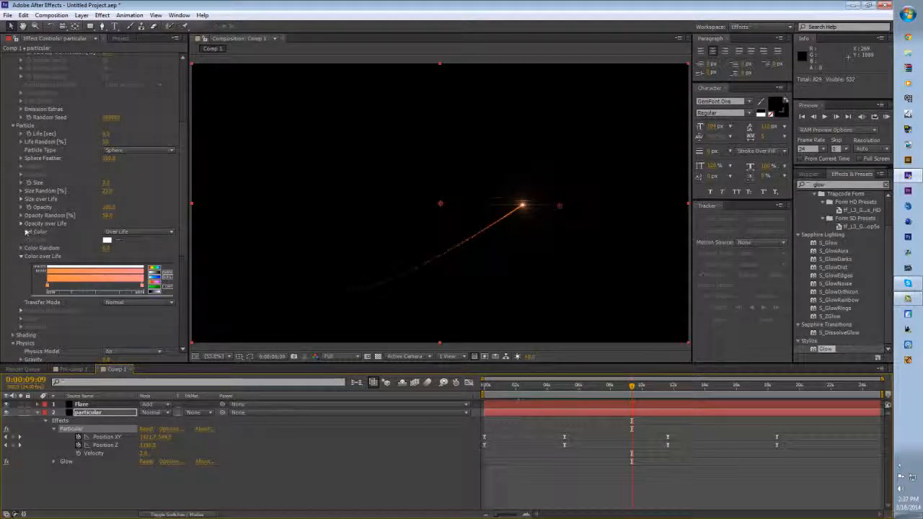
pyautogui.click(21, 256)
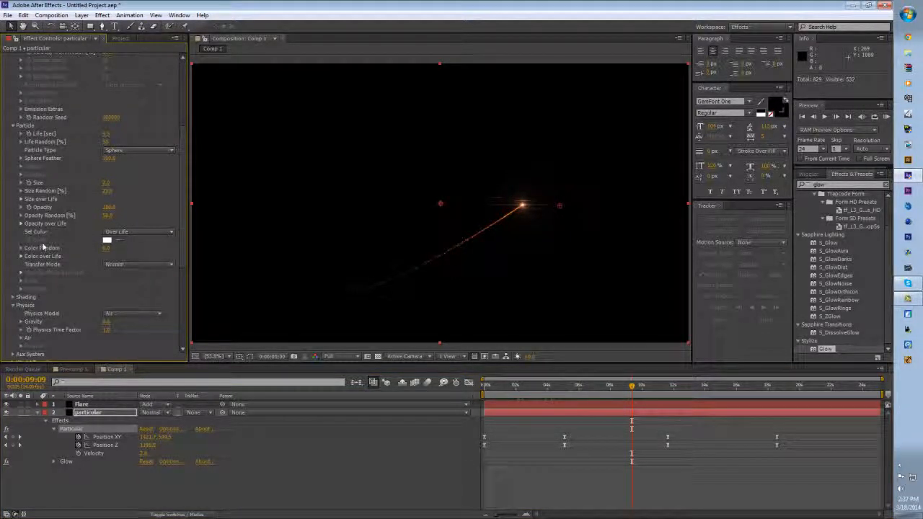
pyautogui.scroll(2, 108, 248)
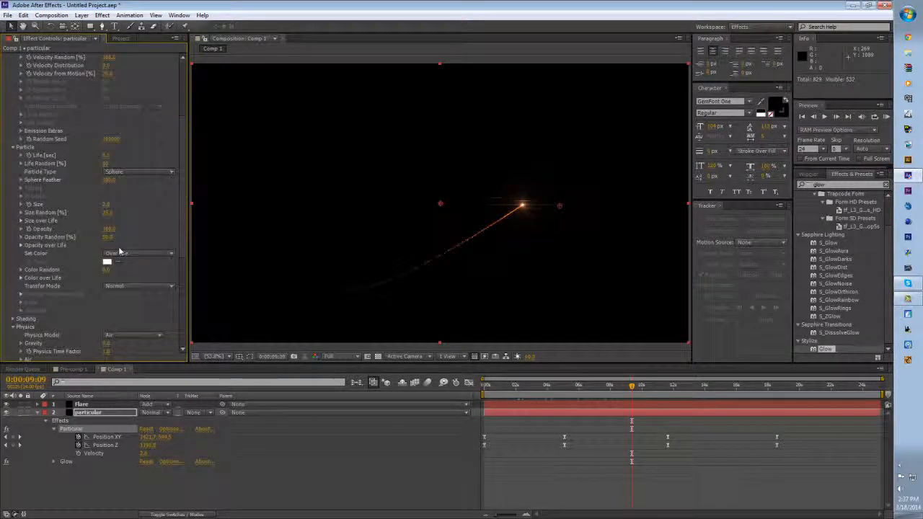
pyautogui.click(137, 174)
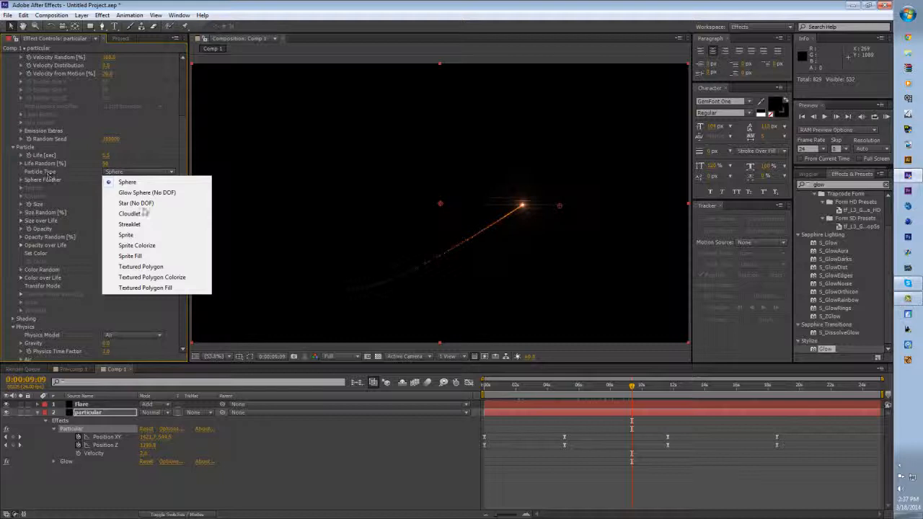
pyautogui.click(137, 214)
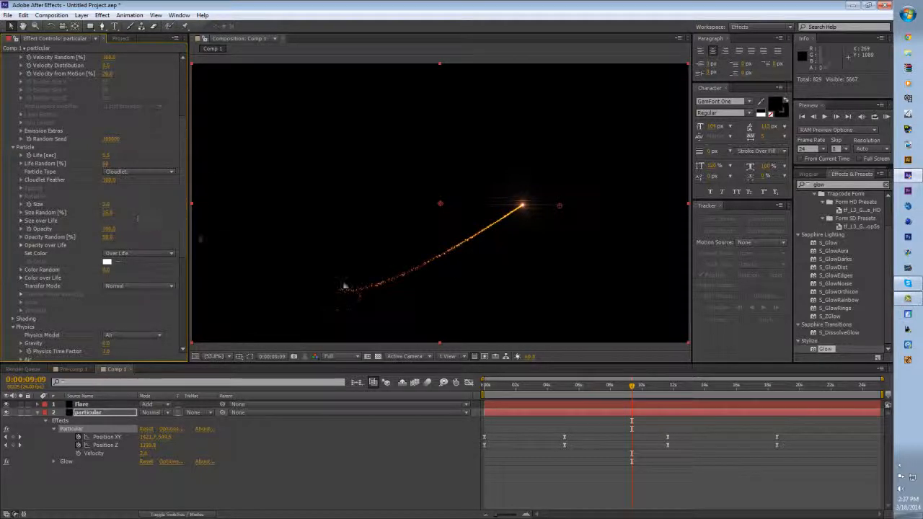
# - Find the CC Vector Blur effect, apply it below Glow on the particular layer, and duplicate it
pyautogui.moveTo(690, 389); pyautogui.dragTo(789, 393)
pyautogui.moveTo(833, 185); pyautogui.dragTo(758, 199)
pyautogui.write('cc v')
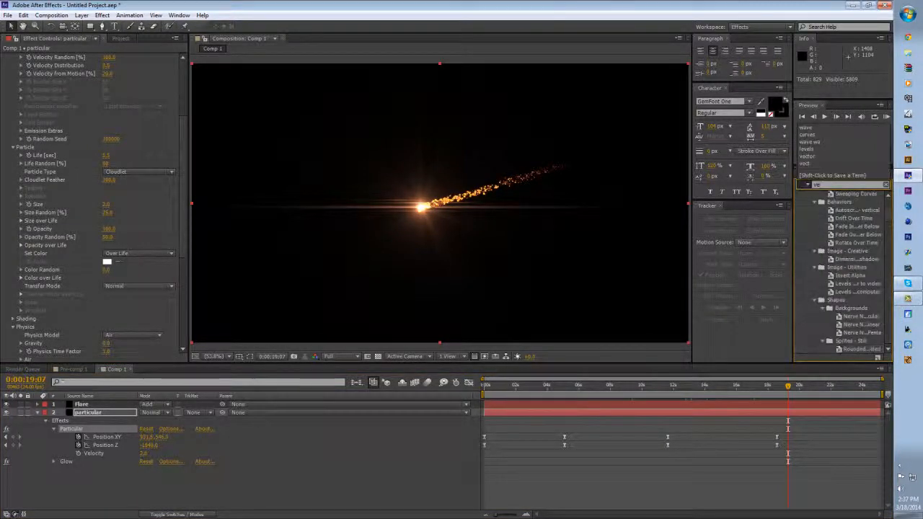
pyautogui.write('e')
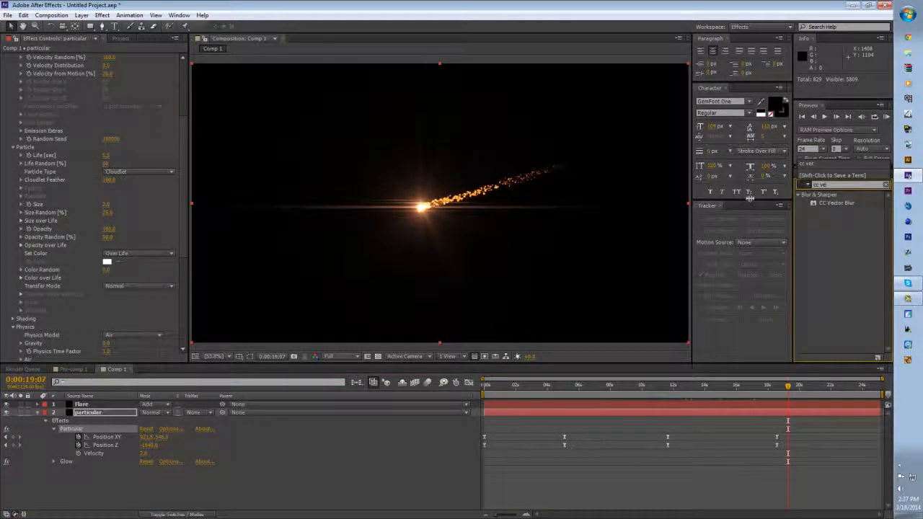
pyautogui.moveTo(819, 211); pyautogui.dragTo(87, 293)
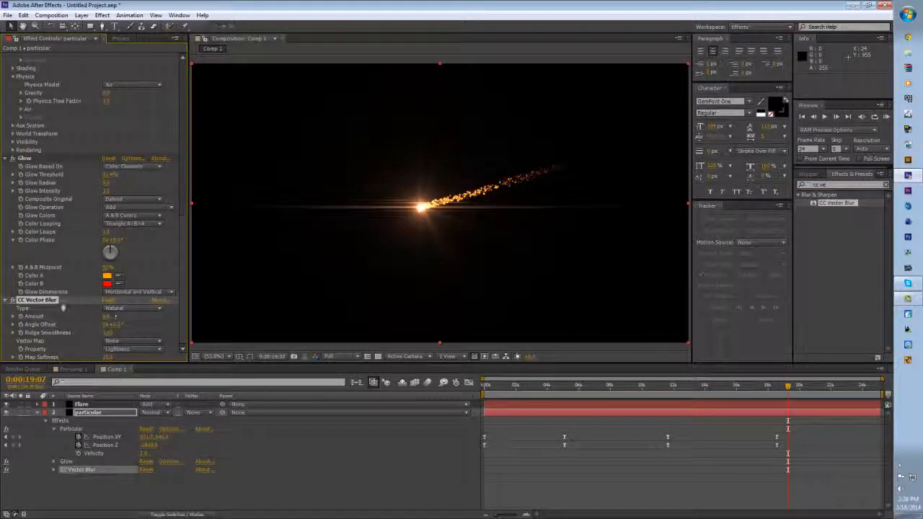
pyautogui.hotkey('ctrl', 'd')
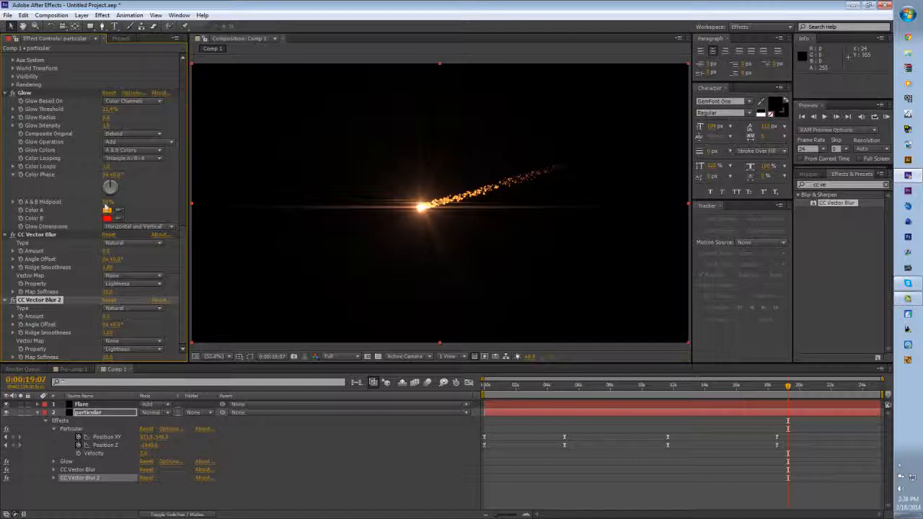
# - Configure the first CC Vector Blur with Type Perpendicular, an Amount of about 14 and Property Luminance
pyautogui.click(120, 244)
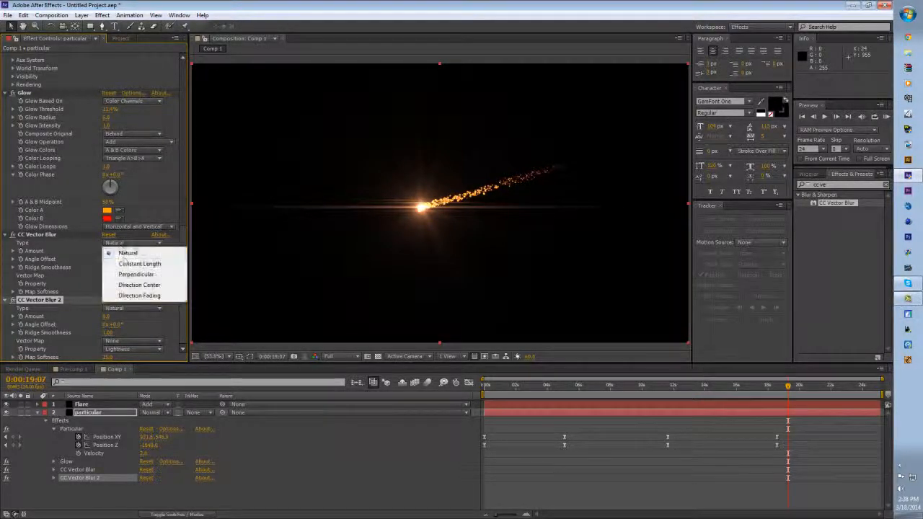
pyautogui.click(129, 254)
pyautogui.moveTo(108, 251); pyautogui.dragTo(118, 251)
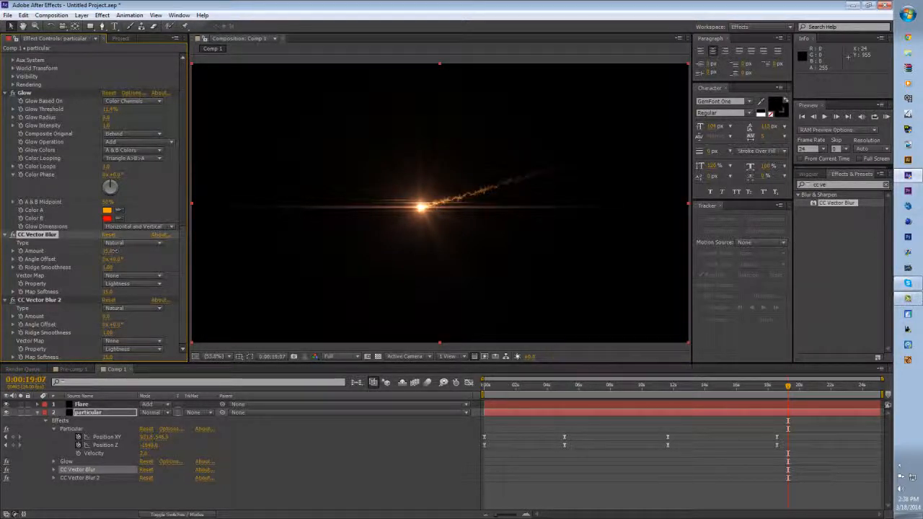
pyautogui.click(122, 243)
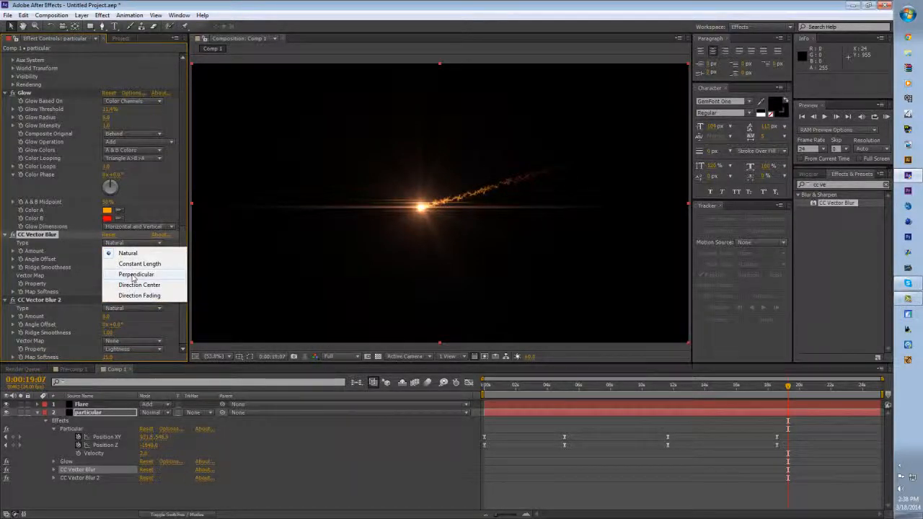
pyautogui.click(134, 275)
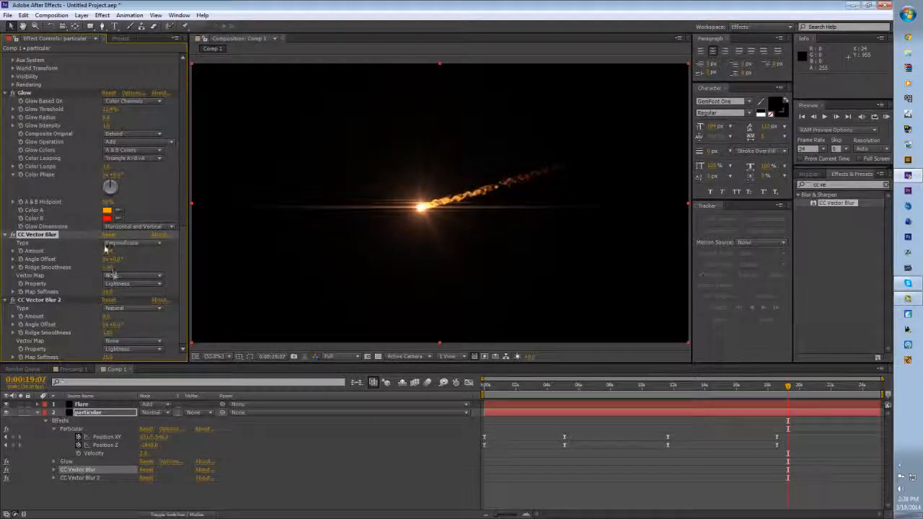
pyautogui.click(120, 285)
pyautogui.click(135, 336)
# - Try Perpendicular on the second CC Vector Blur, return its Type to Natural, and set its Amount to about 10
pyautogui.click(126, 308)
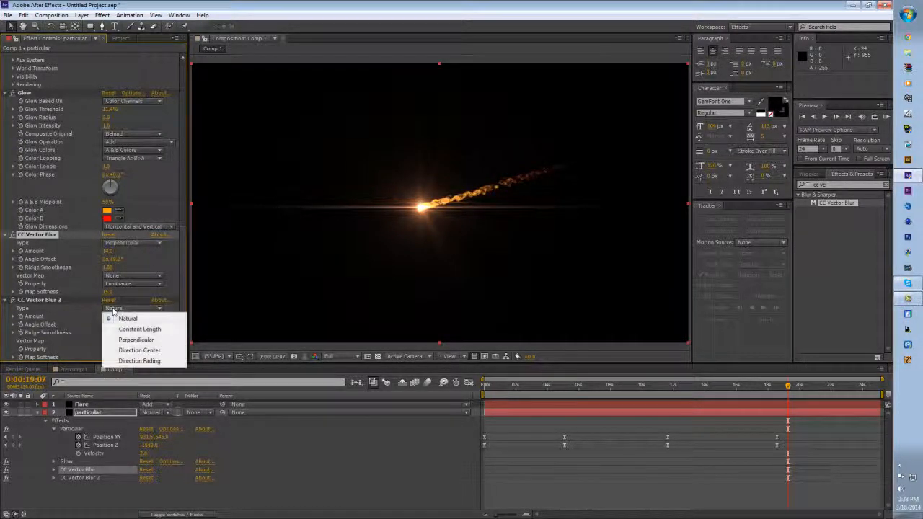
pyautogui.click(133, 341)
pyautogui.click(110, 309)
pyautogui.click(116, 320)
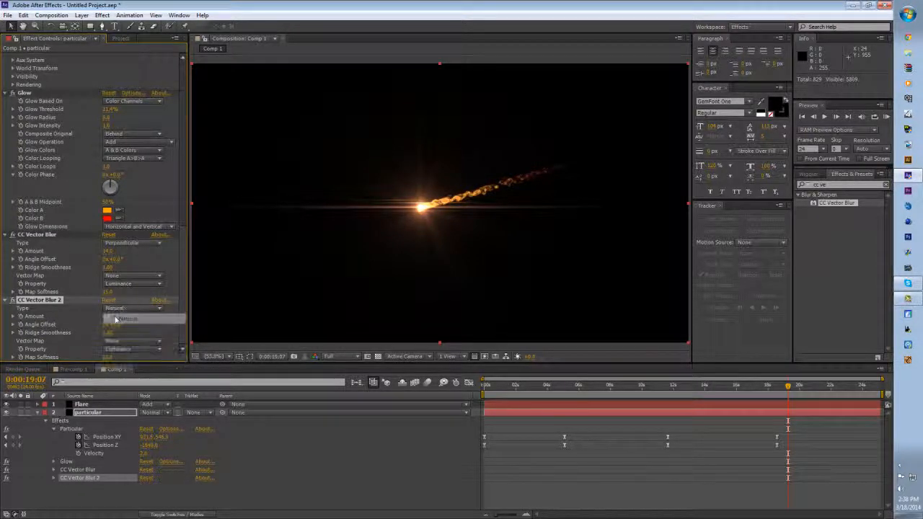
pyautogui.moveTo(108, 317); pyautogui.dragTo(112, 315)
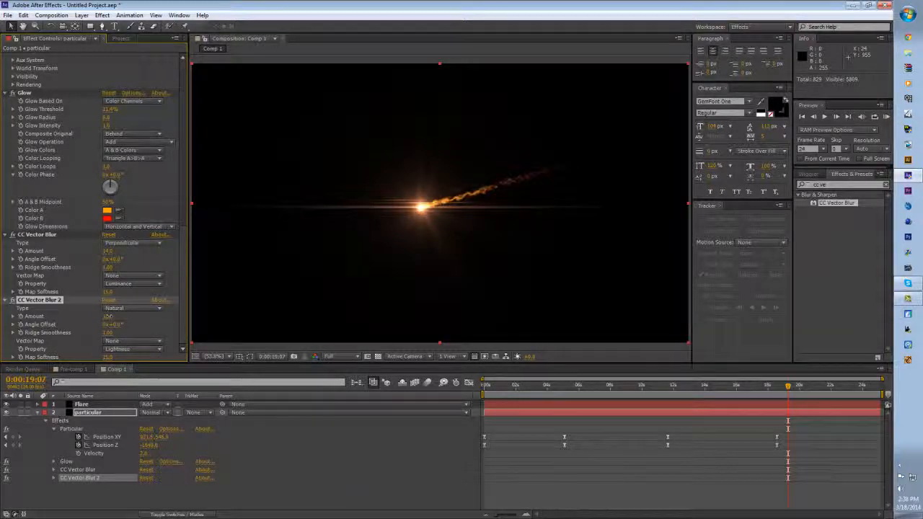
# - Raise the Map Softness of both CC Vector Blur effects, the second to about 24, and check the streak near 9 seconds
pyautogui.moveTo(108, 357); pyautogui.dragTo(169, 357)
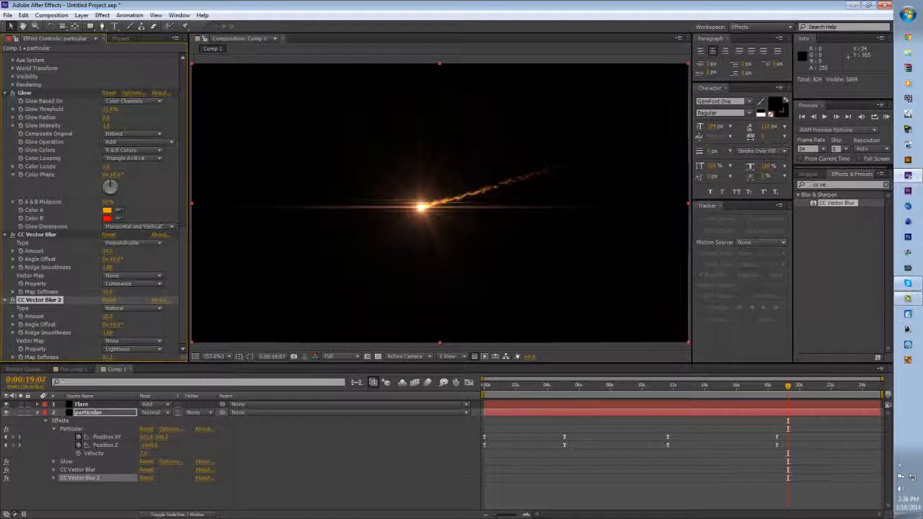
pyautogui.moveTo(107, 292); pyautogui.dragTo(165, 292)
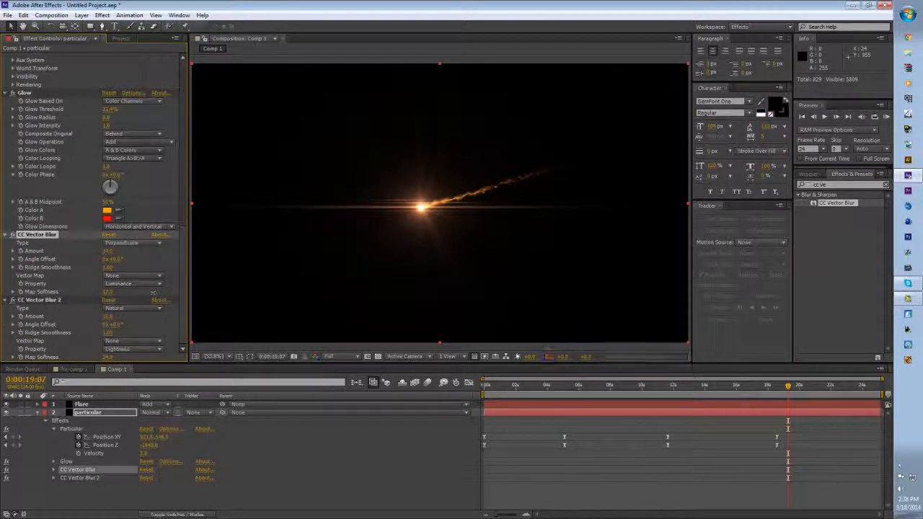
pyautogui.click(611, 386)
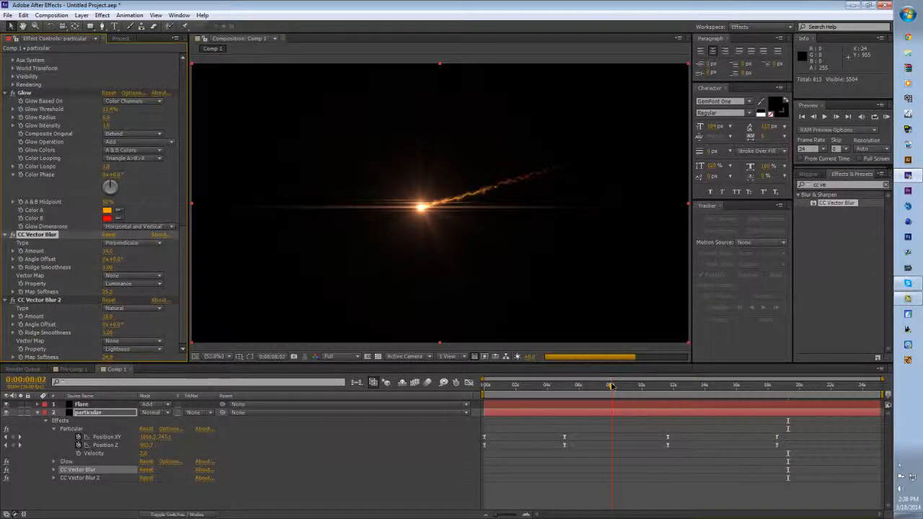
pyautogui.moveTo(631, 387); pyautogui.dragTo(635, 387)
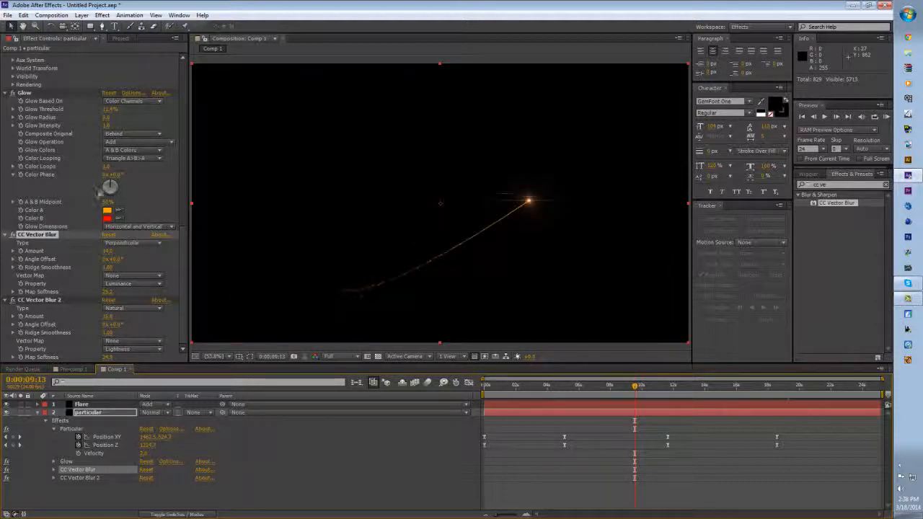
# - Try a Particular emitter Velocity of 5, raise it to 10, and check the trail at other times
pyautogui.scroll(10, 108, 186)
pyautogui.click(107, 164)
pyautogui.write('5')
pyautogui.press('Return')
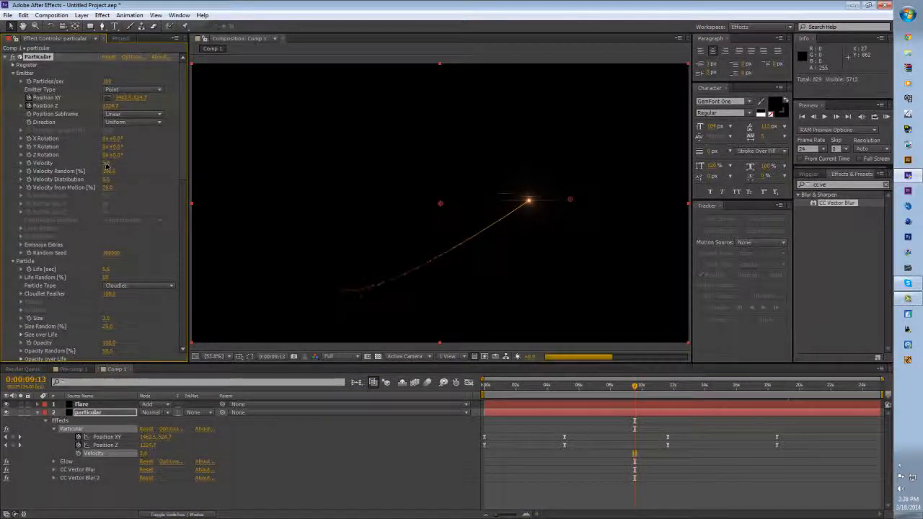
pyautogui.click(109, 163)
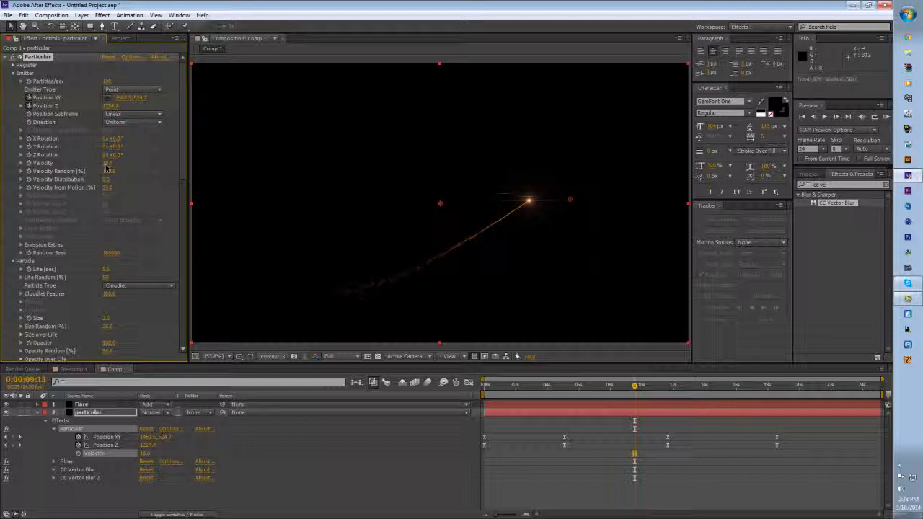
pyautogui.click(579, 385)
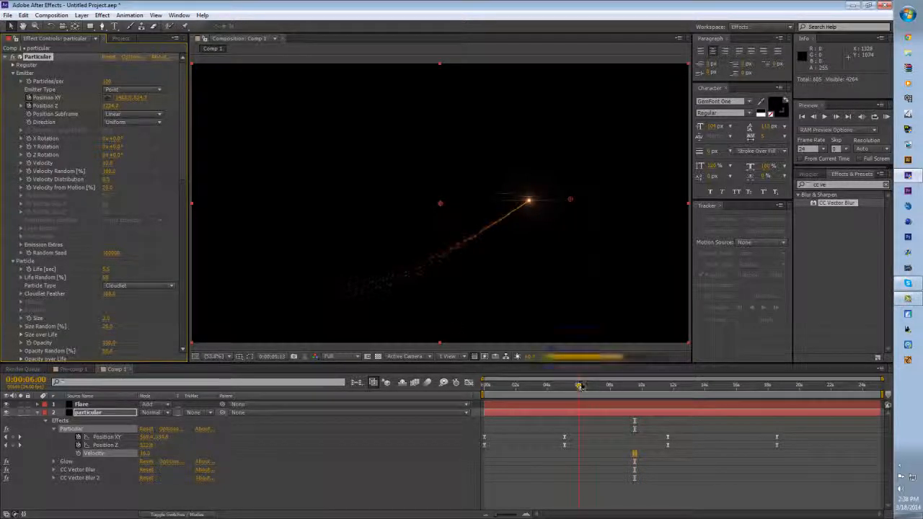
pyautogui.click(703, 385)
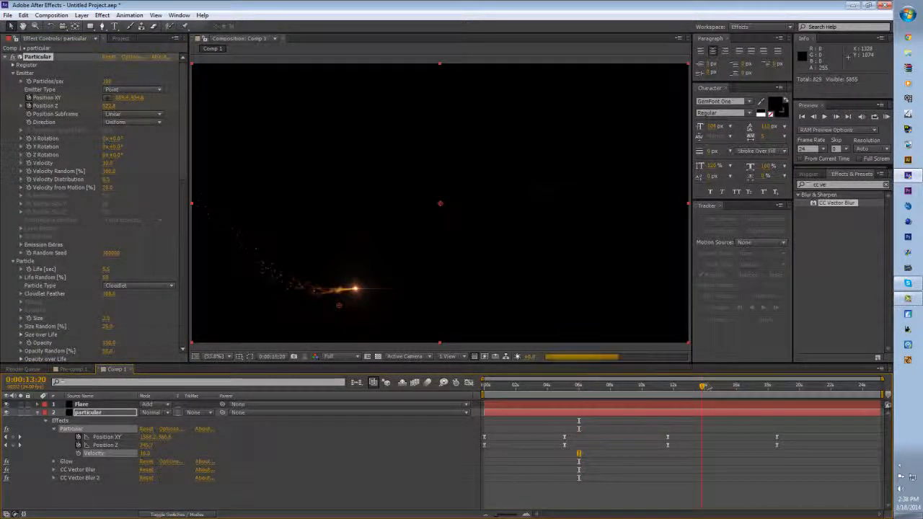
# - Try a Particular emitter Velocity of 5 near 16 seconds and check the trail at other times
pyautogui.click(734, 385)
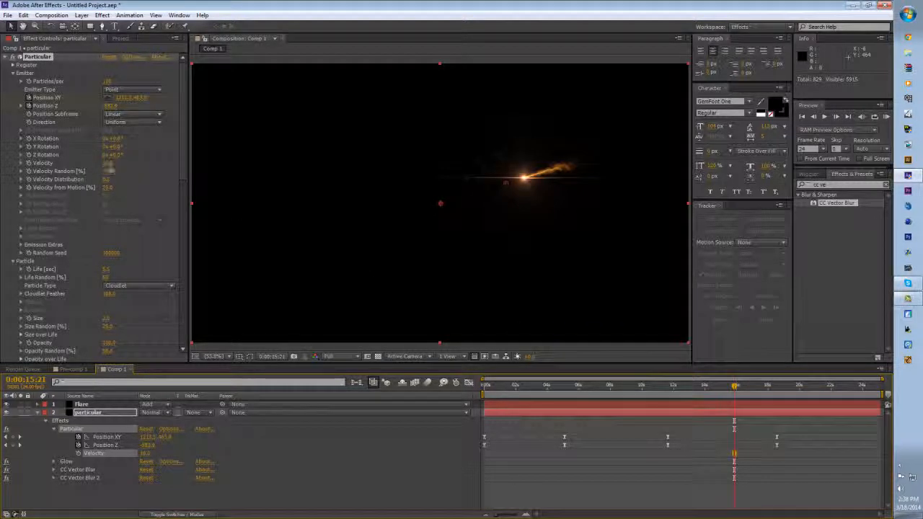
pyautogui.click(108, 165)
pyautogui.hotkey('shift', 'Down')
pyautogui.hotkey('shift', 'Down')
pyautogui.hotkey('shift', 'Down')
pyautogui.hotkey('shift', 'Down')
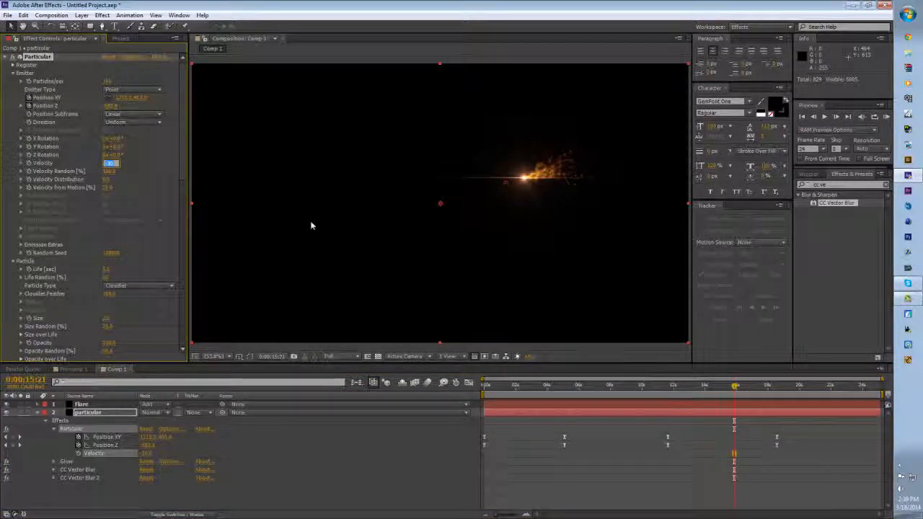
pyautogui.write('5')
pyautogui.press('Return')
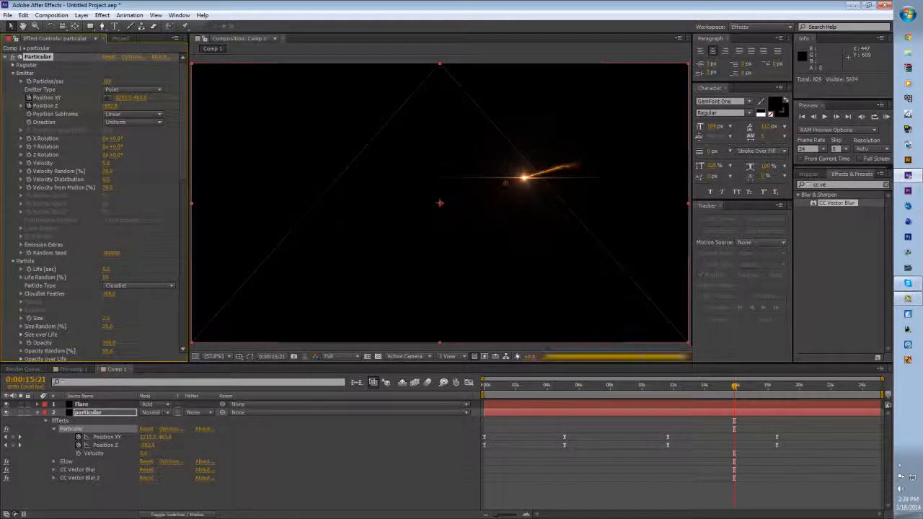
pyautogui.click(809, 386)
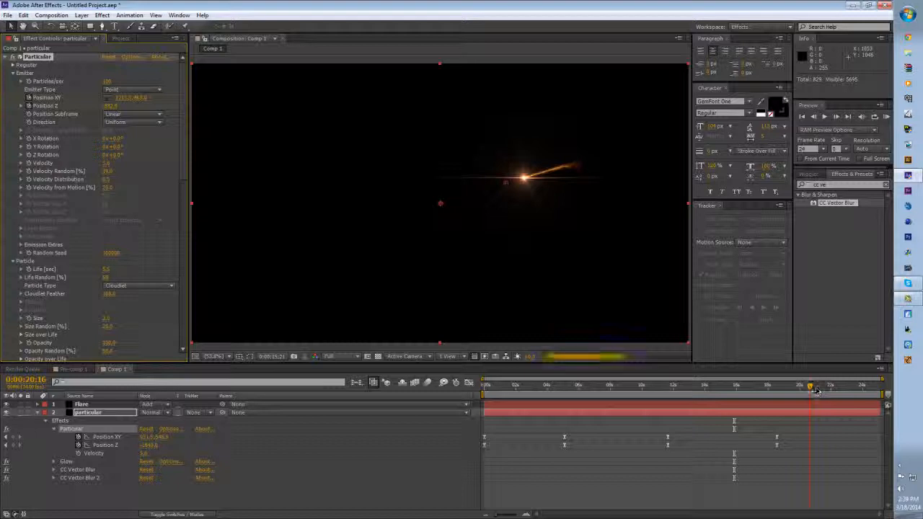
pyautogui.click(640, 386)
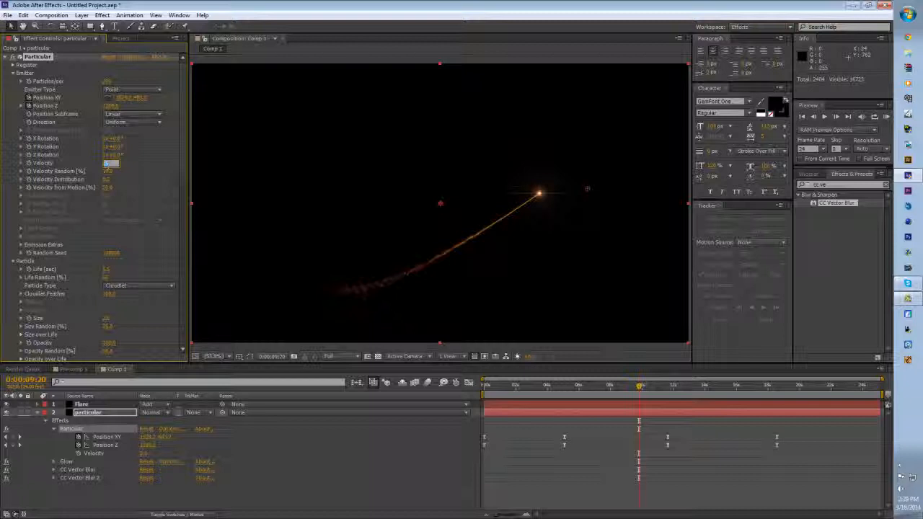
# - Try an emitter Velocity of 10, settle on 7, and check the trail near 6 seconds
pyautogui.press('Return')
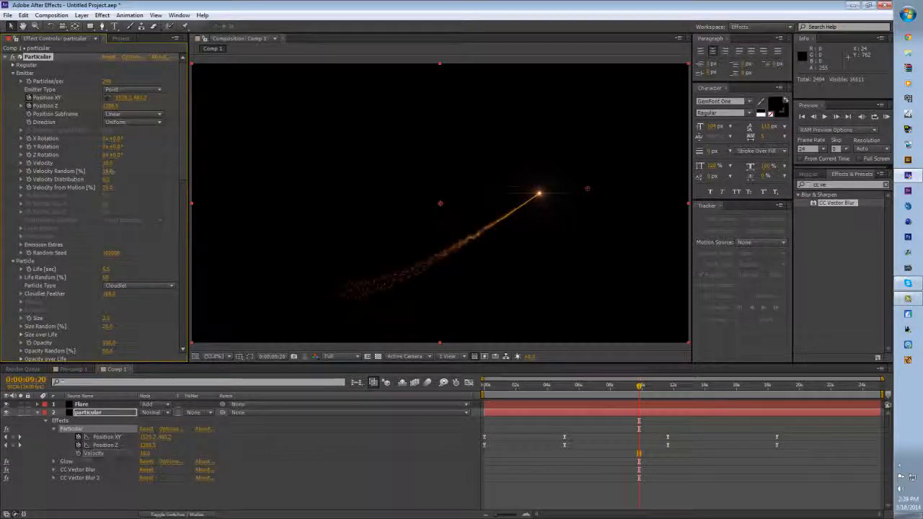
pyautogui.click(110, 163)
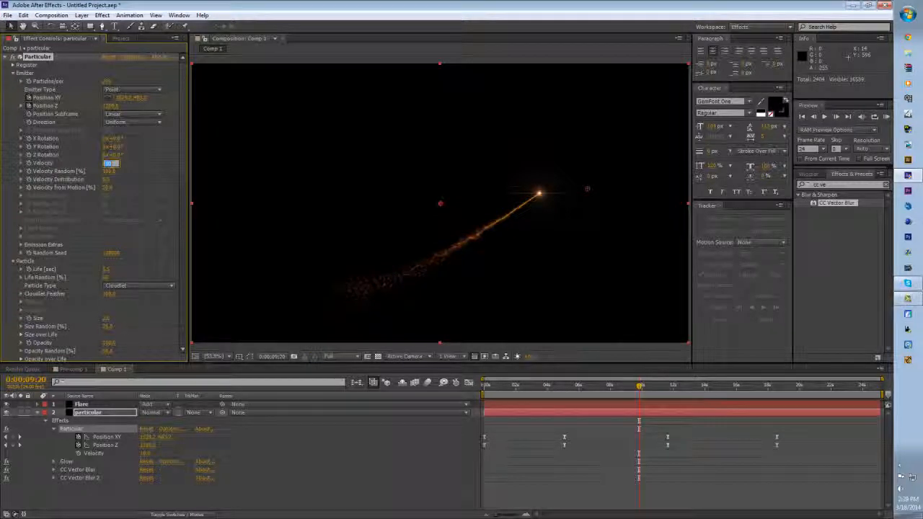
pyautogui.write('7')
pyautogui.press('Return')
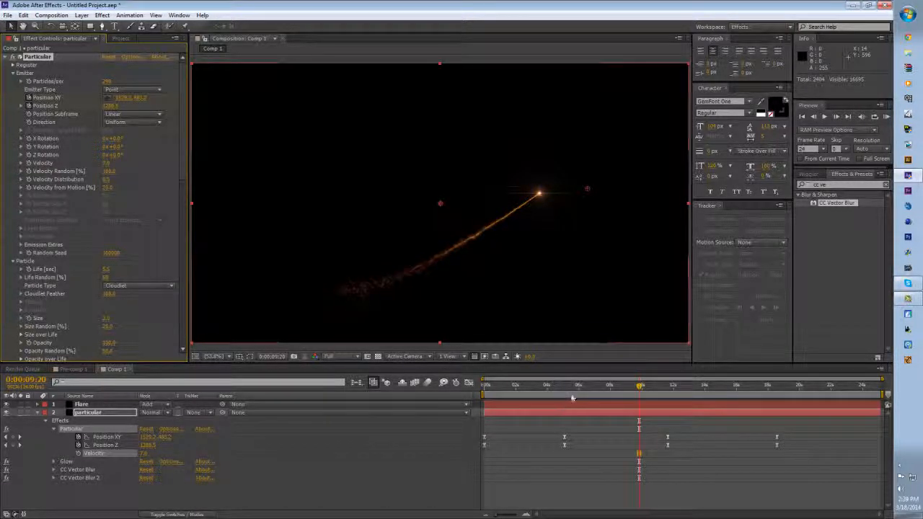
pyautogui.click(578, 388)
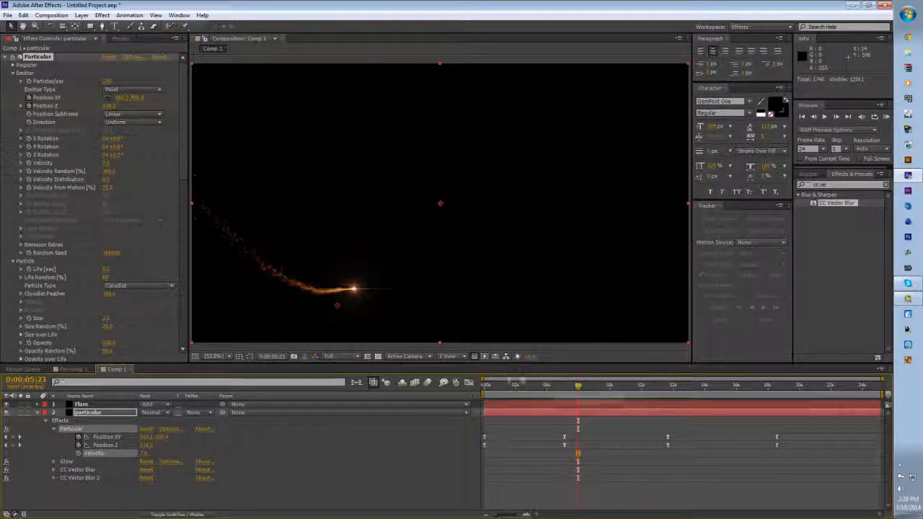
# - Lower the Map Softness of the second CC Vector Blur and set its Property to Luminance
pyautogui.scroll(-15, 113, 256)
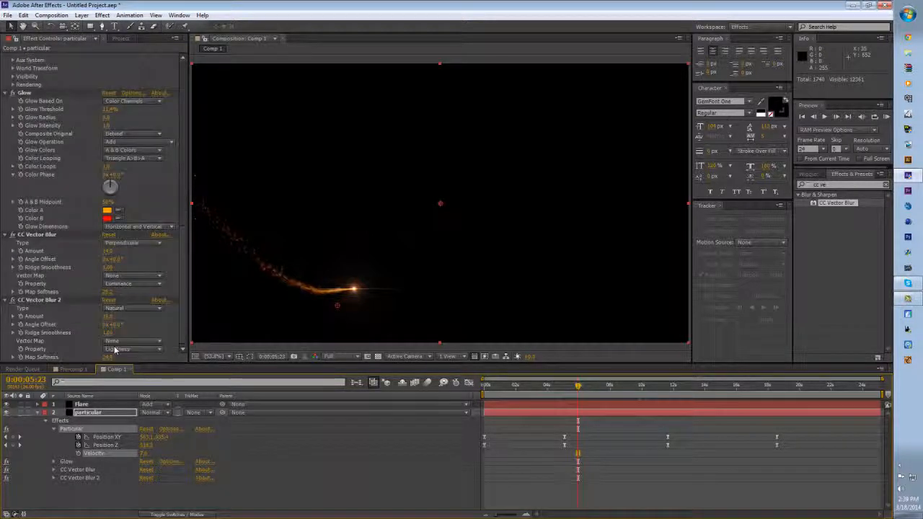
pyautogui.moveTo(107, 357); pyautogui.dragTo(89, 355)
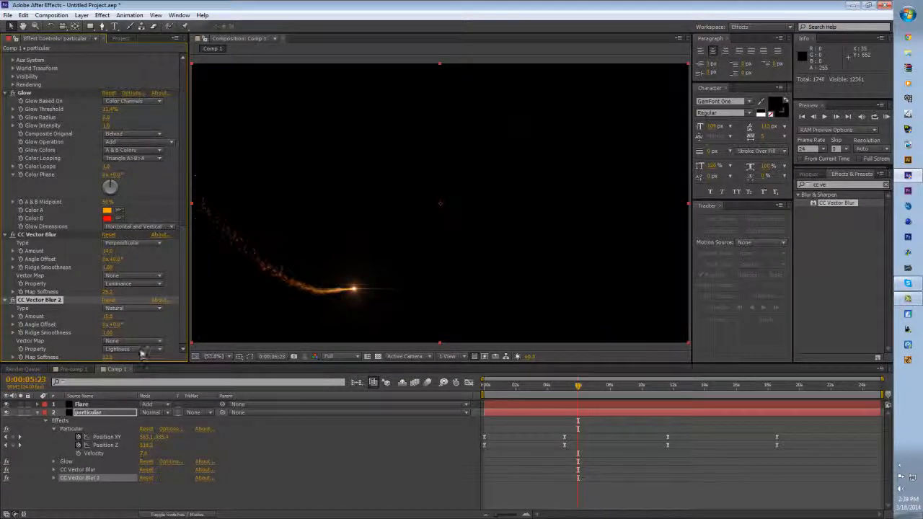
pyautogui.click(133, 349)
pyautogui.click(134, 401)
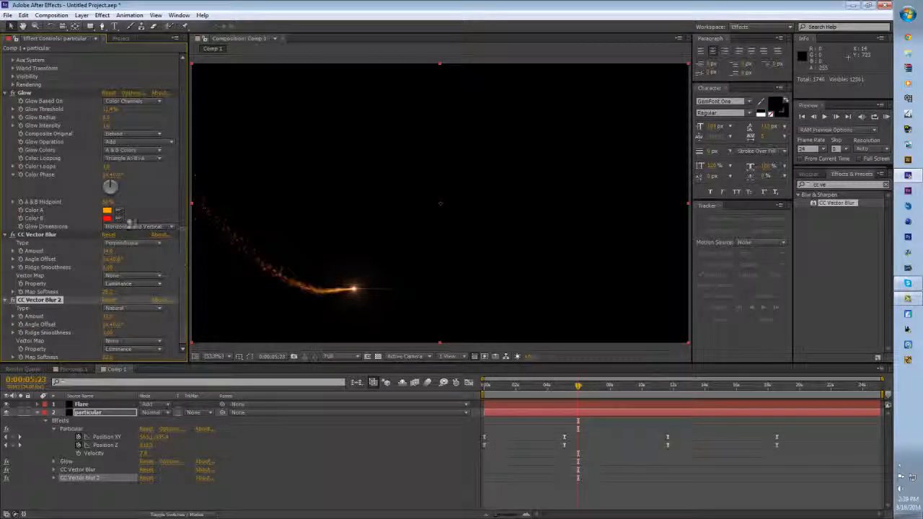
# - Collapse the settings of Particular, Glow and both CC Vector Blur effects on the particular layer
pyautogui.click(13, 93)
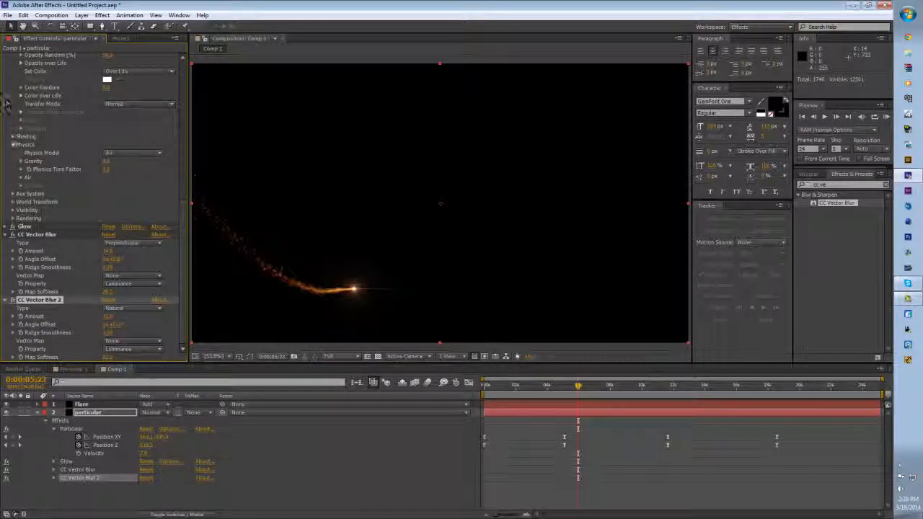
pyautogui.click(6, 236)
pyautogui.scroll(5, 30, 101)
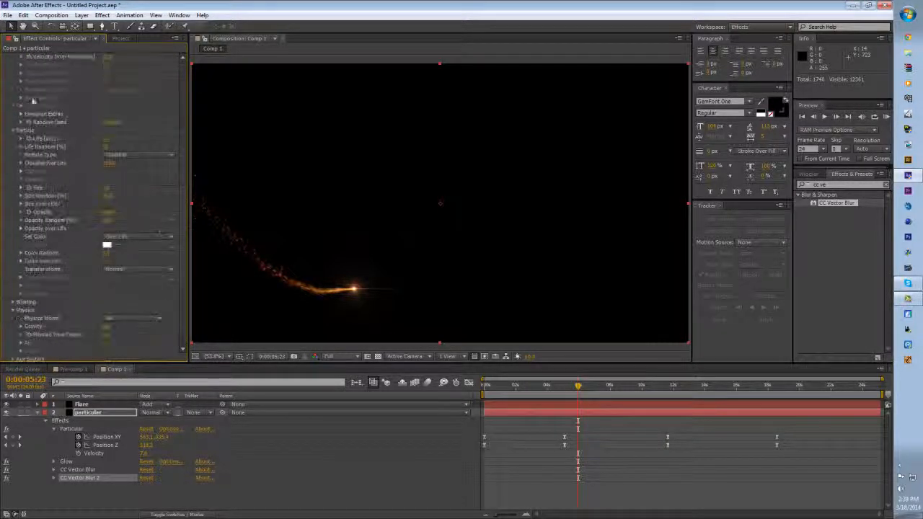
pyautogui.click(14, 217)
pyautogui.scroll(2, 19, 215)
pyautogui.click(7, 57)
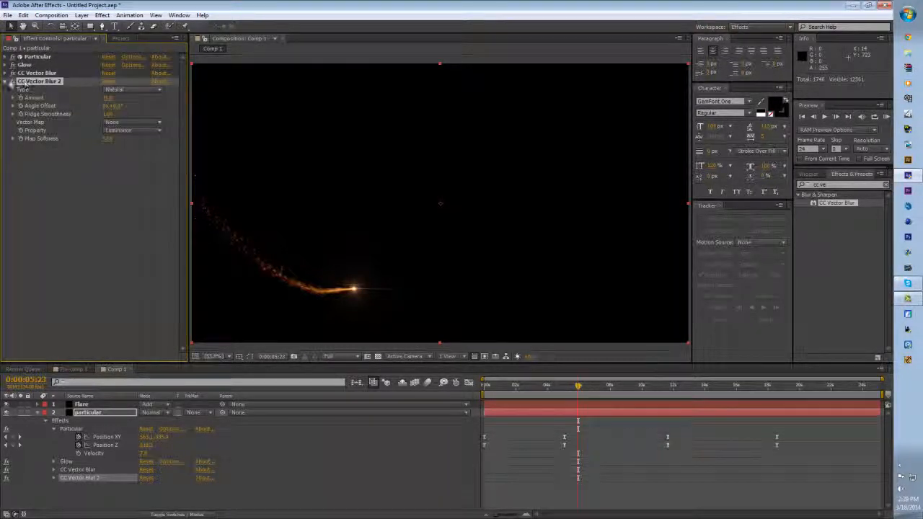
pyautogui.click(9, 81)
# - Review the finished light streak at several times between about 2 and 23 seconds
pyautogui.click(523, 388)
pyautogui.click(591, 387)
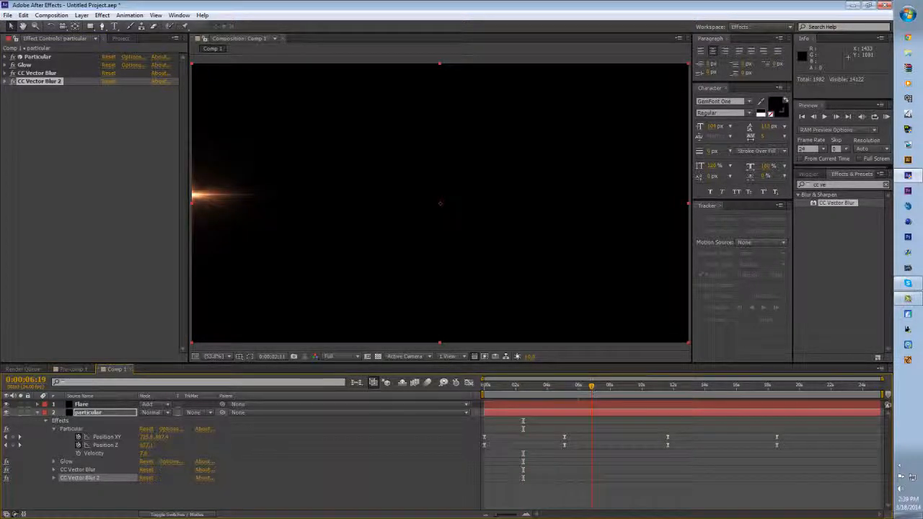
pyautogui.click(710, 388)
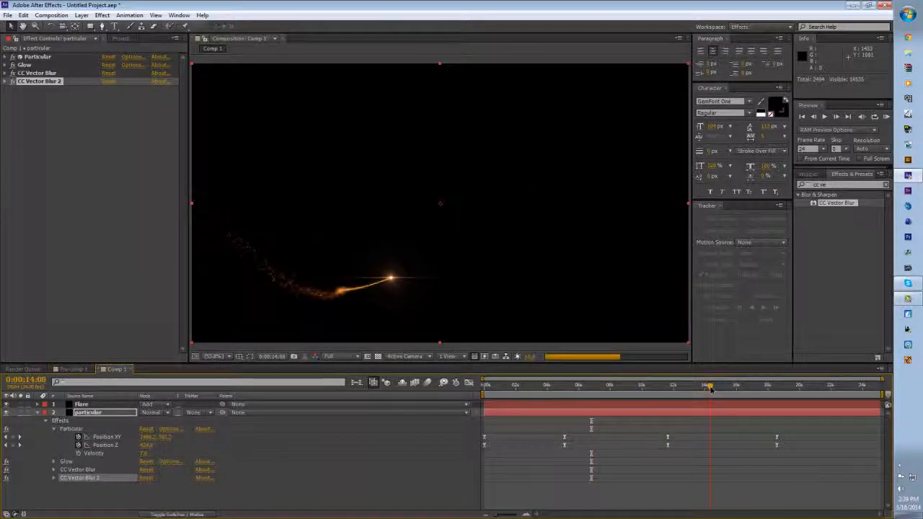
pyautogui.click(743, 387)
pyautogui.click(780, 386)
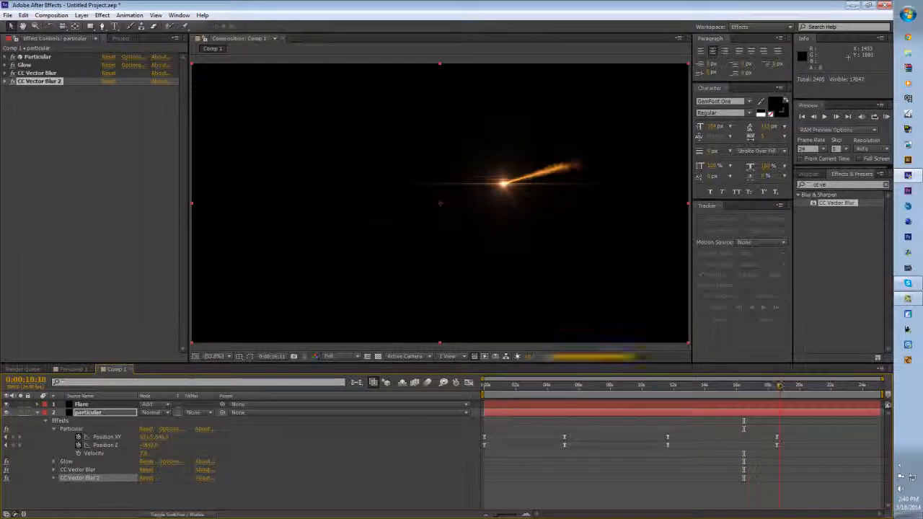
pyautogui.click(834, 387)
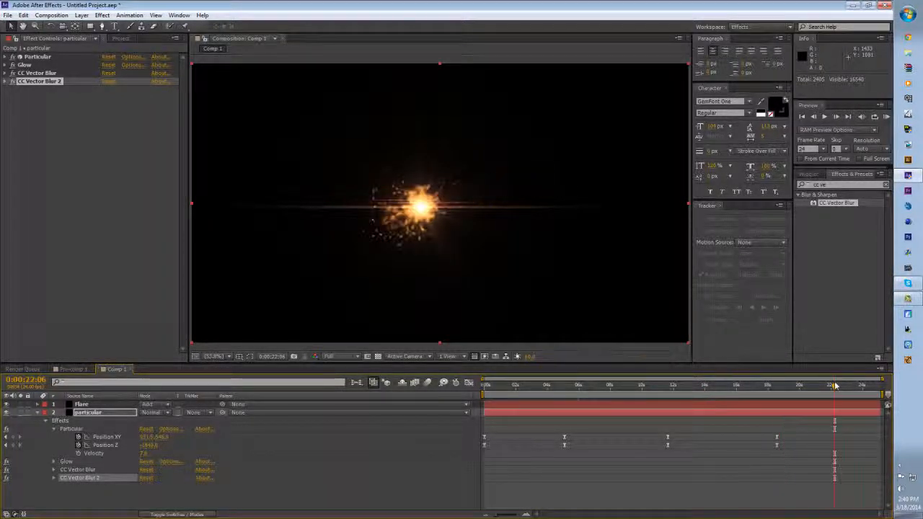
pyautogui.click(851, 388)
# - Keyframe Particular's Position Z near 25 seconds to bring the emitter closer to the camera, and check the motion from about 19 seconds
pyautogui.click(879, 388)
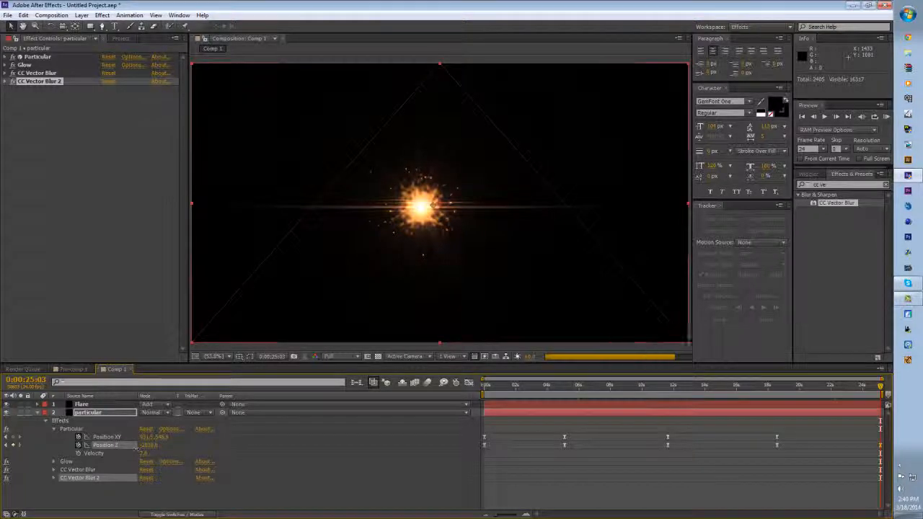
pyautogui.moveTo(141, 447); pyautogui.dragTo(167, 450)
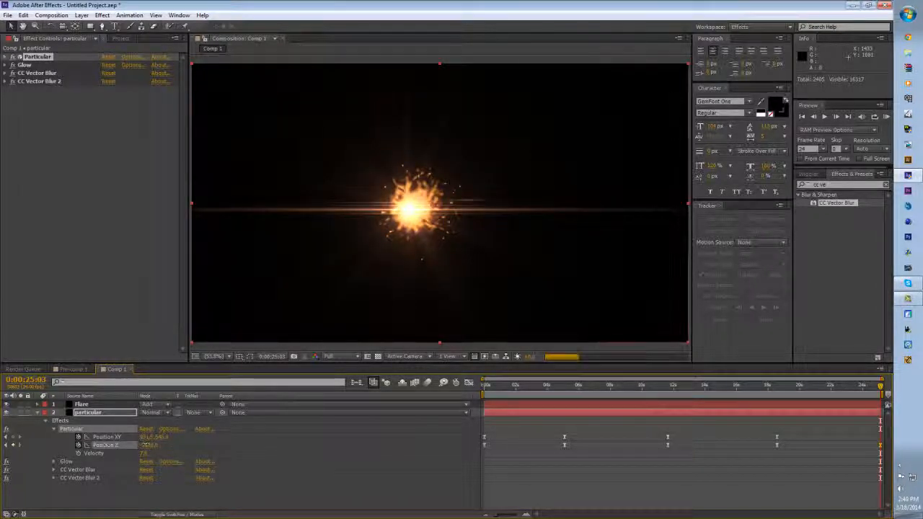
pyautogui.moveTo(145, 445); pyautogui.dragTo(232, 448)
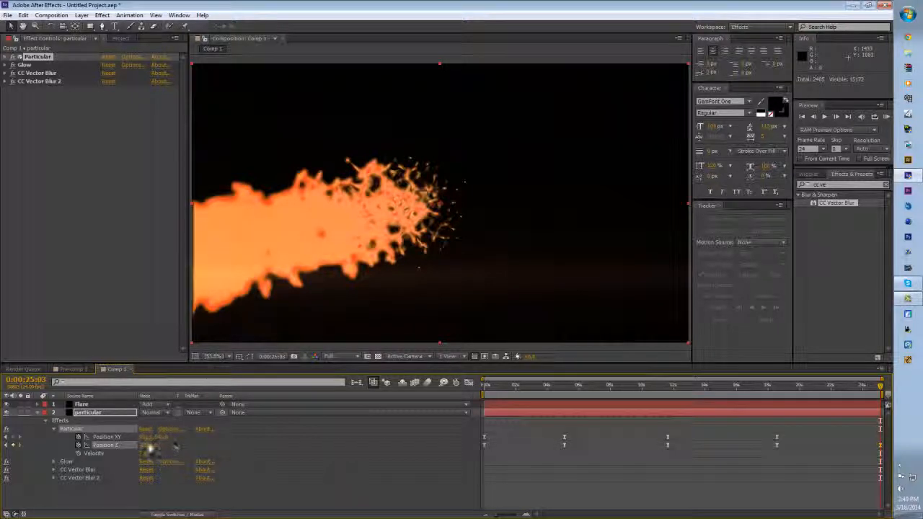
pyautogui.click(793, 386)
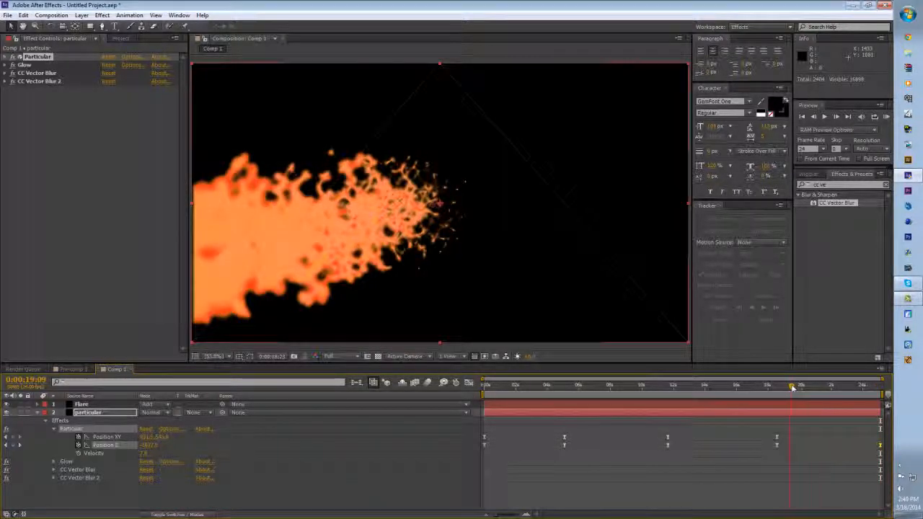
pyautogui.moveTo(799, 385); pyautogui.dragTo(851, 390)
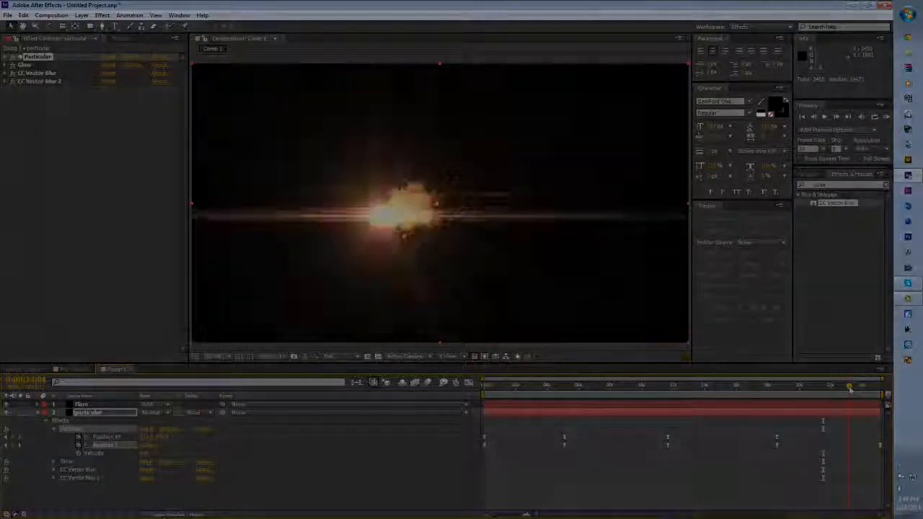